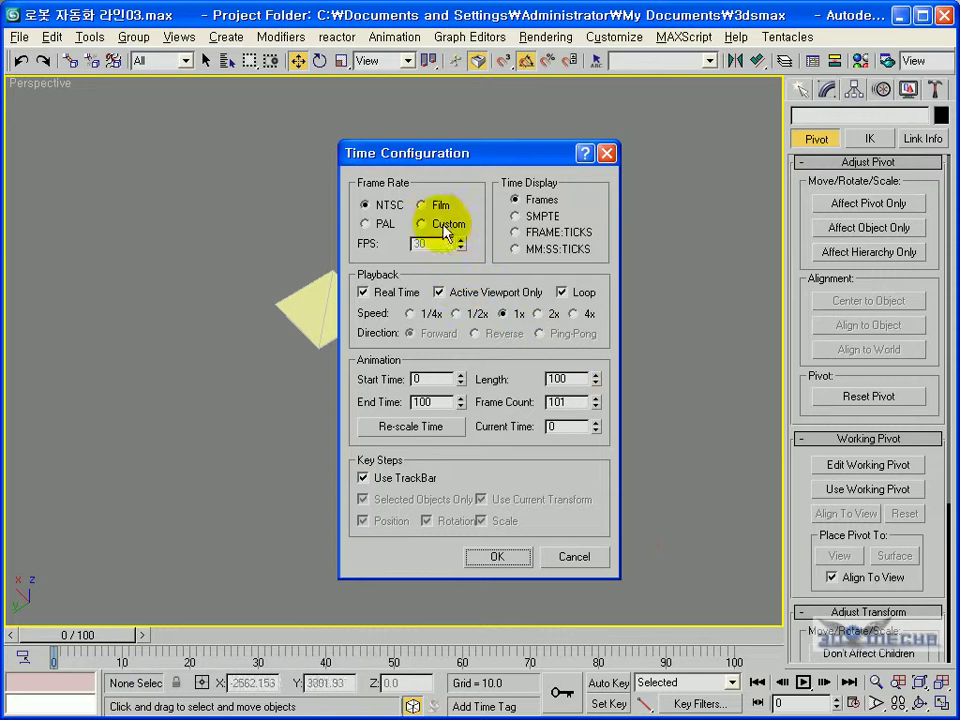
# - Configure the animation time with a custom frame rate of 15 FPS and an end time of 100
pyautogui.doubleClick(435, 243)
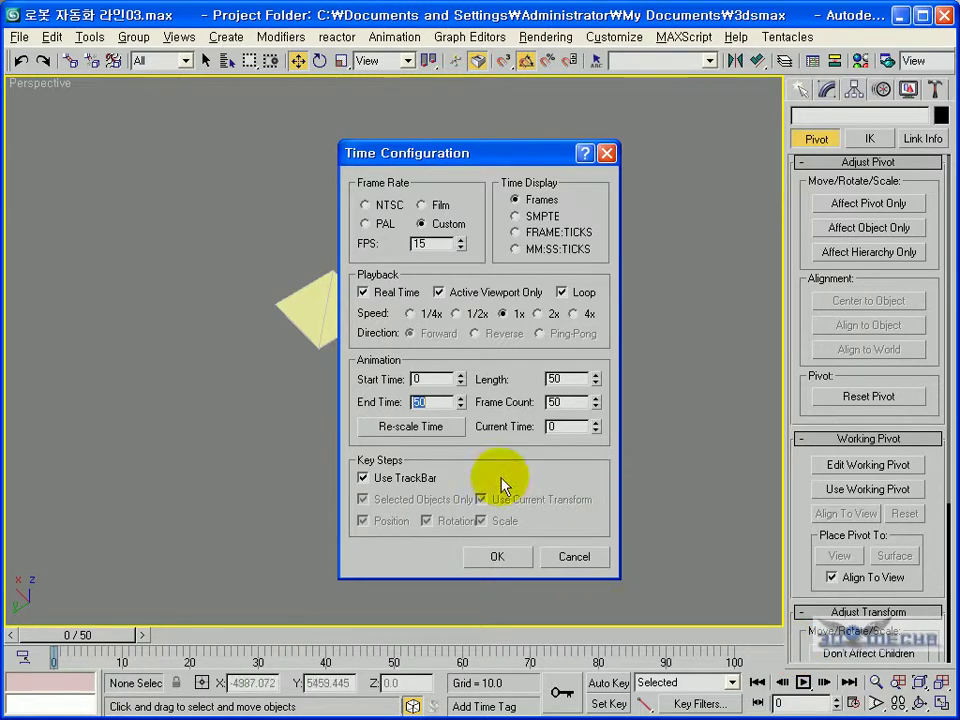
pyautogui.write('100')
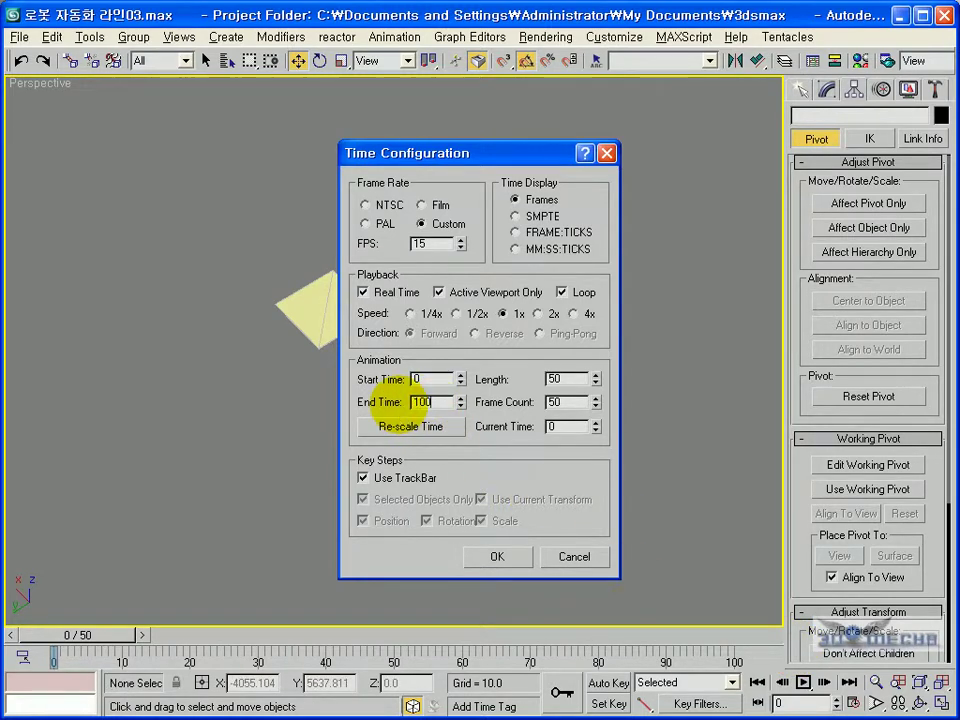
pyautogui.click(505, 556)
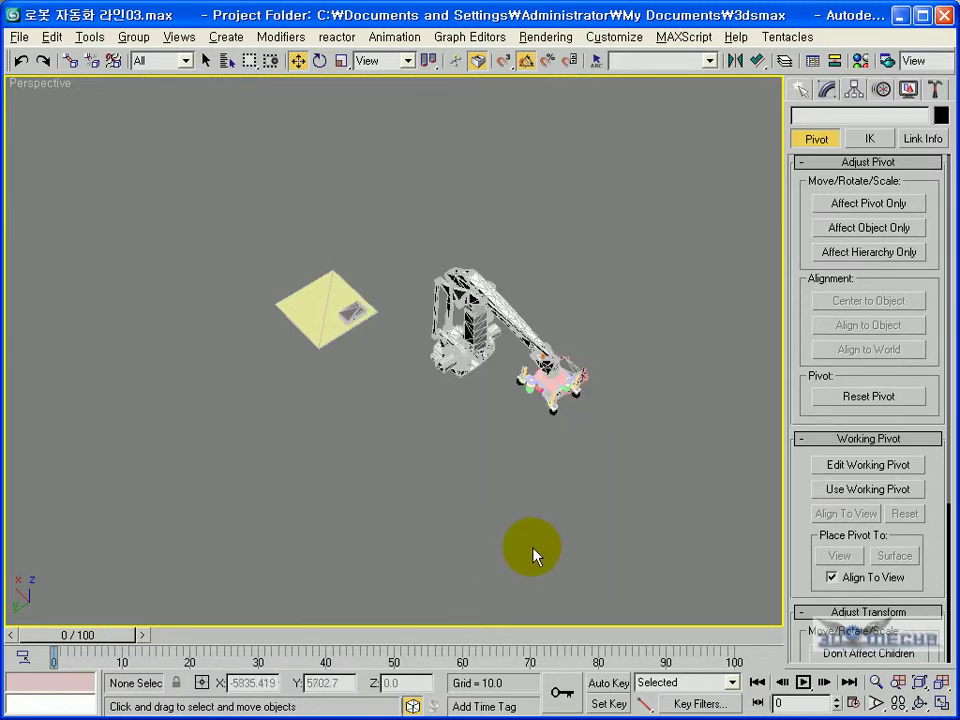
# - Examine the robot arm, its base and the surrounding parts in the perspective view
pyautogui.click(465, 375)
pyautogui.keyDown('alt'); pyautogui.moveTo(452, 394); pyautogui.dragTo(398, 405, button='middle'); pyautogui.keyUp('alt')
pyautogui.click(459, 392)
pyautogui.keyDown('alt'); pyautogui.moveTo(459, 392); pyautogui.dragTo(463, 503, button='middle'); pyautogui.keyUp('alt')
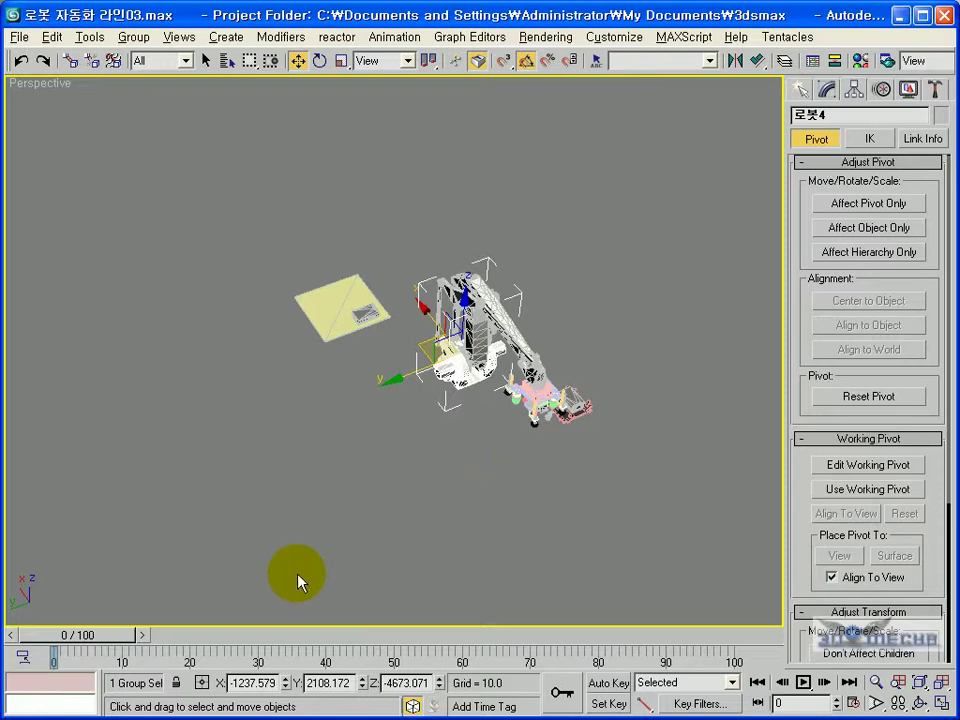
pyautogui.moveTo(88, 637)
pyautogui.mouseDown()
pyautogui.moveTo(175, 644)
pyautogui.moveTo(77, 643)
pyautogui.mouseUp()
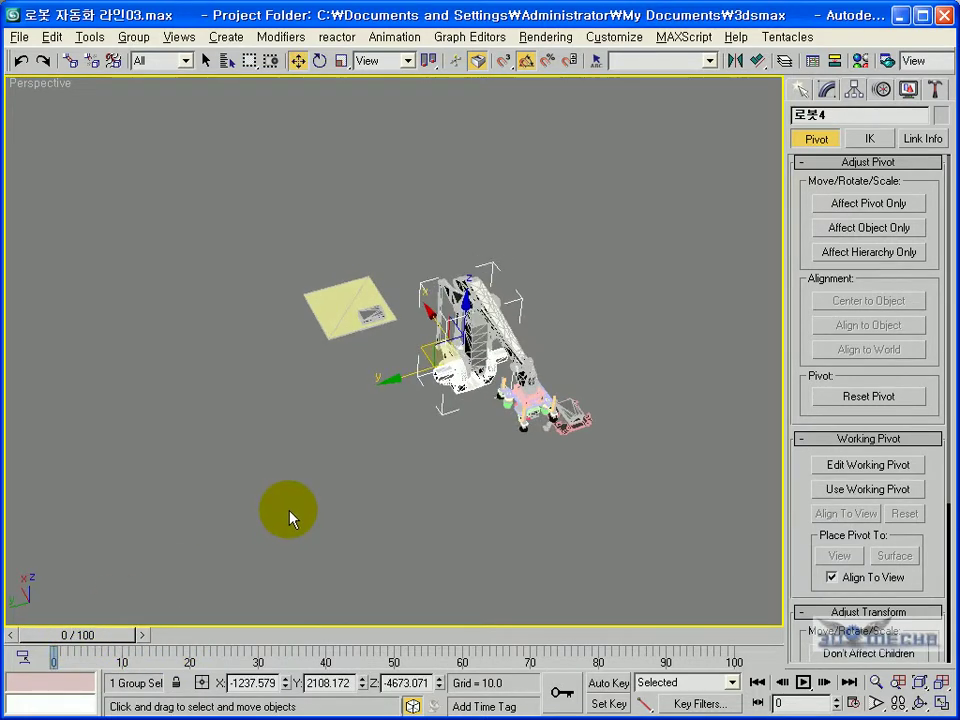
pyautogui.moveTo(476, 429)
pyautogui.mouseDown(button='middle')
pyautogui.moveTo(478, 462)
pyautogui.moveTo(521, 328)
pyautogui.moveTo(534, 360)
pyautogui.moveTo(522, 392)
pyautogui.mouseUp(button='middle')
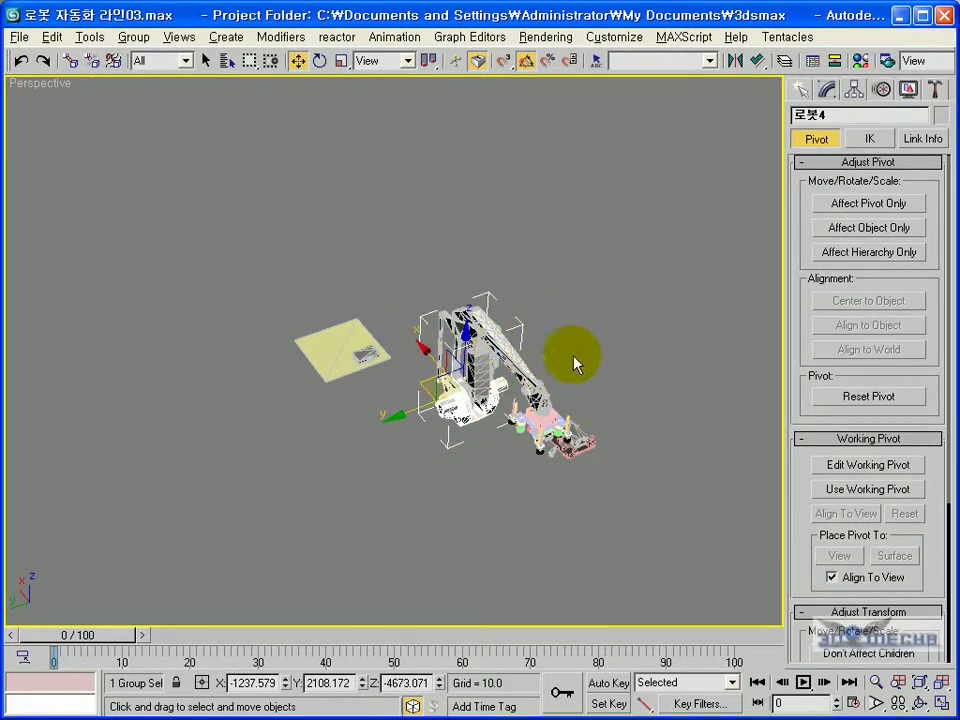
pyautogui.keyDown('alt'); pyautogui.moveTo(436, 390); pyautogui.dragTo(379, 386, button='middle'); pyautogui.keyUp('alt')
pyautogui.scroll(5, 452, 389)
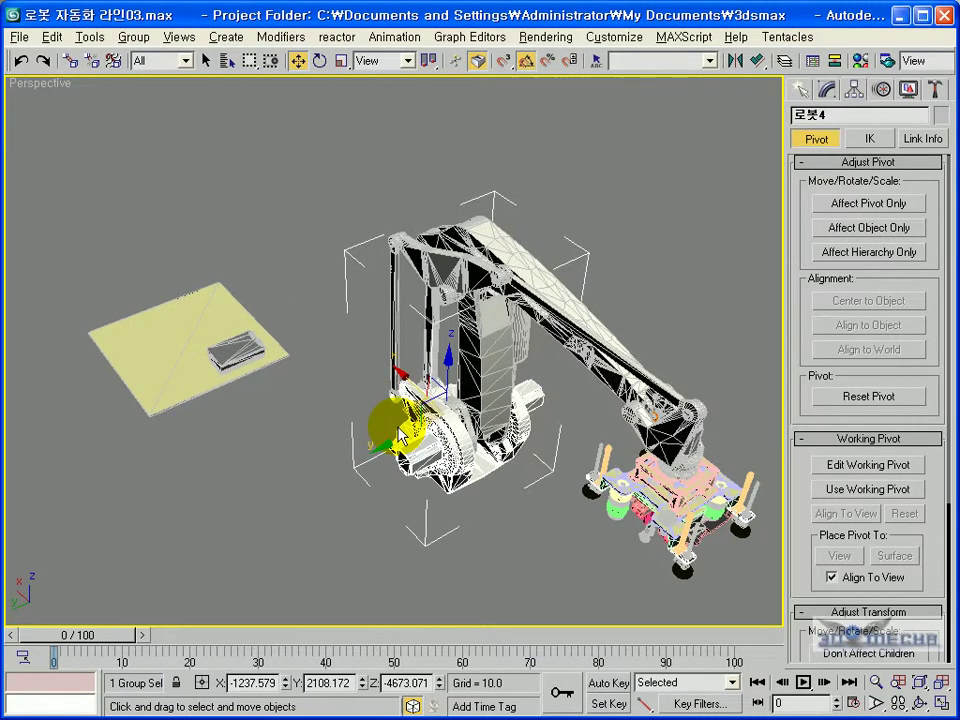
pyautogui.click(500, 460)
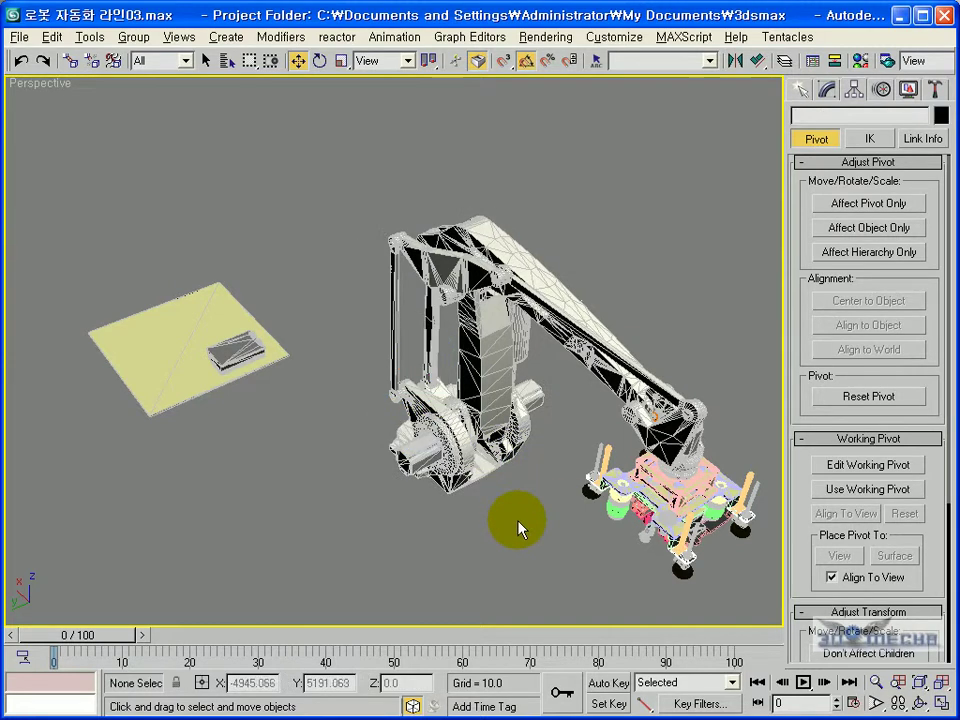
pyautogui.scroll(-3, 513, 517)
# - Select the robot base group 로봇4 and set its starting key at frame 0 in Set Key mode
pyautogui.click(418, 405)
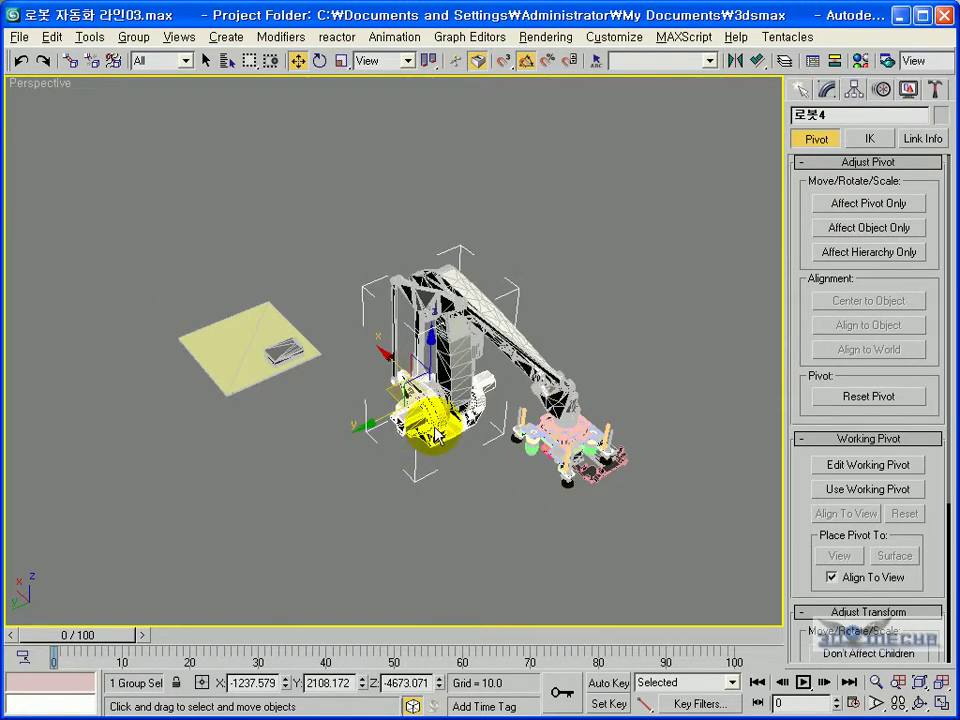
pyautogui.keyDown('alt'); pyautogui.moveTo(436, 432); pyautogui.dragTo(437, 442, button='middle'); pyautogui.keyUp('alt')
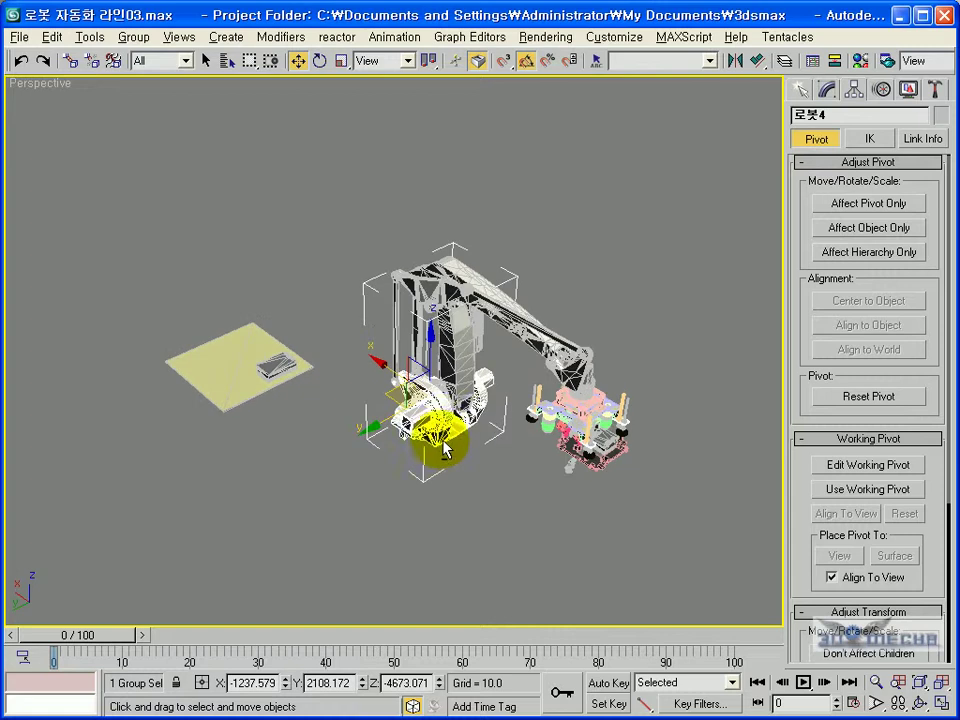
pyautogui.click(606, 704)
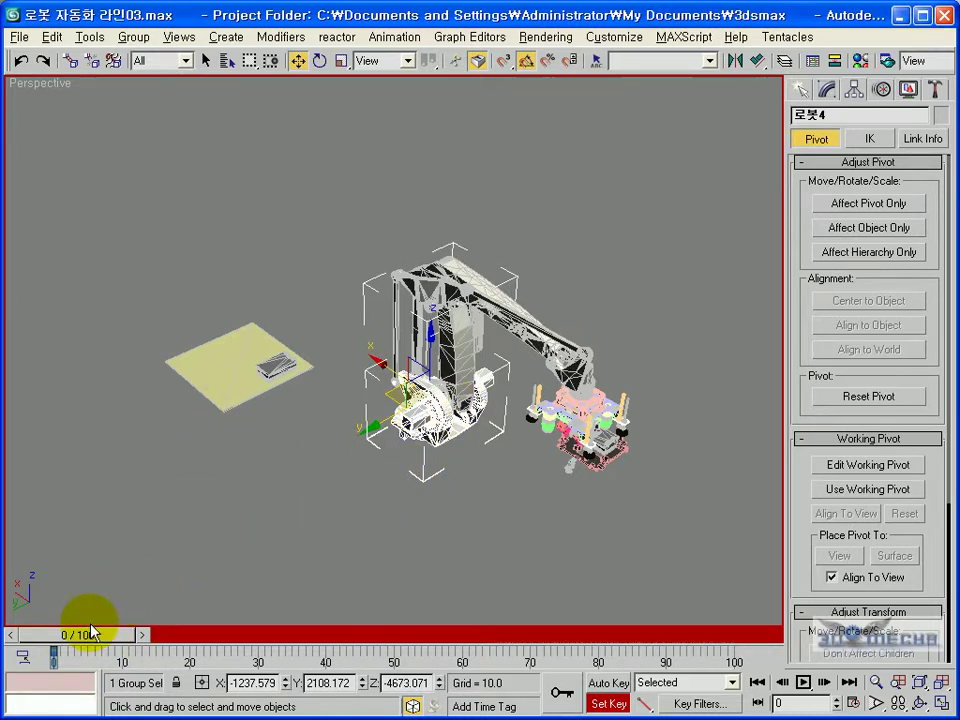
# - At frame 15, rotate the robot base -150° about Z in the Top view, swinging the gripper over the square plate
pyautogui.moveTo(79, 634); pyautogui.dragTo(196, 638)
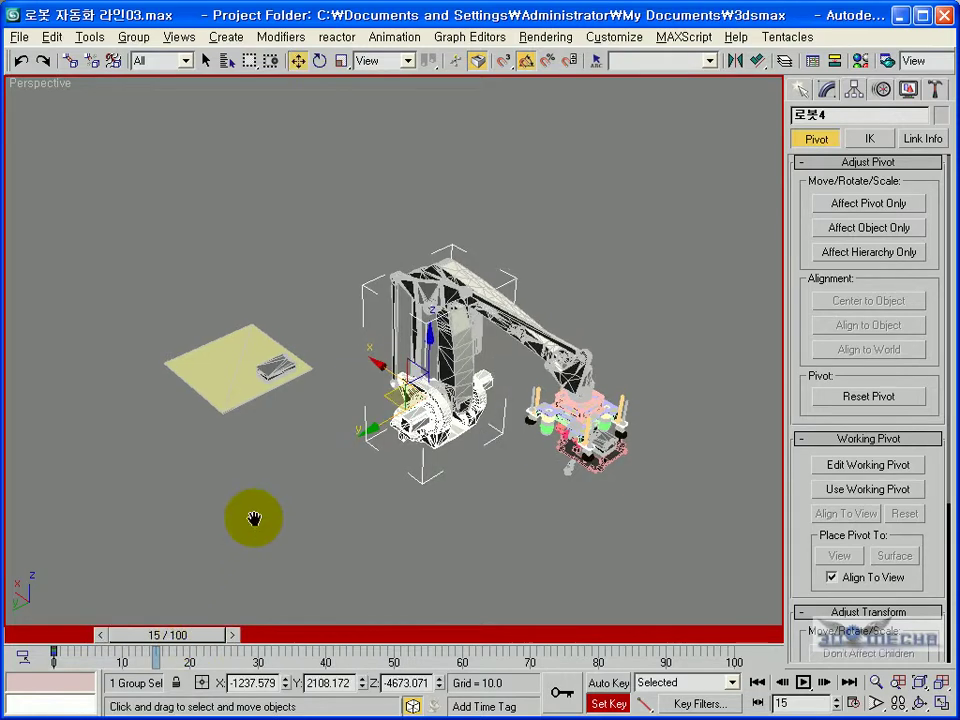
pyautogui.hotkey('alt', 'w')
pyautogui.middleClick(327, 280)
pyautogui.scroll(-5, 327, 280)
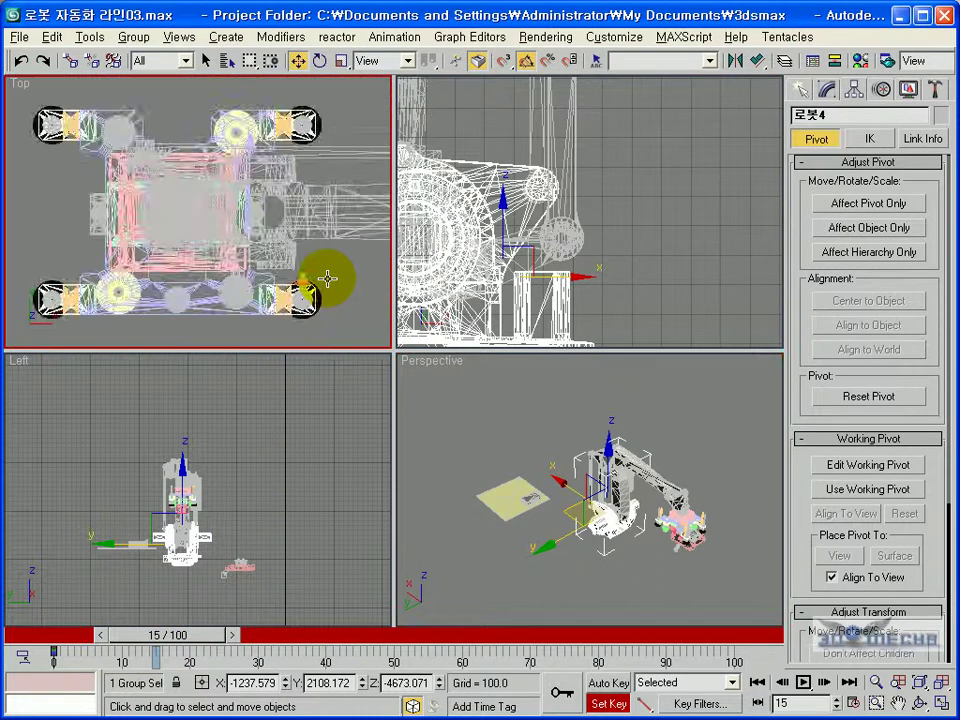
pyautogui.moveTo(326, 274); pyautogui.dragTo(354, 386, button='middle')
pyautogui.scroll(-3, 268, 292)
pyautogui.hotkey('alt', 'w')
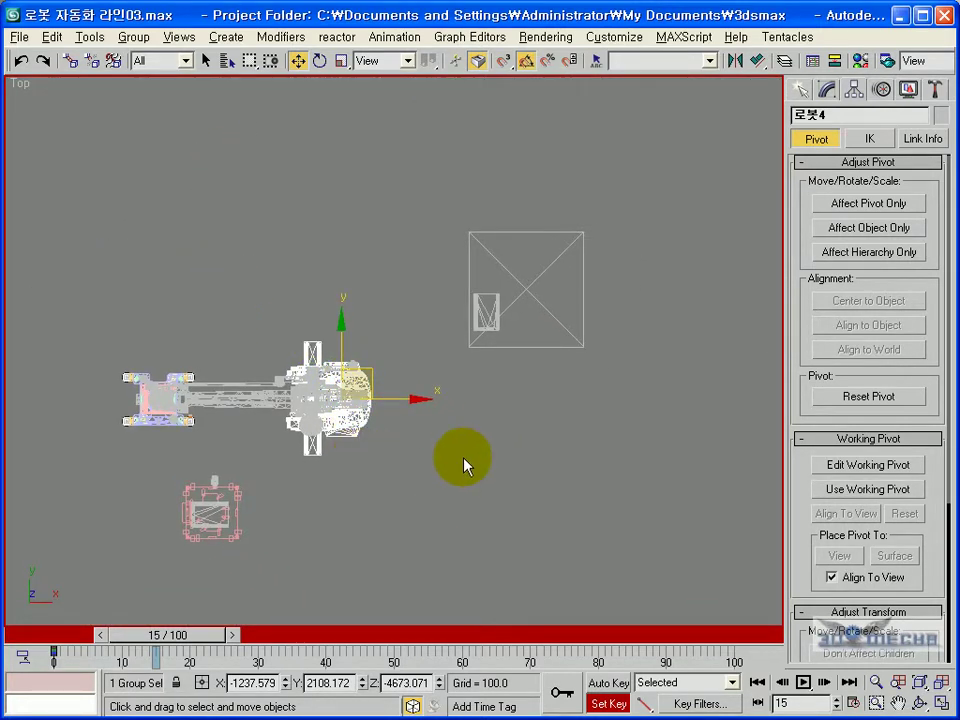
pyautogui.click(319, 60)
pyautogui.moveTo(321, 381); pyautogui.dragTo(553, 441)
# - Switch off angle snap and fine-tune the base rotation to -150.66° about Z, aligning the gripper over the box on the plate
pyautogui.moveTo(553, 441); pyautogui.dragTo(446, 423, button='middle')
pyautogui.scroll(5, 405, 318)
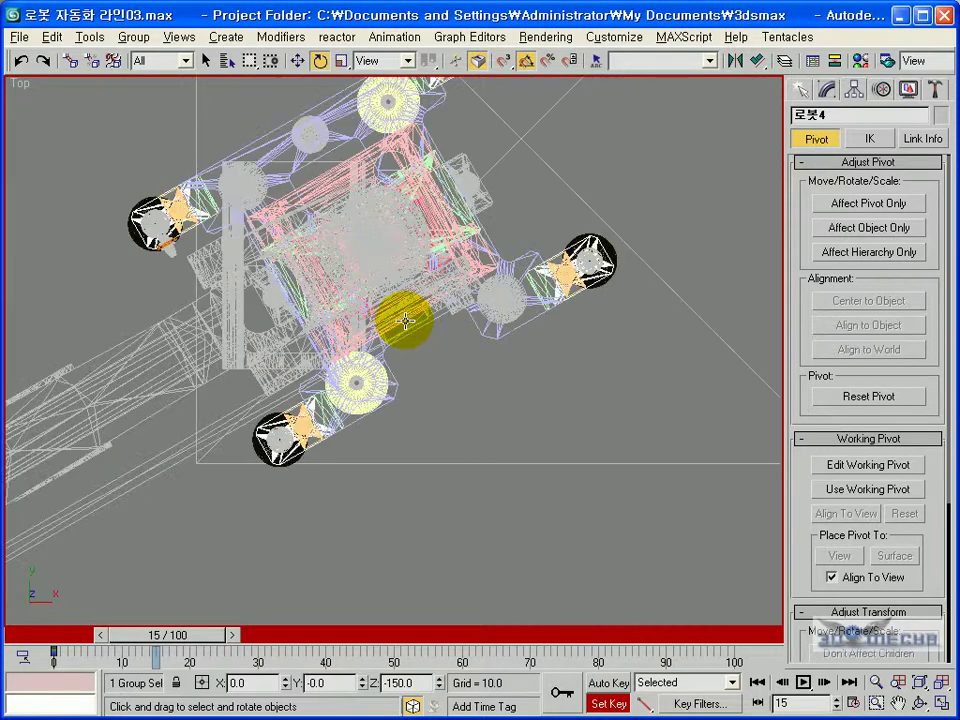
pyautogui.moveTo(394, 320); pyautogui.dragTo(430, 400, button='middle')
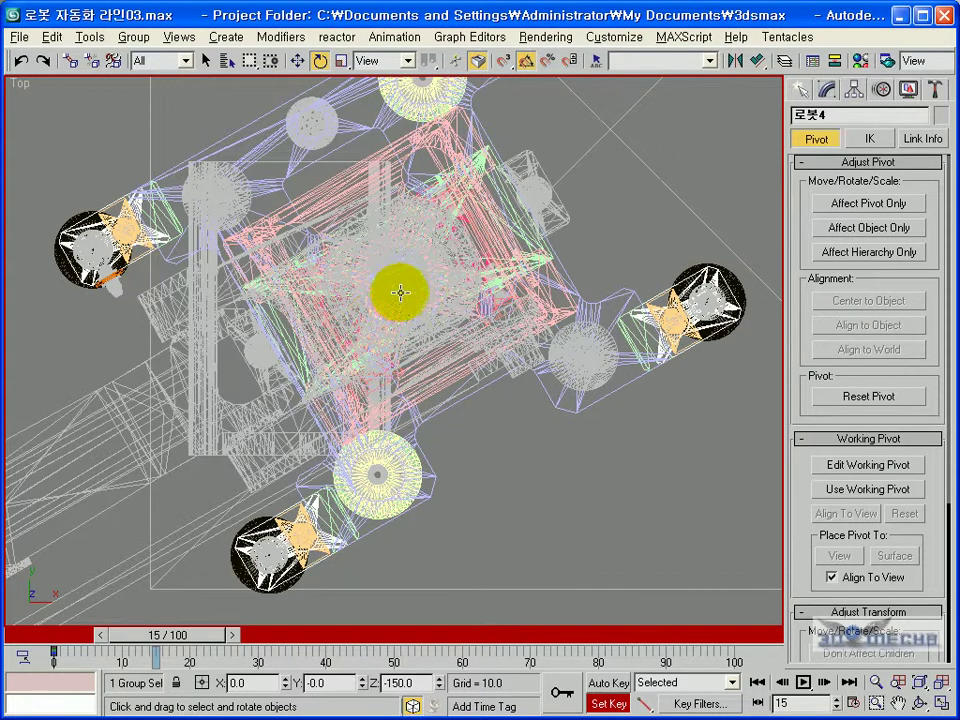
pyautogui.moveTo(398, 291); pyautogui.dragTo(368, 313)
pyautogui.scroll(-5, 270, 315)
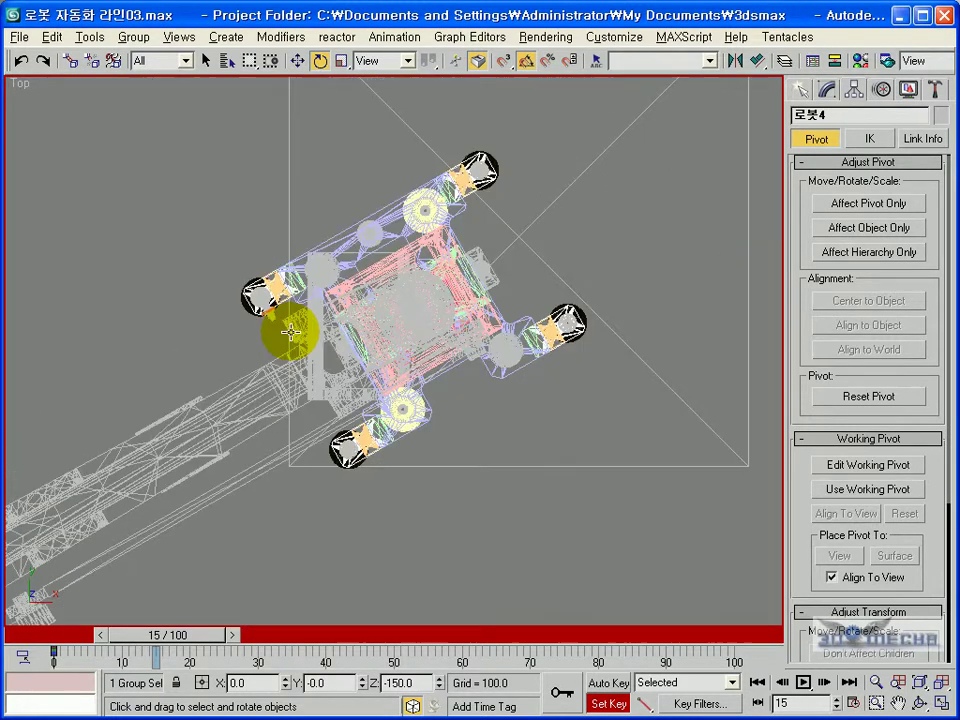
pyautogui.moveTo(283, 357); pyautogui.dragTo(193, 407, button='middle')
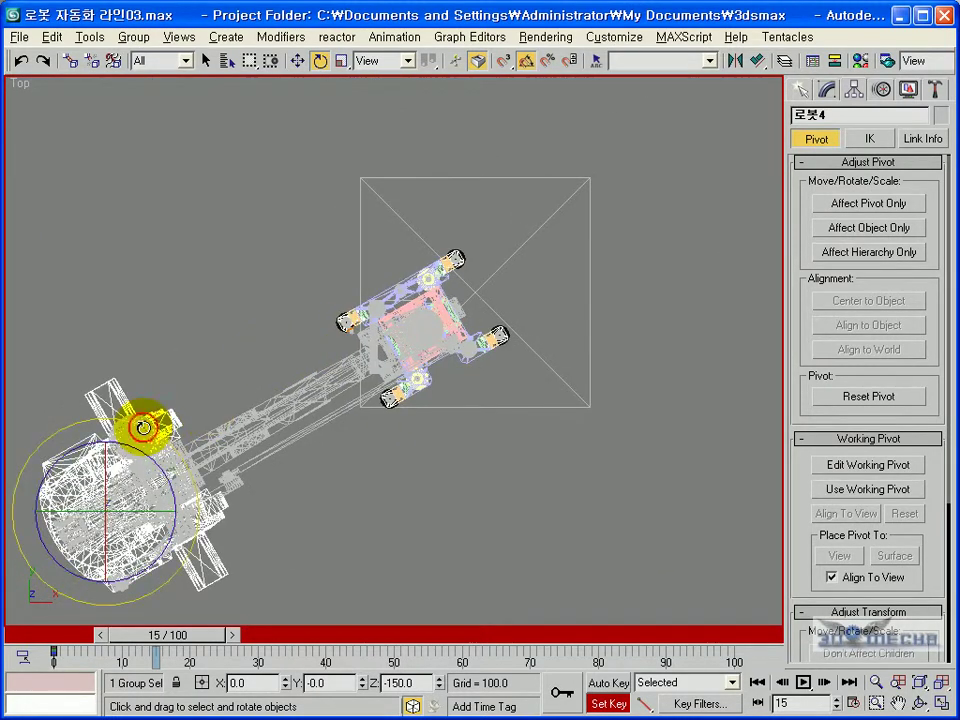
pyautogui.moveTo(146, 428)
pyautogui.mouseDown()
pyautogui.moveTo(136, 421)
pyautogui.moveTo(142, 427)
pyautogui.moveTo(142, 412)
pyautogui.mouseUp()
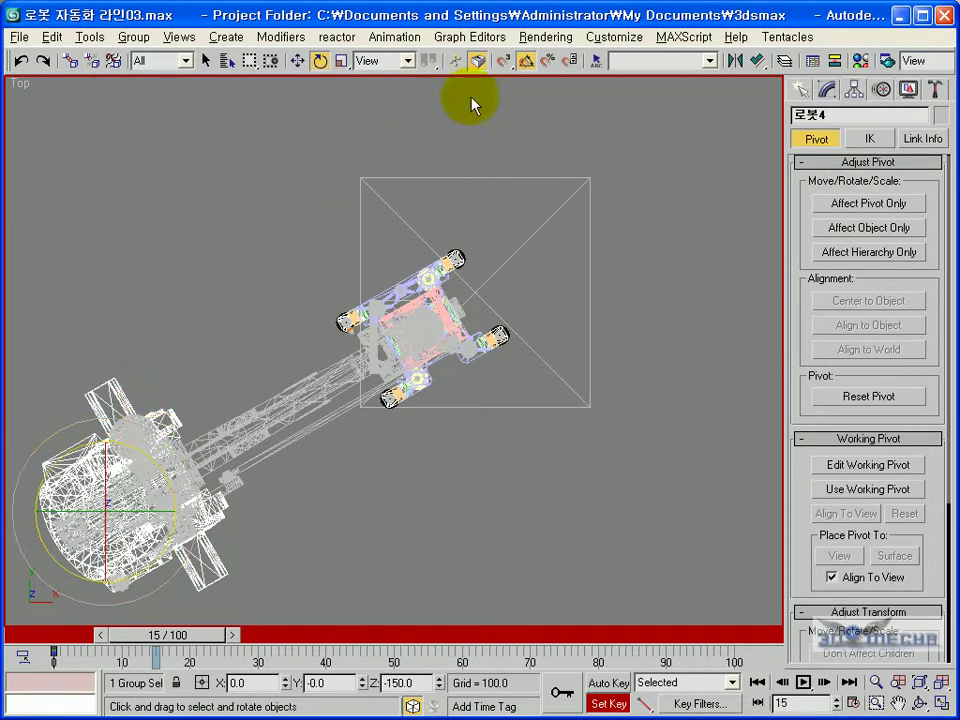
pyautogui.click(526, 63)
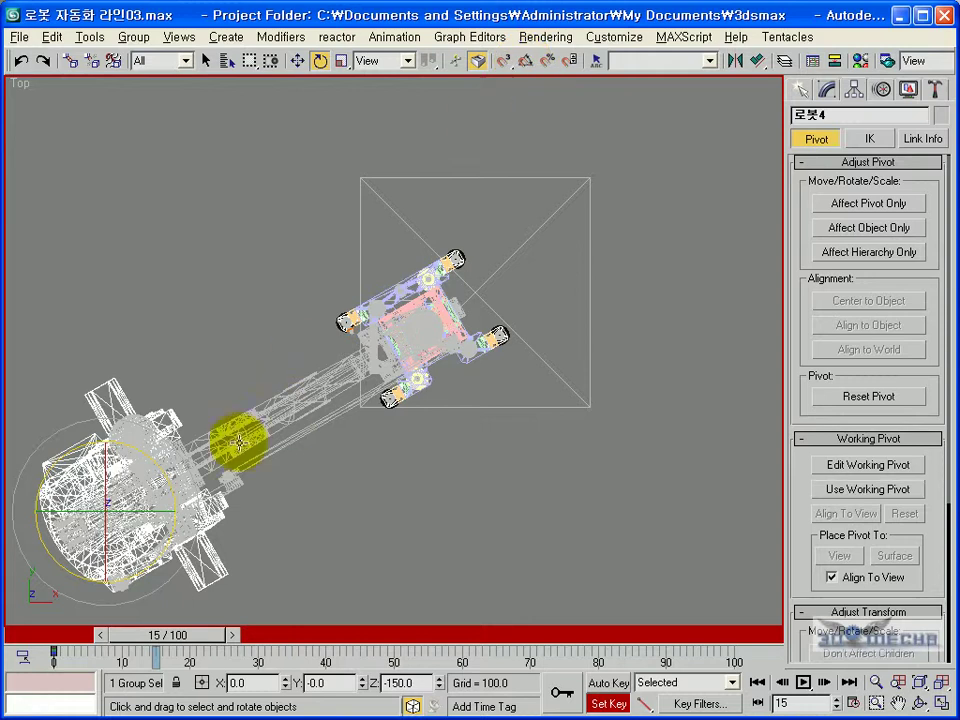
pyautogui.moveTo(167, 467); pyautogui.dragTo(172, 430)
pyautogui.scroll(8, 410, 342)
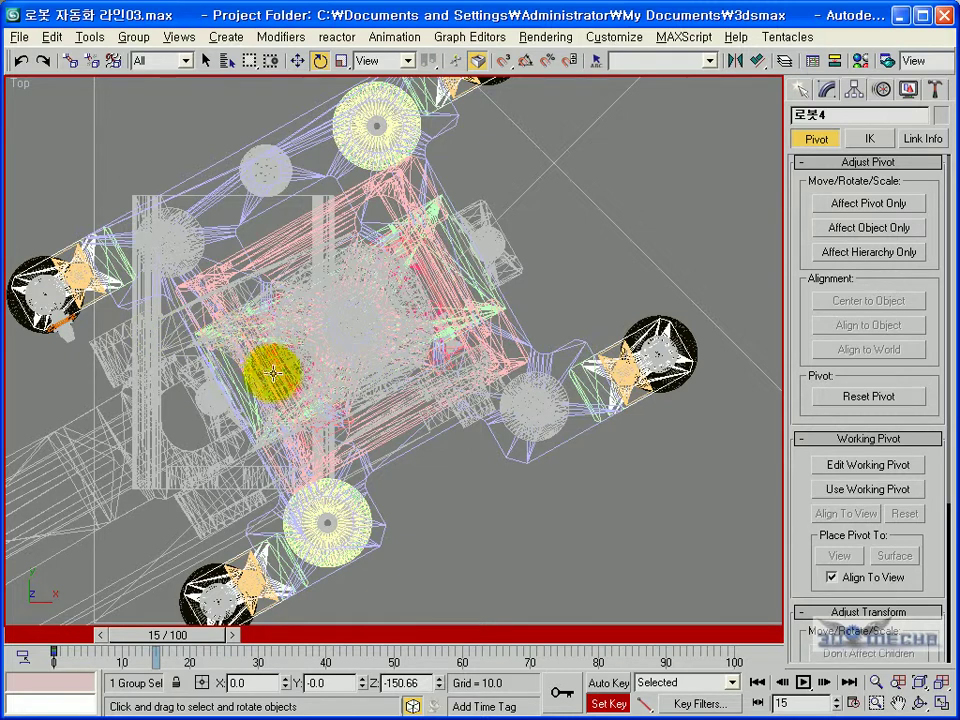
pyautogui.scroll(-8, 296, 347)
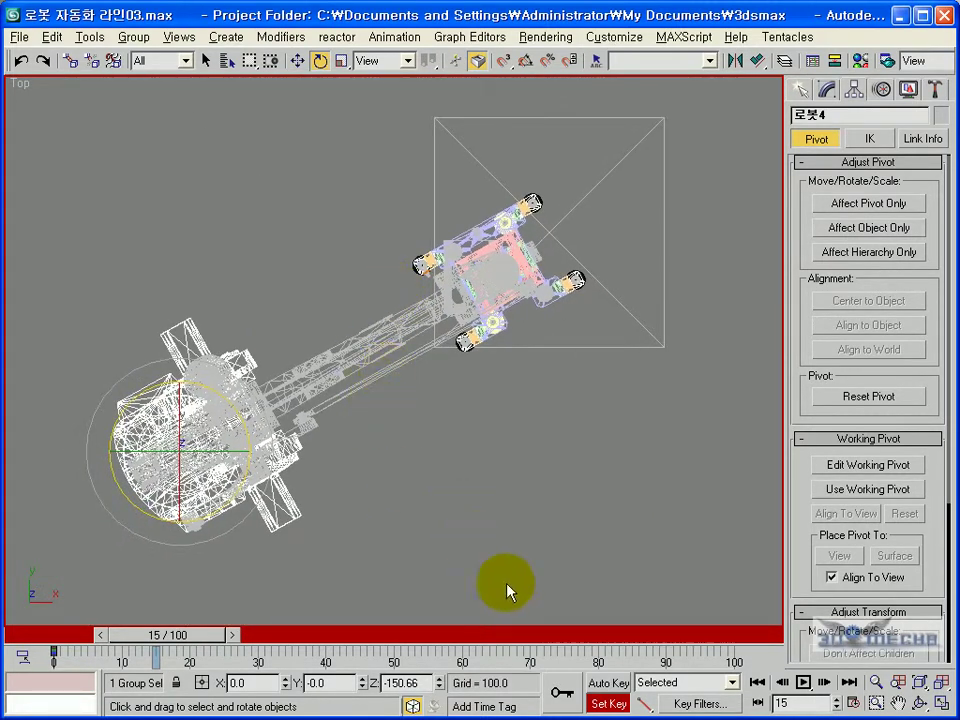
# - Set the base's rotation key at frame 15, leave Set Key mode and play the animation from frame 0
pyautogui.click(551, 702)
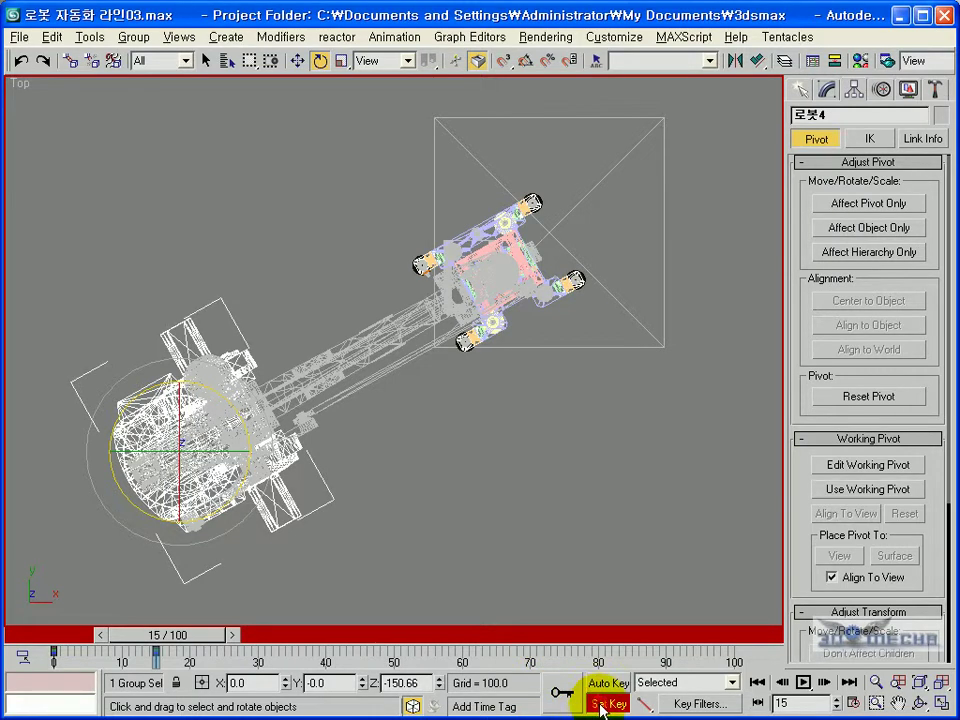
pyautogui.click(600, 704)
pyautogui.moveTo(214, 637); pyautogui.dragTo(96, 632)
pyautogui.press('e')
pyautogui.scroll(-2, 336, 514)
pyautogui.click(804, 682)
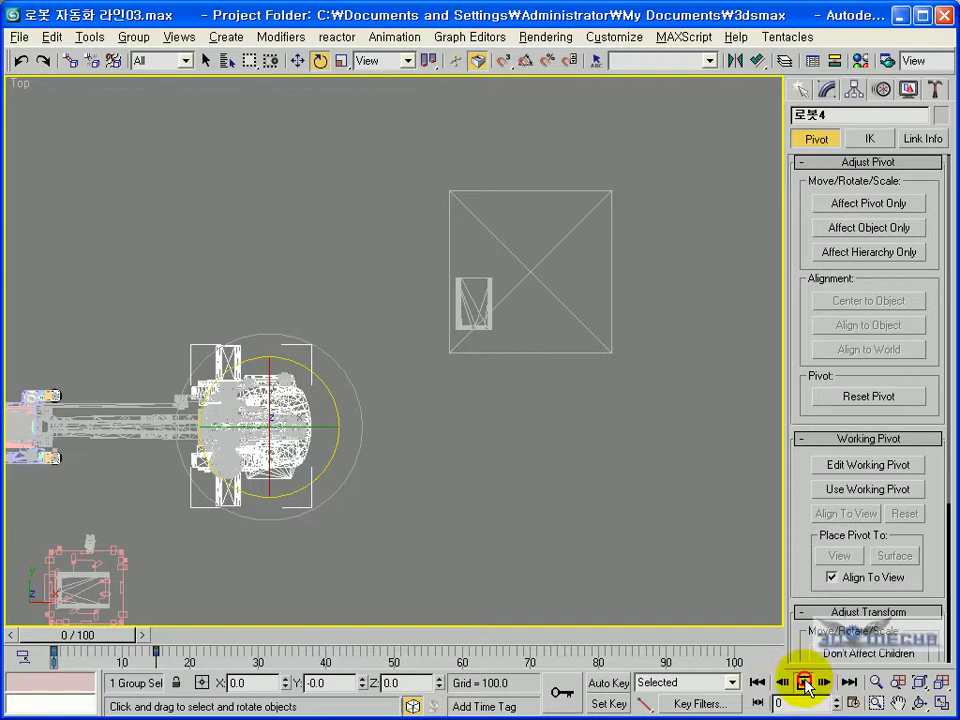
pyautogui.click(804, 682)
# - Inspect the swung arm and gripper at frame 15 in the maximized perspective view
pyautogui.moveTo(198, 634); pyautogui.dragTo(186, 634)
pyautogui.hotkey('alt', 'w')
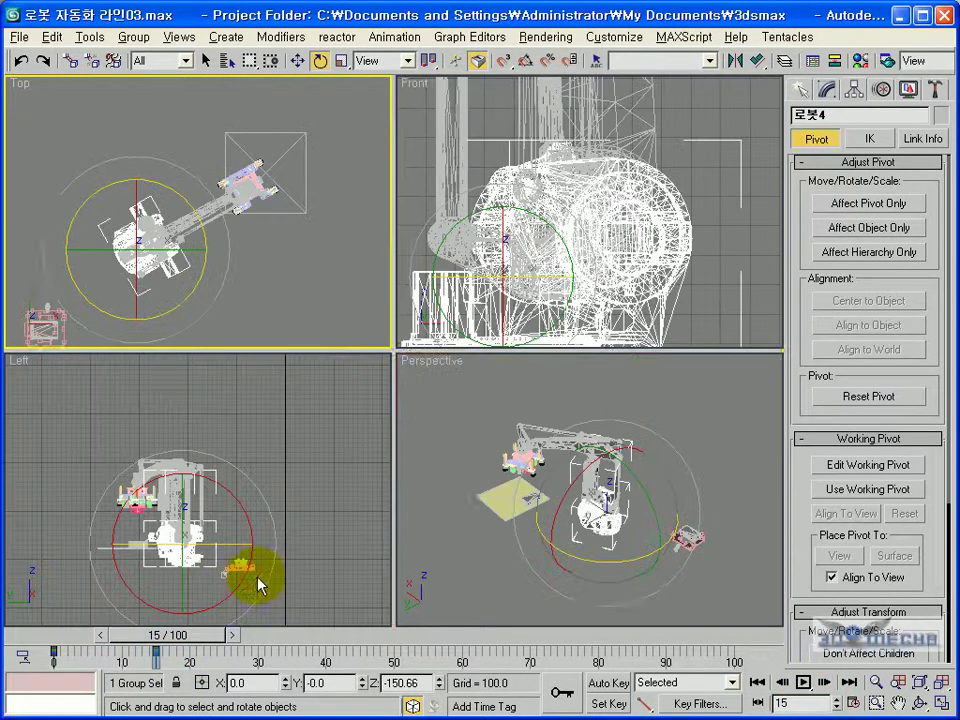
pyautogui.rightClick(426, 508)
pyautogui.hotkey('alt', 'w')
pyautogui.keyDown('alt'); pyautogui.moveTo(416, 523); pyautogui.dragTo(418, 422, button='middle'); pyautogui.keyUp('alt')
pyautogui.scroll(3, 434, 400)
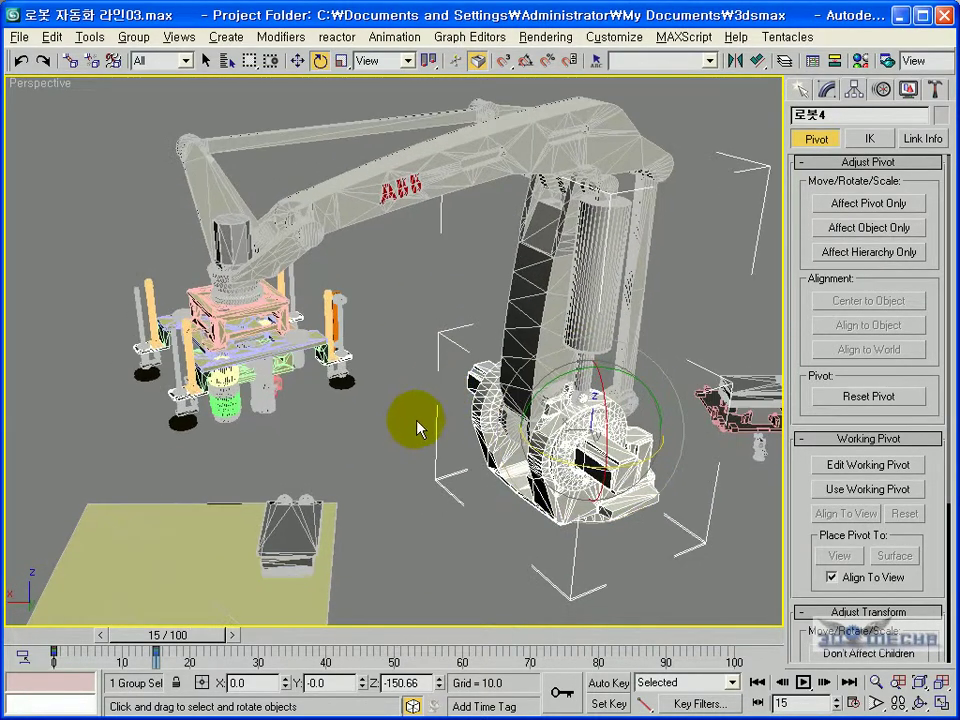
# - Move to frame 20, select the gripper group 핑거부 and set its key in Set Key mode
pyautogui.moveTo(193, 645); pyautogui.dragTo(229, 634)
pyautogui.press('e')
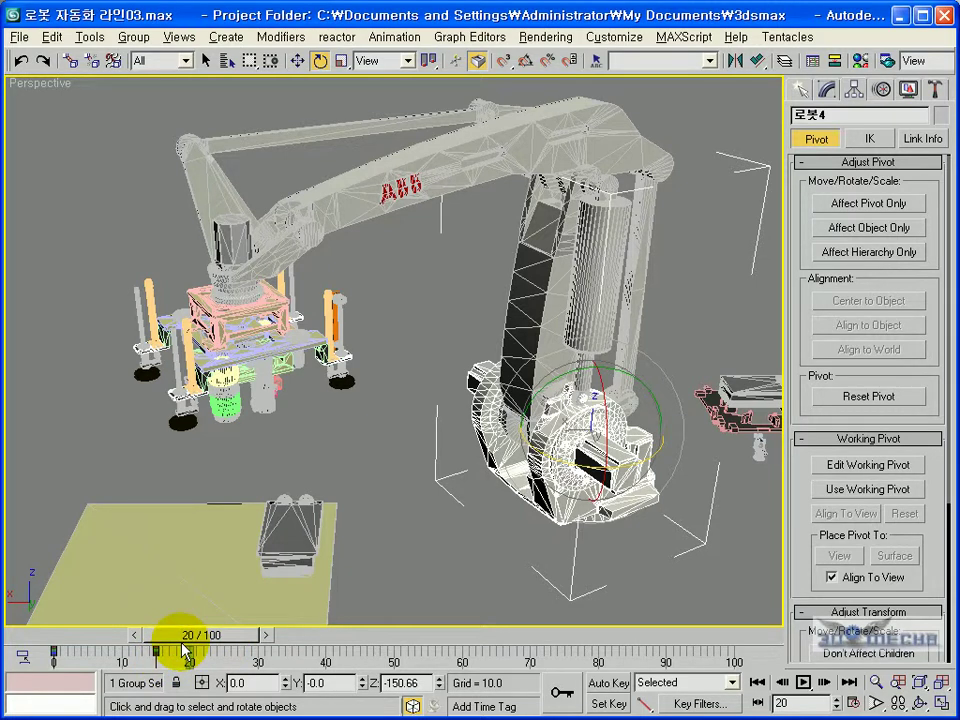
pyautogui.moveTo(183, 651); pyautogui.dragTo(224, 641)
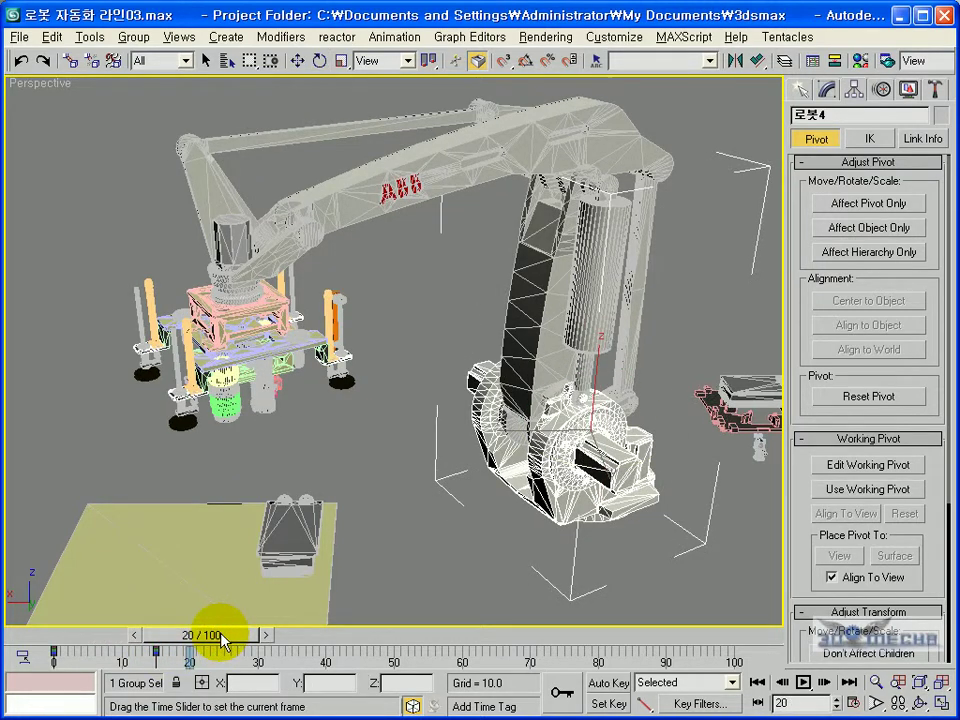
pyautogui.press('e')
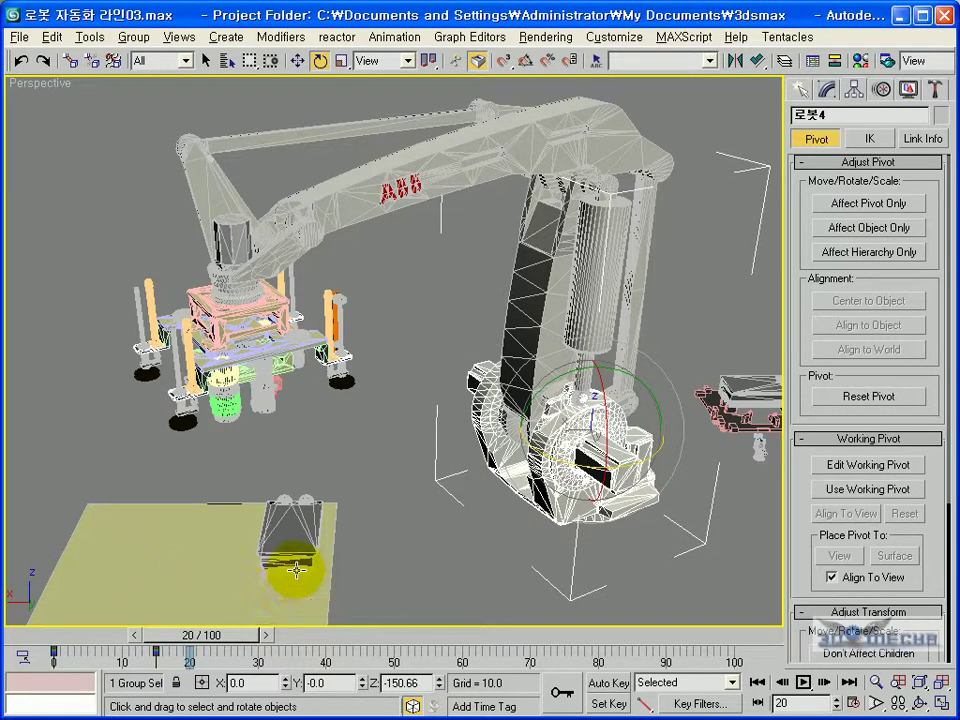
pyautogui.keyDown('alt'); pyautogui.moveTo(315, 561); pyautogui.dragTo(381, 519, button='middle'); pyautogui.keyUp('alt')
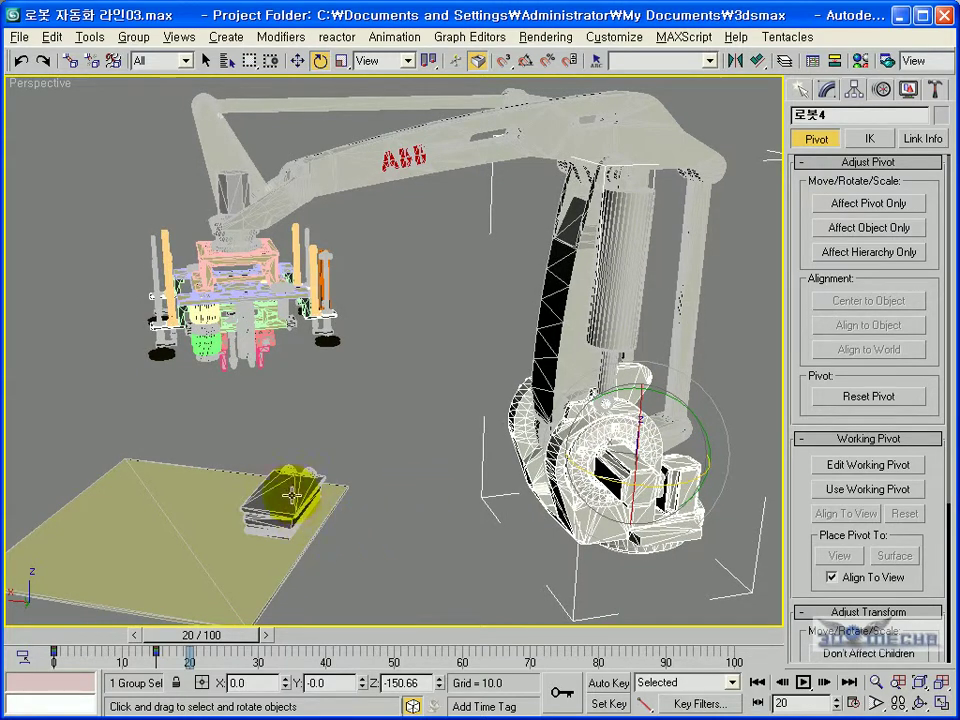
pyautogui.click(262, 300)
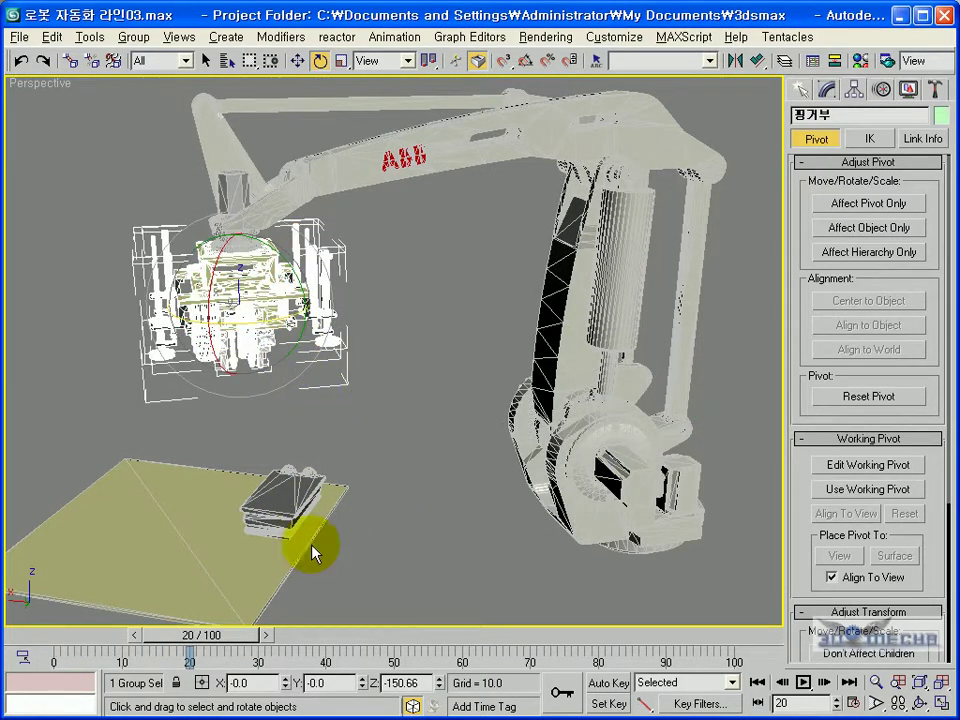
pyautogui.click(414, 452)
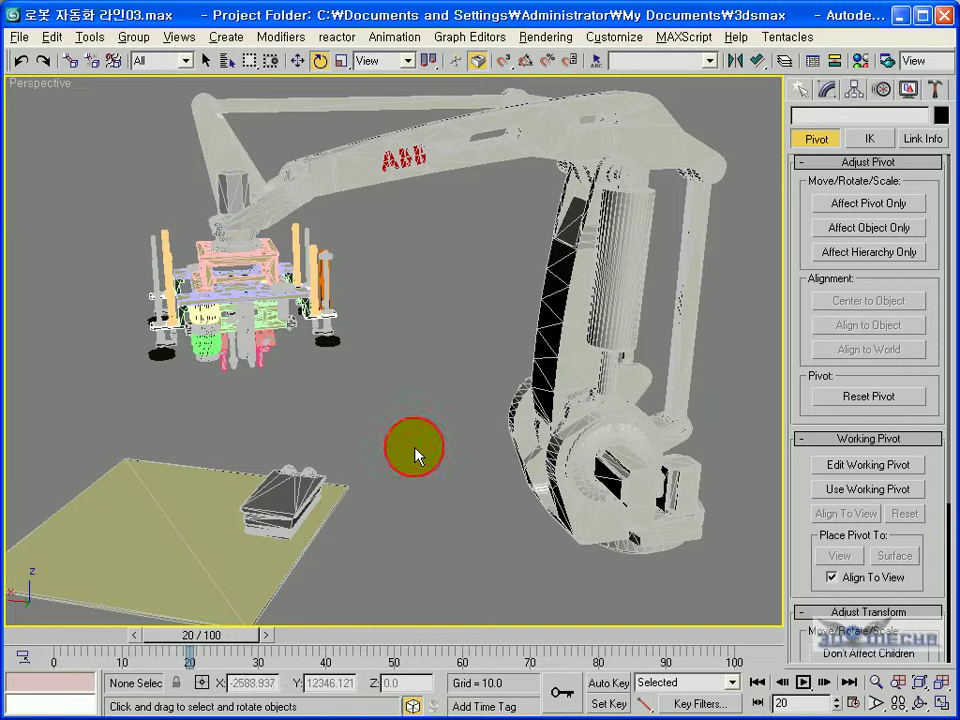
pyautogui.click(279, 321)
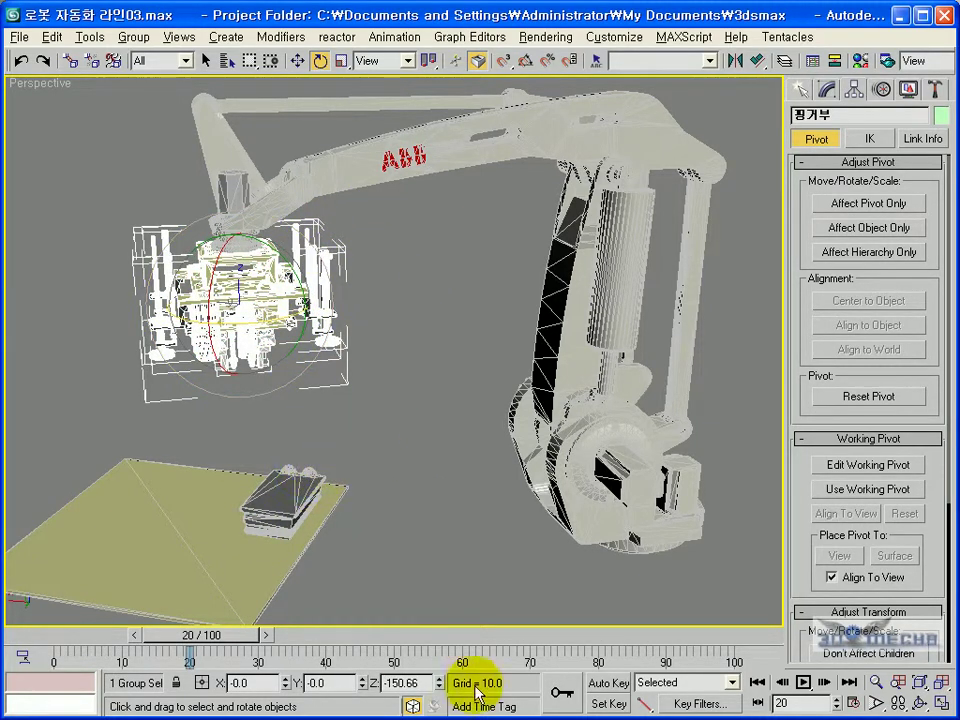
pyautogui.click(607, 704)
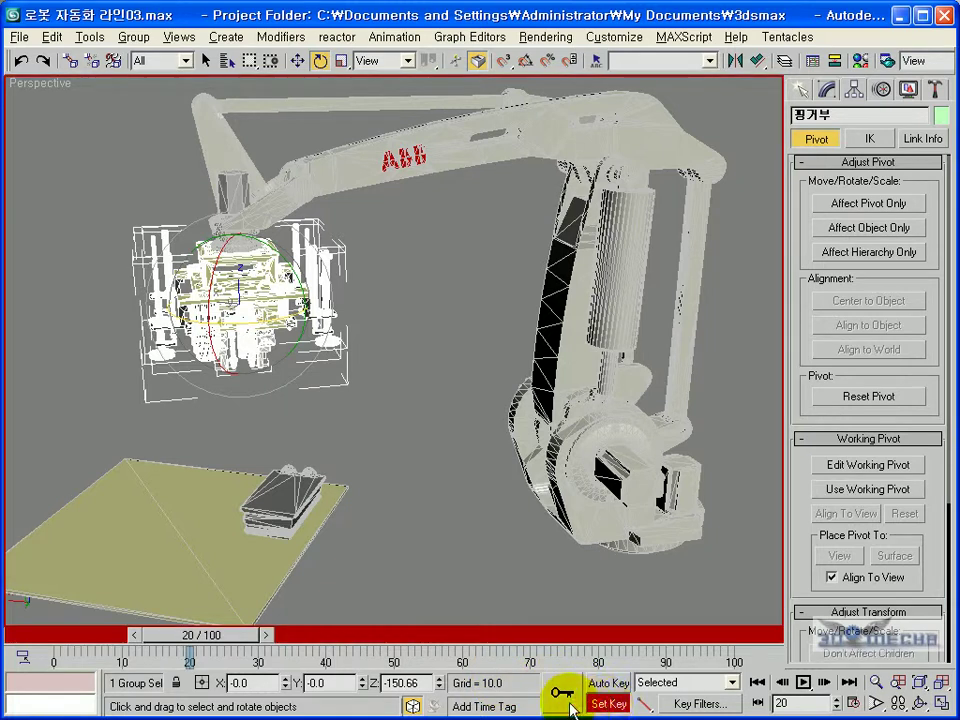
pyautogui.click(562, 692)
# - At frame 30, turn on angle snap, rotate the gripper group to -90.66° about Z in the Top view and set its key
pyautogui.moveTo(249, 636); pyautogui.dragTo(243, 640)
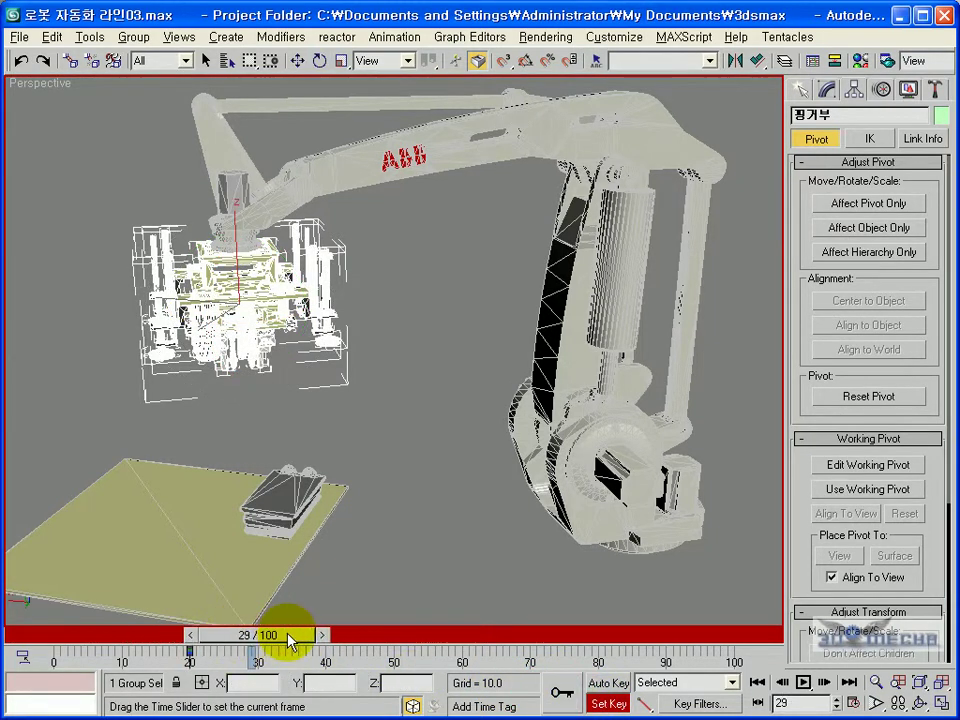
pyautogui.press('e')
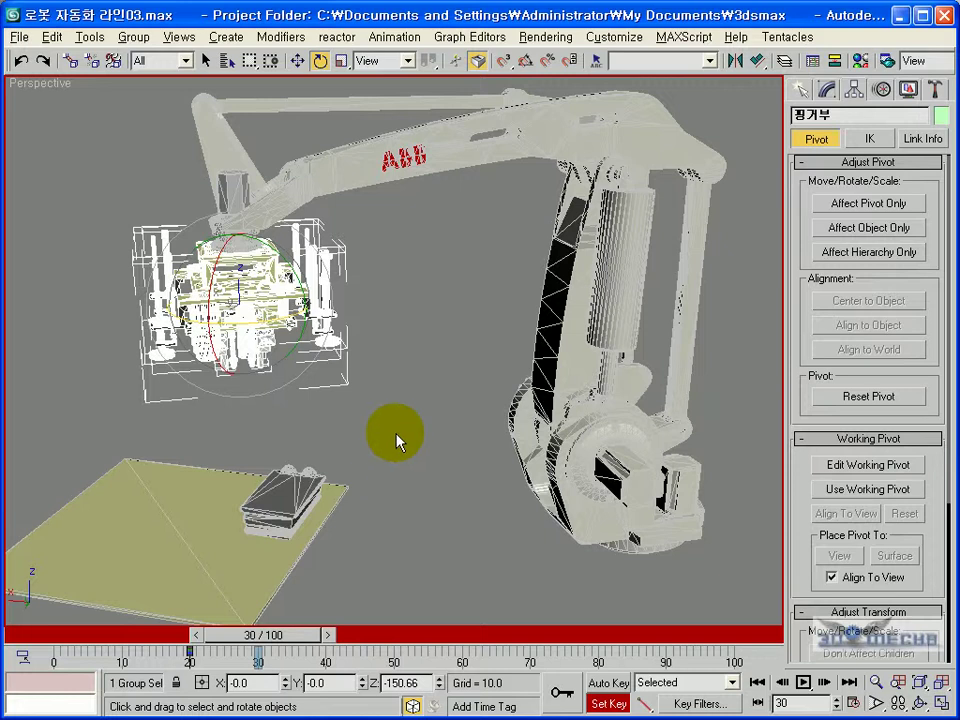
pyautogui.moveTo(391, 459)
pyautogui.keyDown('alt'); pyautogui.mouseDown(button='middle')
pyautogui.moveTo(388, 433)
pyautogui.moveTo(388, 456)
pyautogui.mouseUp(button='middle'); pyautogui.keyUp('alt')
pyautogui.hotkey('alt', 'w')
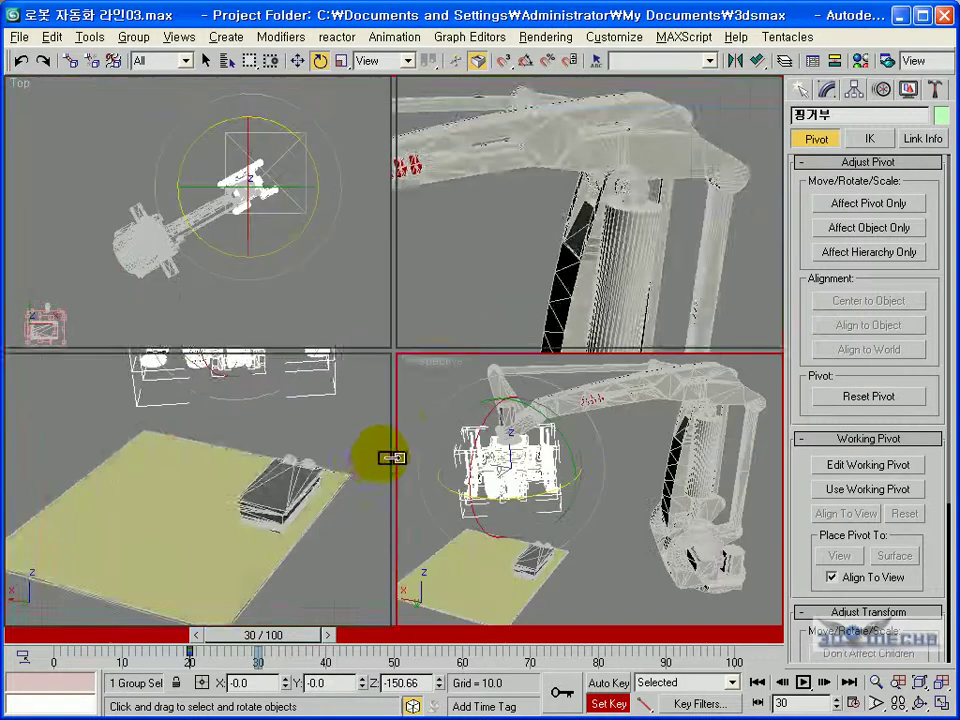
pyautogui.hotkey('alt', 'w')
pyautogui.scroll(5, 396, 360)
pyautogui.scroll(3, 440, 344)
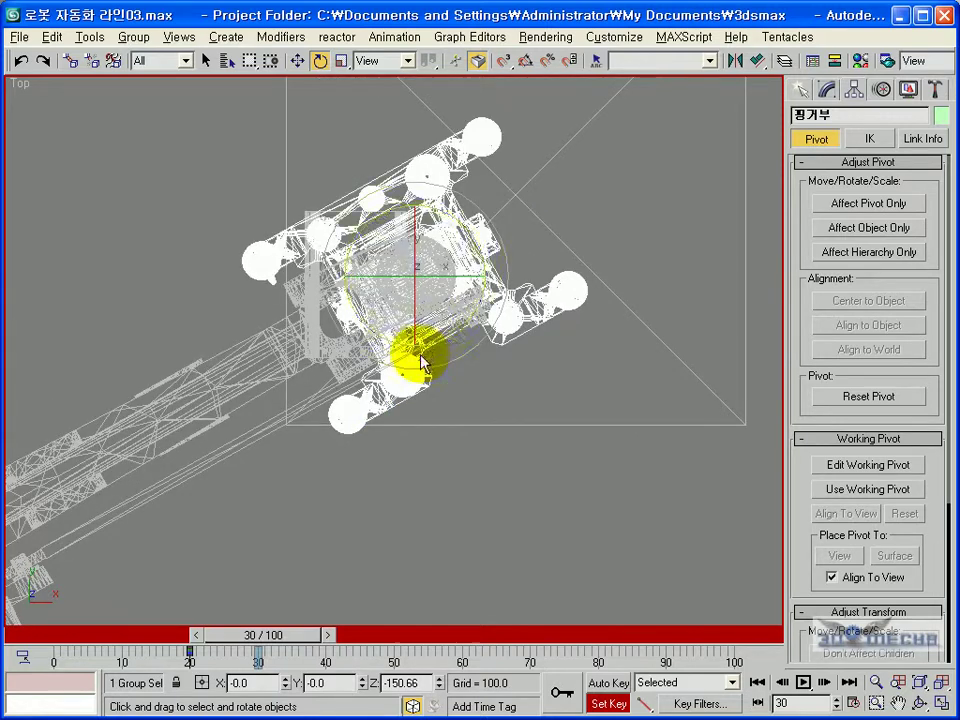
pyautogui.moveTo(257, 369); pyautogui.dragTo(363, 202)
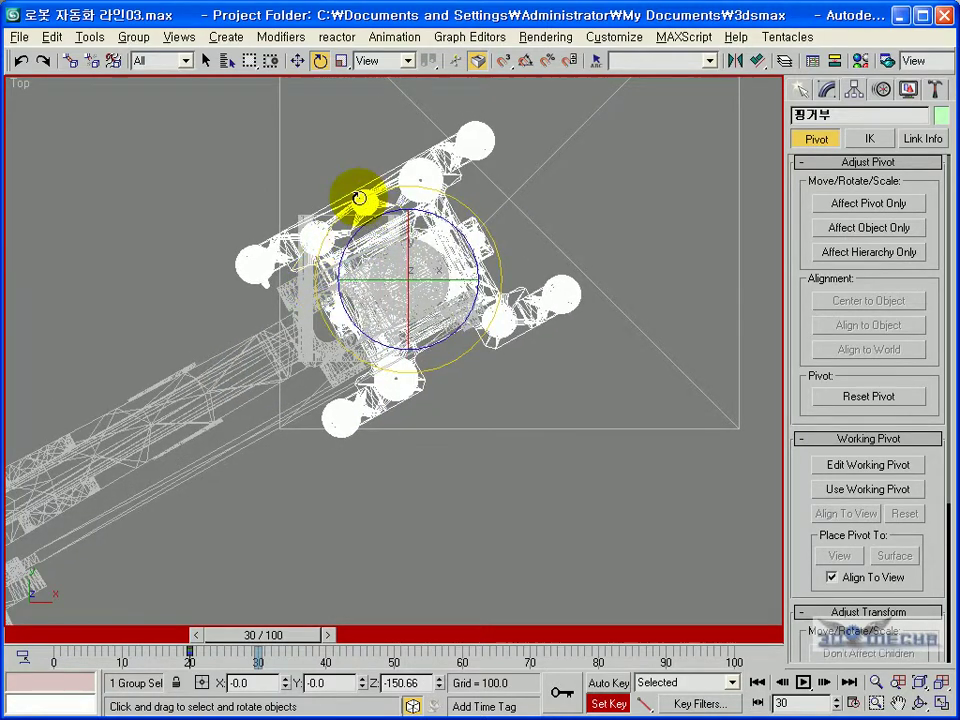
pyautogui.click(525, 61)
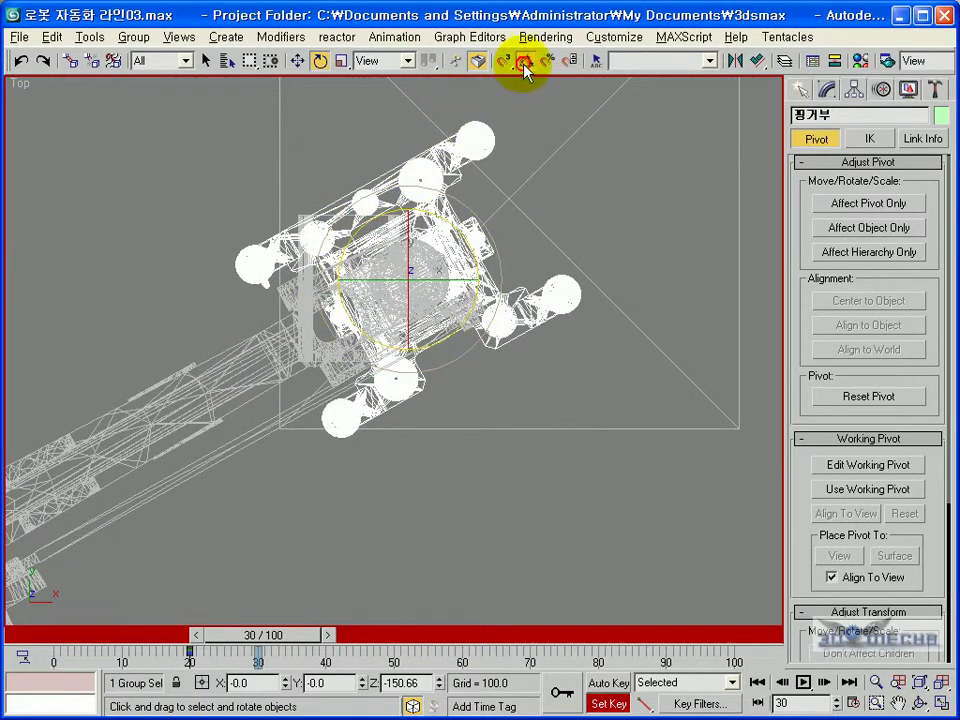
pyautogui.moveTo(354, 229); pyautogui.dragTo(355, 360)
pyautogui.click(562, 692)
pyautogui.hotkey('alt', 'w')
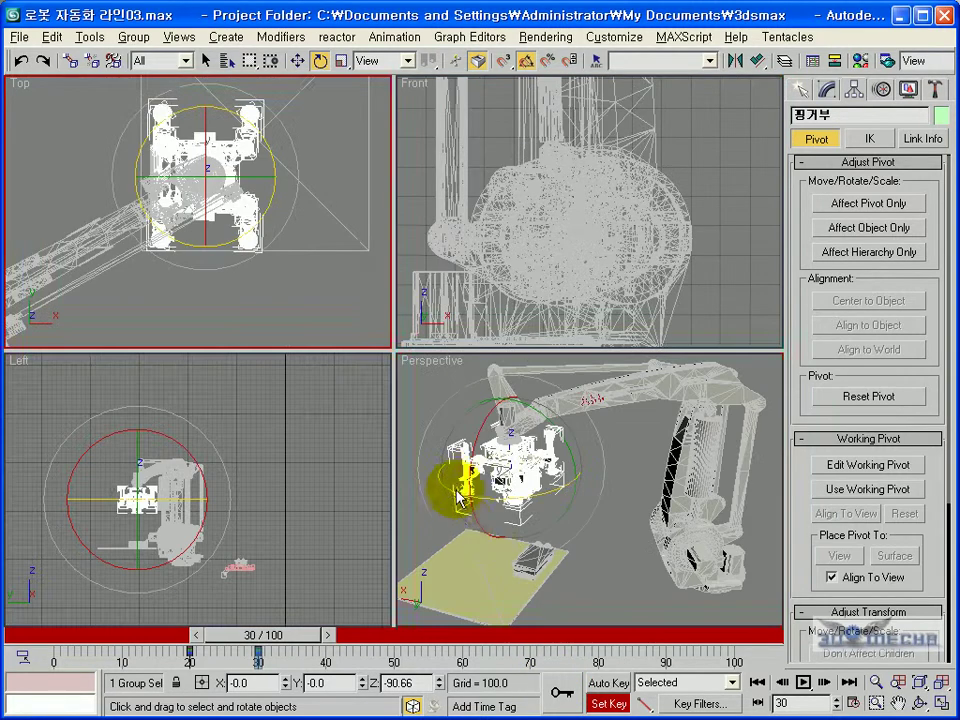
# - Review the turned gripper in the maximized perspective view, leave Set Key mode and return to frame 20
pyautogui.rightClick(456, 514)
pyautogui.hotkey('alt', 'w')
pyautogui.keyDown('alt'); pyautogui.moveTo(445, 455); pyautogui.dragTo(337, 600, button='middle'); pyautogui.keyUp('alt')
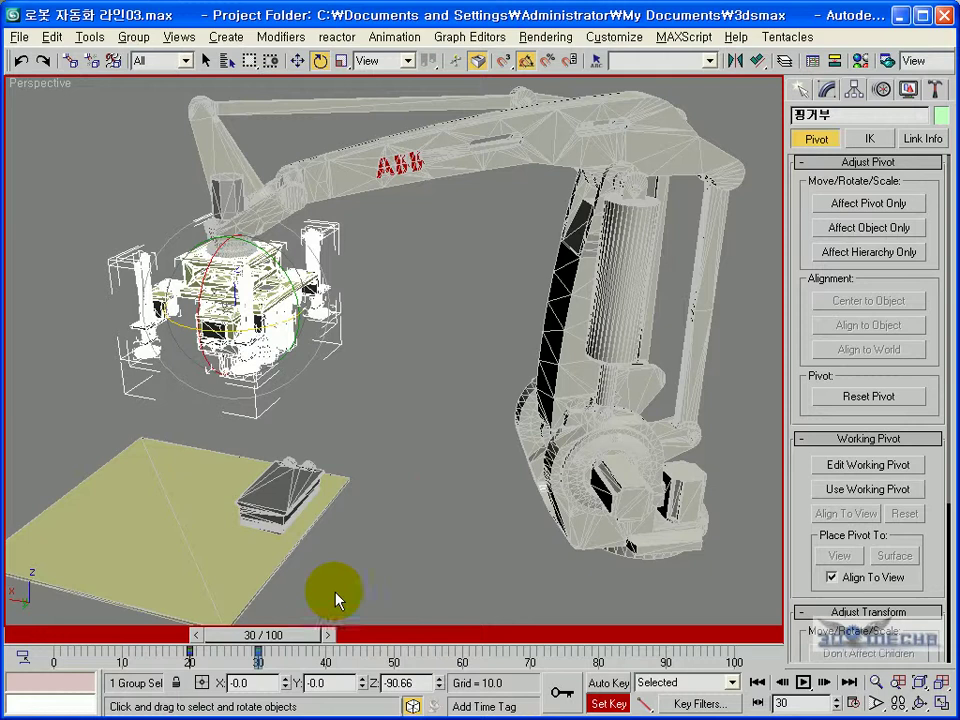
pyautogui.click(609, 702)
pyautogui.moveTo(273, 643); pyautogui.dragTo(216, 636)
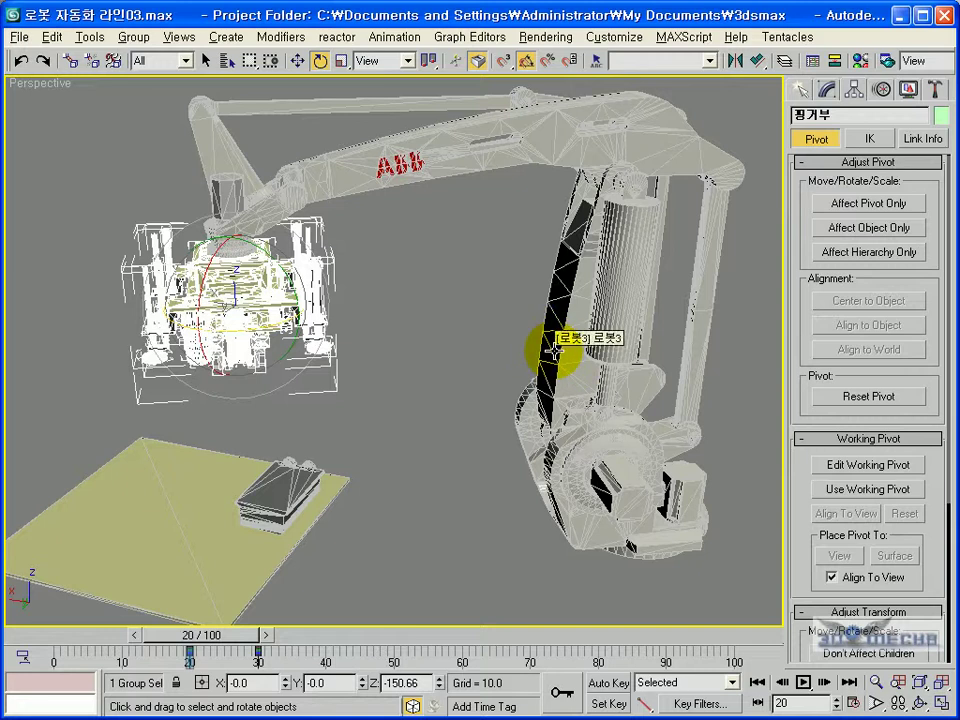
# - Select the upper arm 로봇2 and switch the rotation's reference coordinate system to Local
pyautogui.click(412, 190)
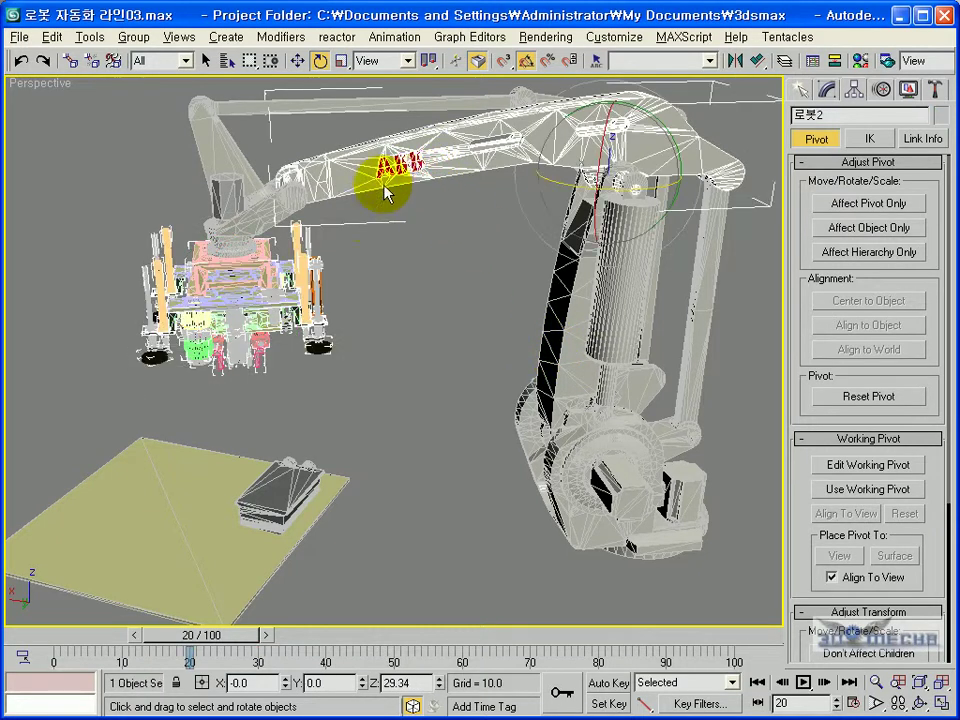
pyautogui.keyDown('alt'); pyautogui.moveTo(545, 230); pyautogui.dragTo(466, 306, button='middle'); pyautogui.keyUp('alt')
pyautogui.moveTo(551, 267)
pyautogui.keyDown('alt'); pyautogui.mouseDown(button='middle')
pyautogui.moveTo(540, 345)
pyautogui.moveTo(542, 300)
pyautogui.moveTo(555, 287)
pyautogui.mouseUp(button='middle'); pyautogui.keyUp('alt')
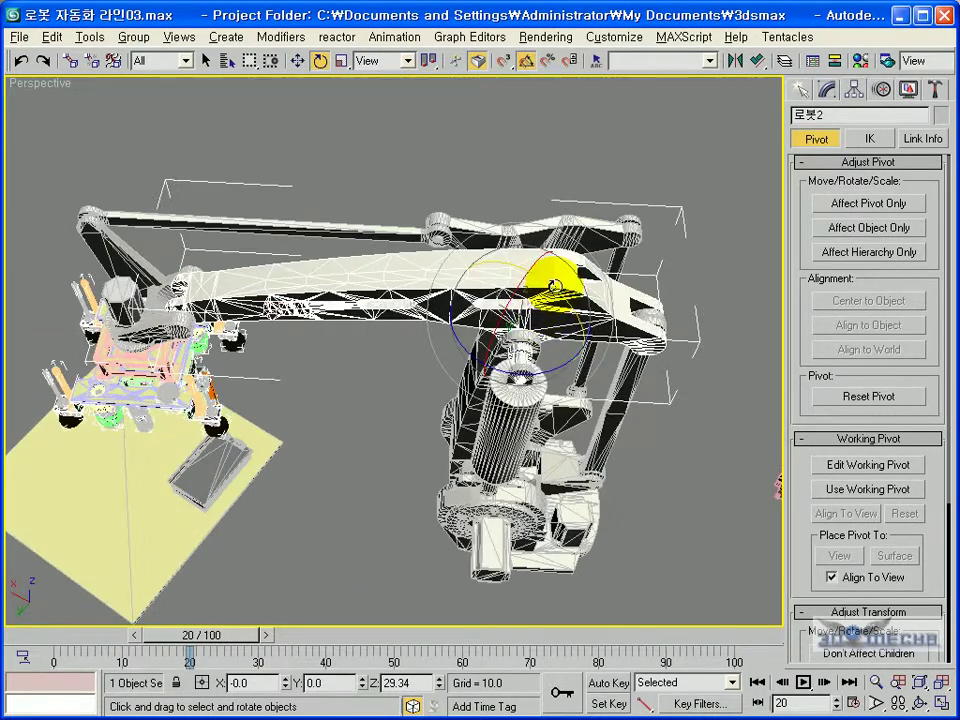
pyautogui.moveTo(555, 287); pyautogui.dragTo(449, 173)
pyautogui.click(405, 60)
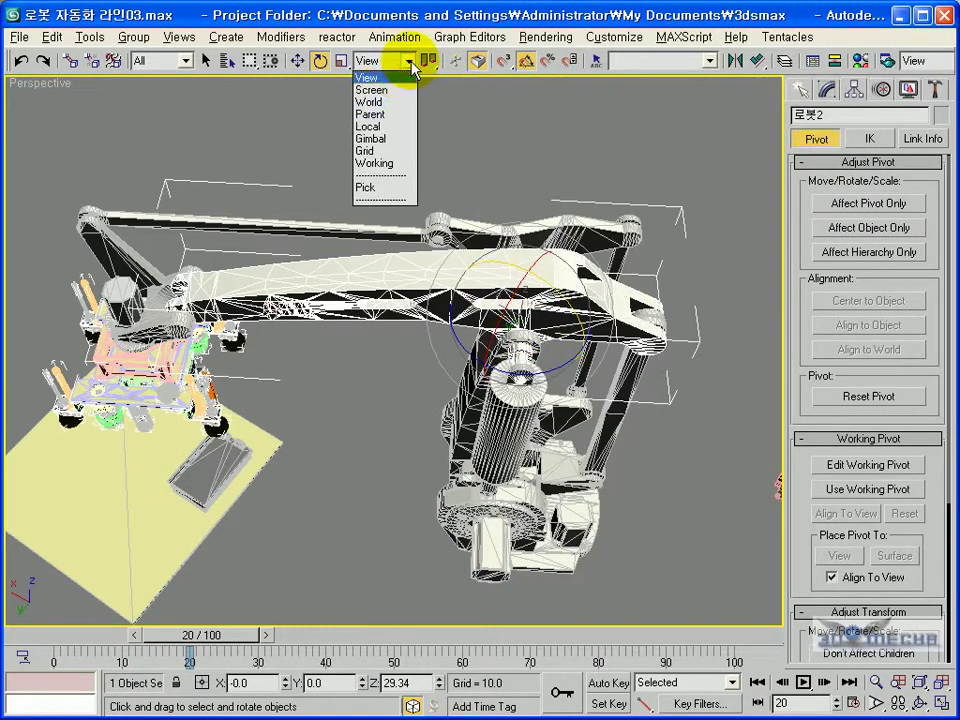
pyautogui.click(372, 126)
pyautogui.keyDown('alt'); pyautogui.moveTo(518, 340); pyautogui.dragTo(562, 214, button='middle'); pyautogui.keyUp('alt')
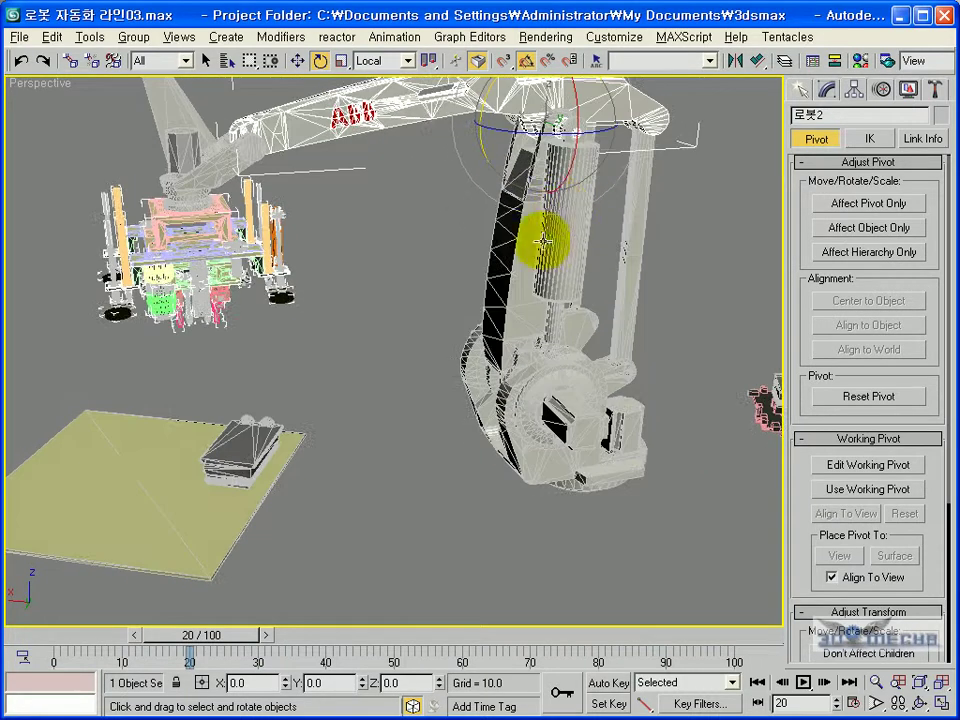
# - Set the key of upper arm 로봇2 at frame 20 in Set Key mode and try rotating the arm down toward the box
pyautogui.click(597, 705)
pyautogui.keyDown('alt'); pyautogui.moveTo(480, 595); pyautogui.dragTo(478, 248, button='middle'); pyautogui.keyUp('alt')
pyautogui.moveTo(505, 135); pyautogui.dragTo(505, 163)
pyautogui.moveTo(450, 346)
pyautogui.keyDown('alt'); pyautogui.mouseDown(button='middle')
pyautogui.moveTo(435, 330)
pyautogui.moveTo(440, 347)
pyautogui.mouseUp(button='middle'); pyautogui.keyUp('alt')
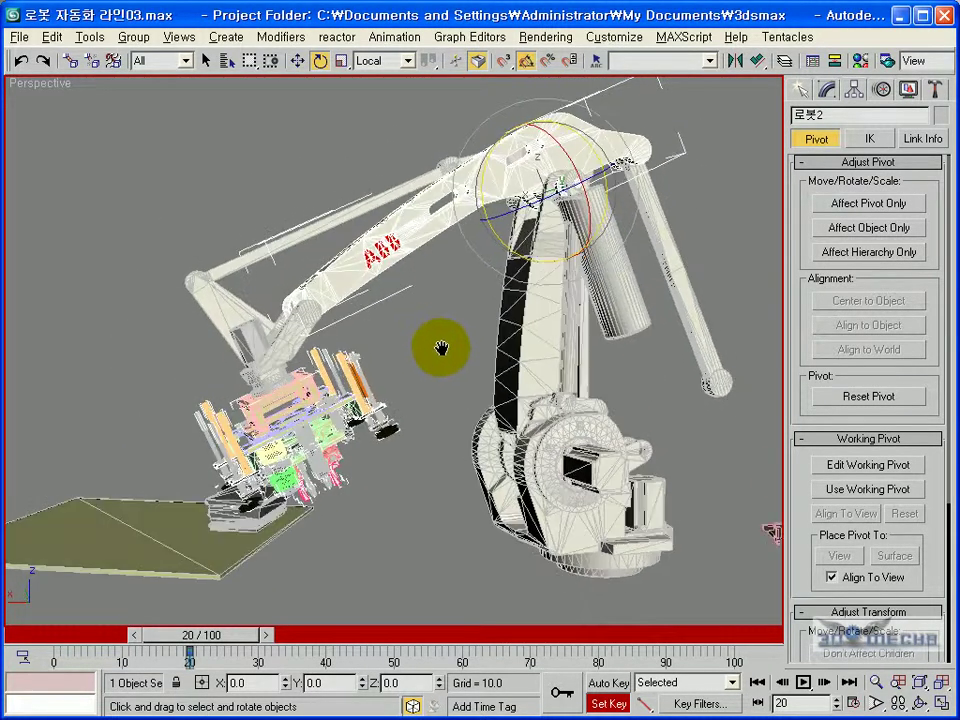
# - At frame 30, rotate upper arm 로봇2 down about its local axis toward the box and set its key
pyautogui.moveTo(221, 641); pyautogui.dragTo(296, 636)
pyautogui.keyDown('alt'); pyautogui.moveTo(315, 271); pyautogui.dragTo(339, 338, button='middle'); pyautogui.keyUp('alt')
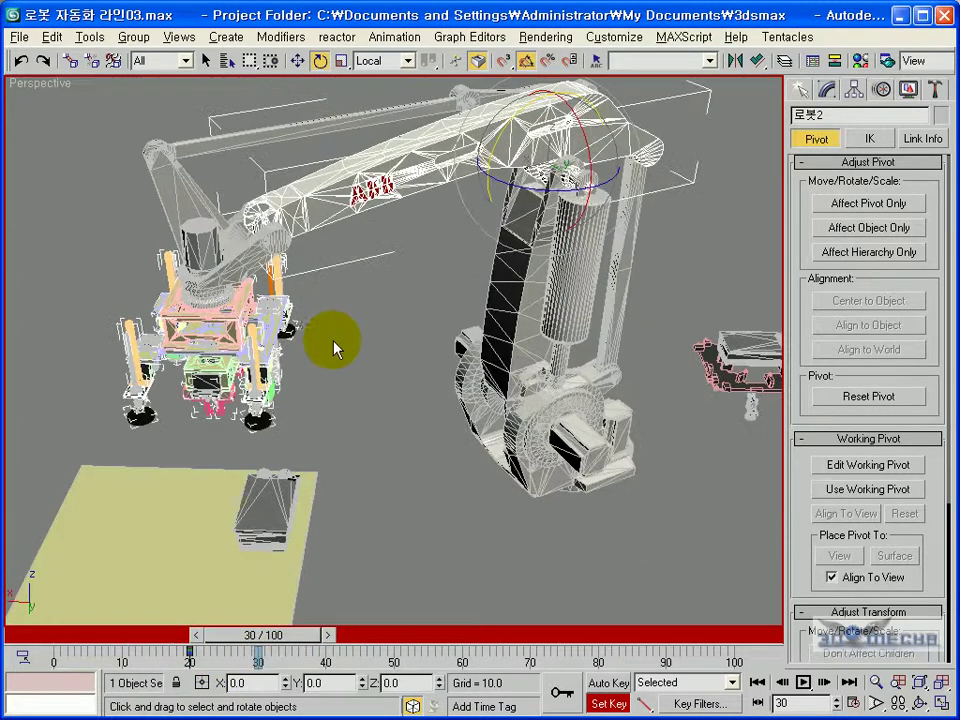
pyautogui.keyDown('alt'); pyautogui.moveTo(495, 131); pyautogui.dragTo(501, 171, button='middle'); pyautogui.keyUp('alt')
pyautogui.moveTo(482, 181); pyautogui.dragTo(489, 171)
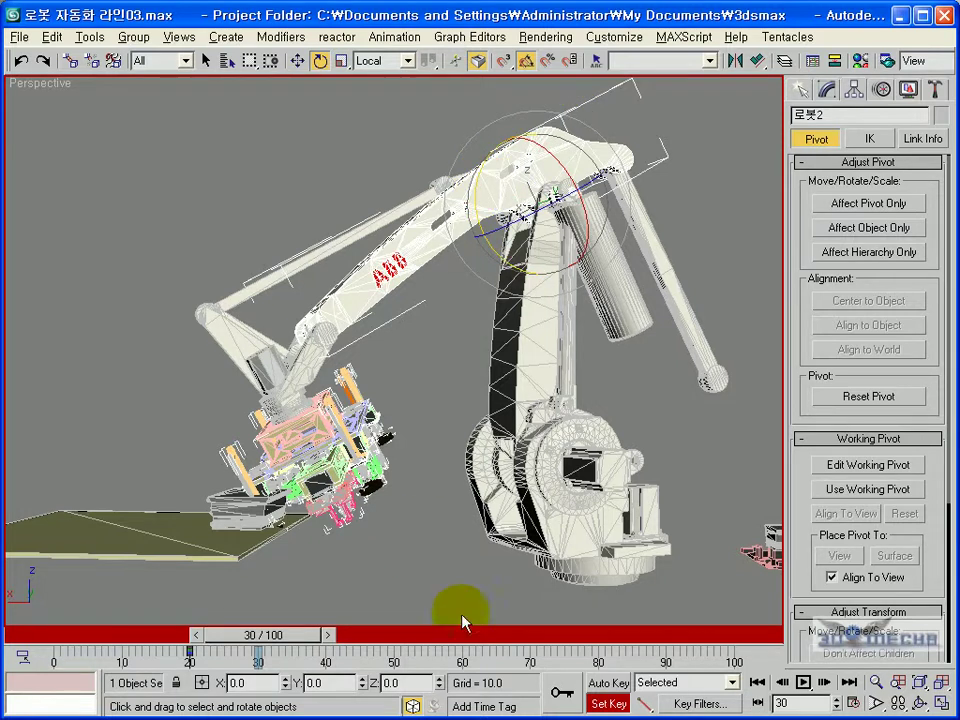
pyautogui.keyDown('alt'); pyautogui.moveTo(470, 513); pyautogui.dragTo(479, 537, button='middle'); pyautogui.keyUp('alt')
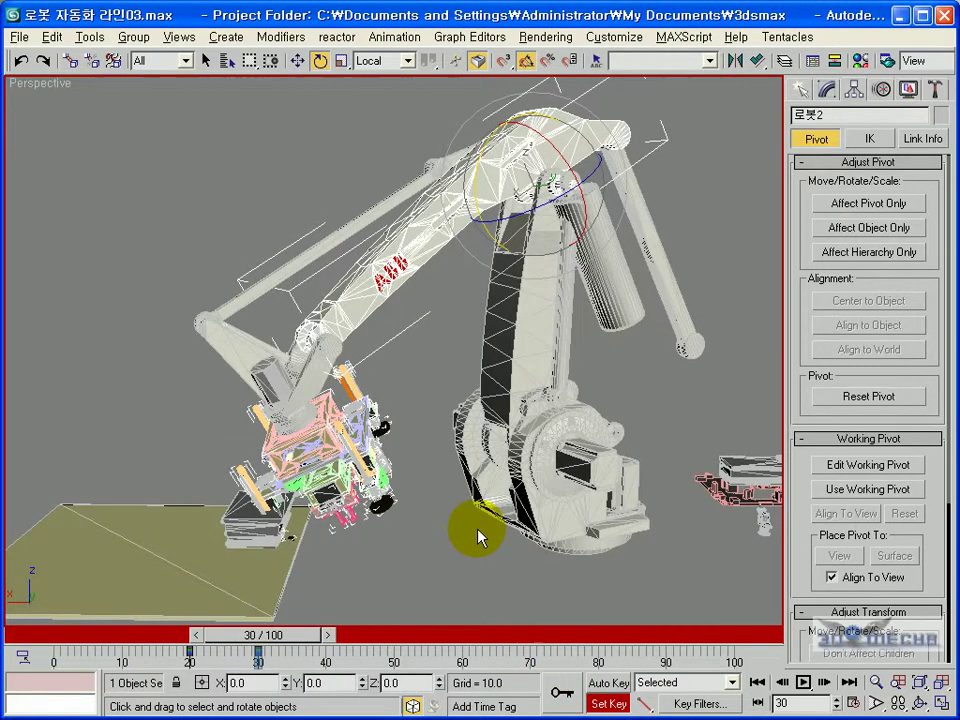
# - Return to frame 20 outside Set Key mode, select the wrist group 로봇1 and set its key in Set Key mode
pyautogui.click(607, 703)
pyautogui.moveTo(311, 640); pyautogui.dragTo(245, 641)
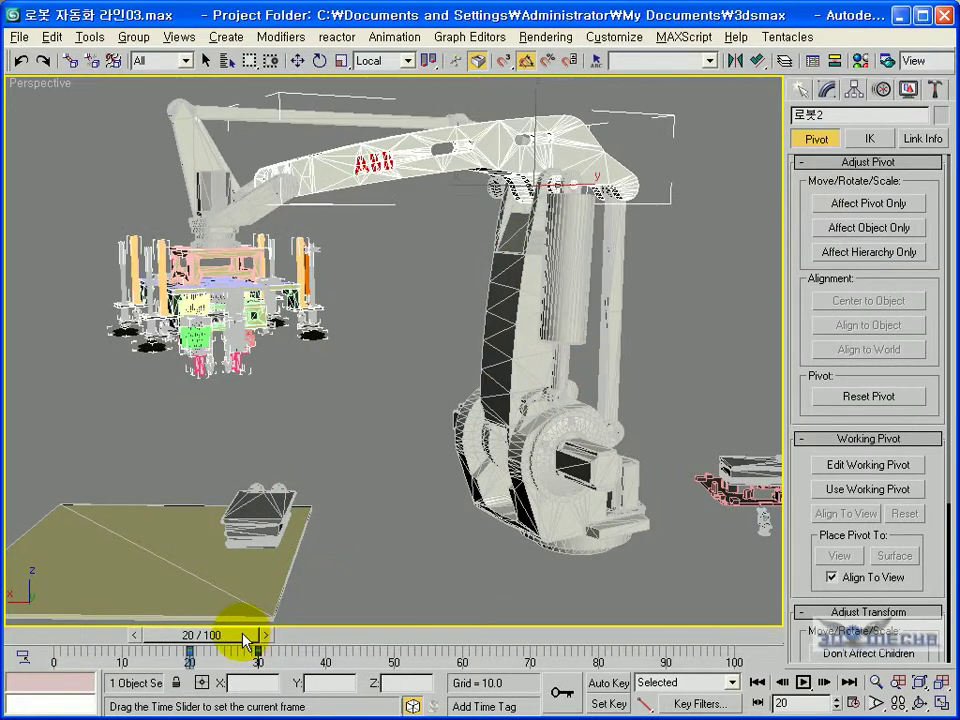
pyautogui.press('e')
pyautogui.keyDown('alt'); pyautogui.moveTo(341, 396); pyautogui.dragTo(317, 285, button='middle'); pyautogui.keyUp('alt')
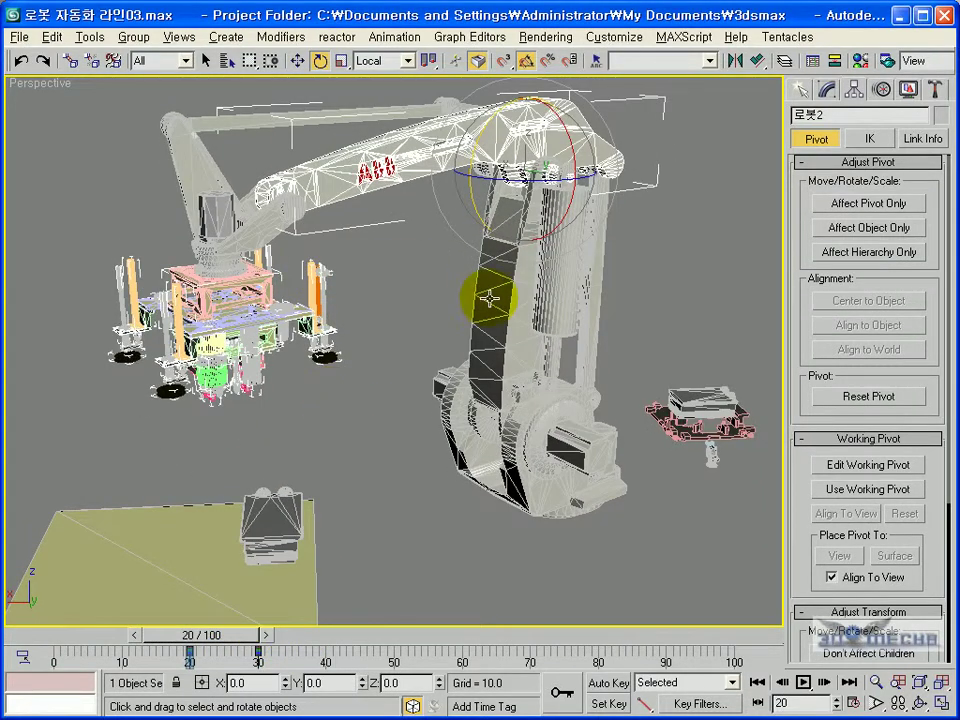
pyautogui.click(253, 223)
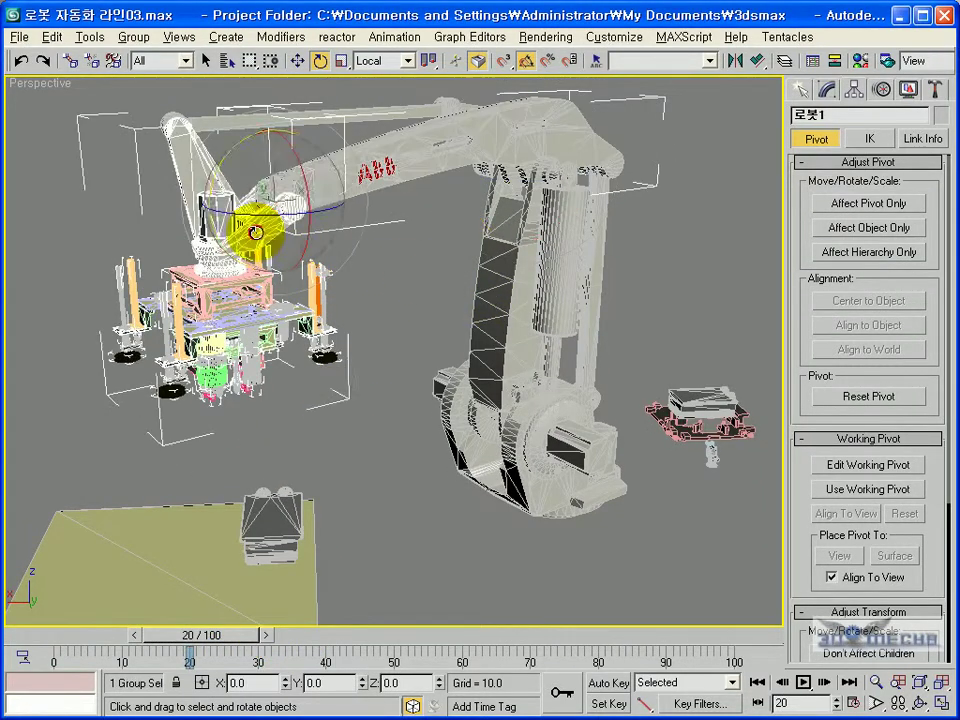
pyautogui.click(600, 704)
# - At frame 30, rotate the wrist group 로봇1 so the gripper sits level over the box, and set its key
pyautogui.moveTo(240, 632); pyautogui.dragTo(300, 636)
pyautogui.press('e')
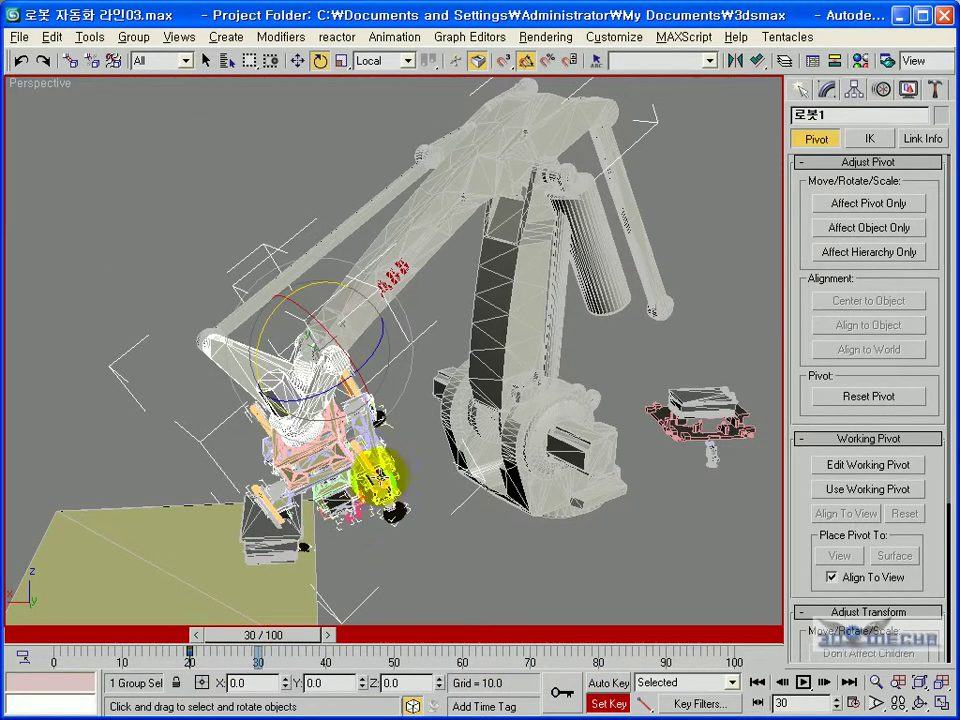
pyautogui.moveTo(310, 338); pyautogui.dragTo(311, 394)
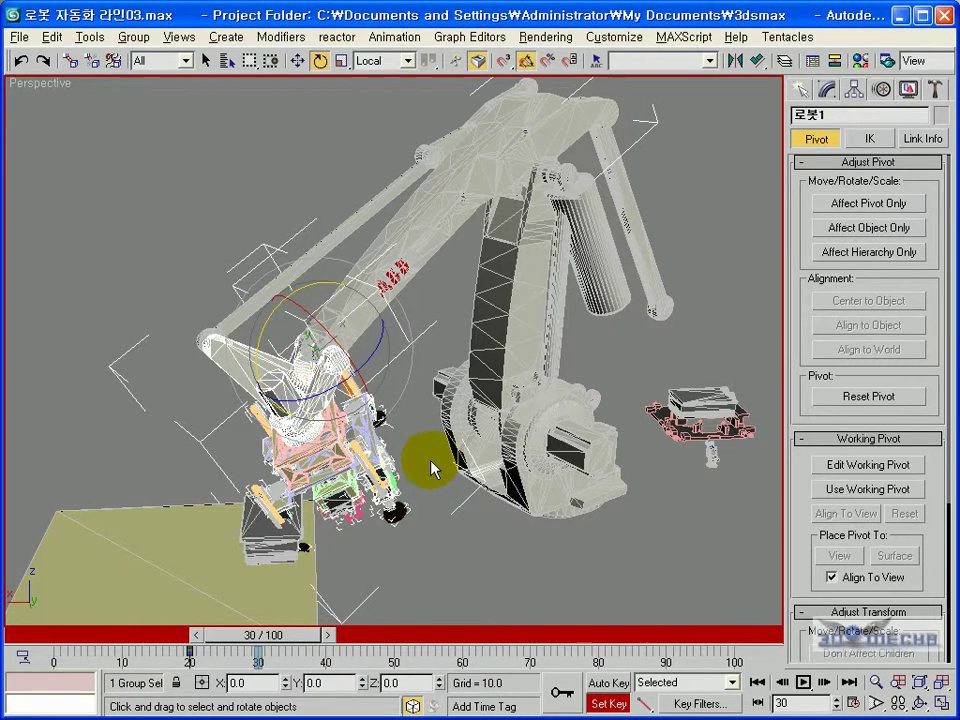
pyautogui.moveTo(268, 343); pyautogui.dragTo(259, 316)
pyautogui.keyDown('alt'); pyautogui.moveTo(259, 328); pyautogui.dragTo(326, 354, button='middle'); pyautogui.keyUp('alt')
pyautogui.scroll(6, 330, 445)
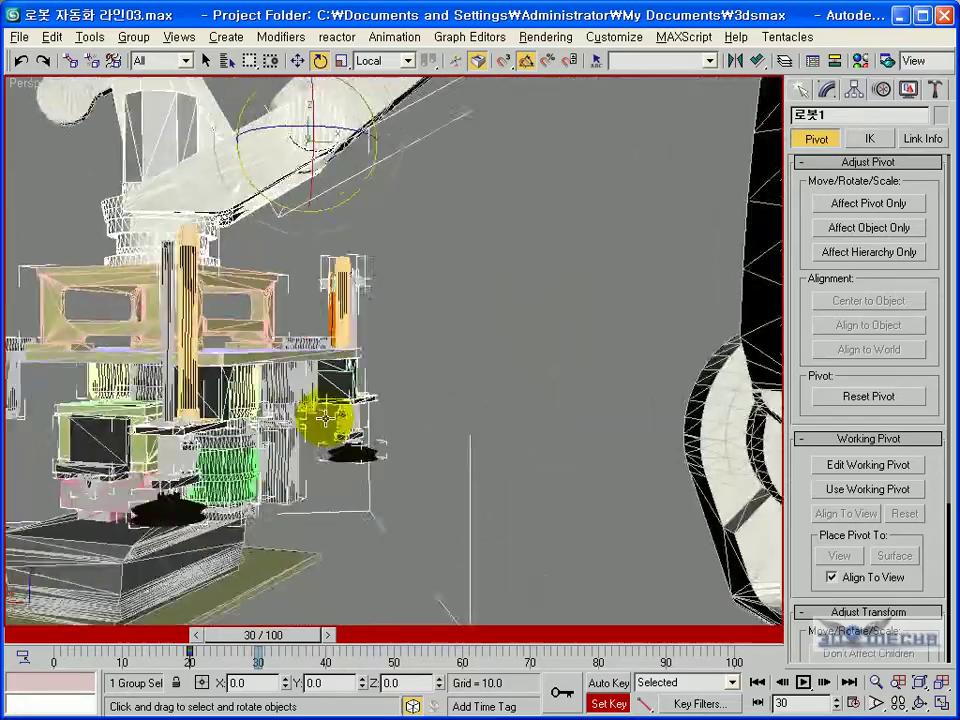
pyautogui.scroll(-5, 330, 445)
pyautogui.keyDown('alt'); pyautogui.moveTo(330, 445); pyautogui.dragTo(392, 386, button='middle'); pyautogui.keyUp('alt')
pyautogui.keyDown('alt'); pyautogui.moveTo(510, 600); pyautogui.dragTo(322, 458, button='middle'); pyautogui.keyUp('alt')
# - Examine up close how the gripper's suction cups and cylinders meet the box, leaving Set Key mode and moving to frame 32
pyautogui.scroll(4, 322, 458)
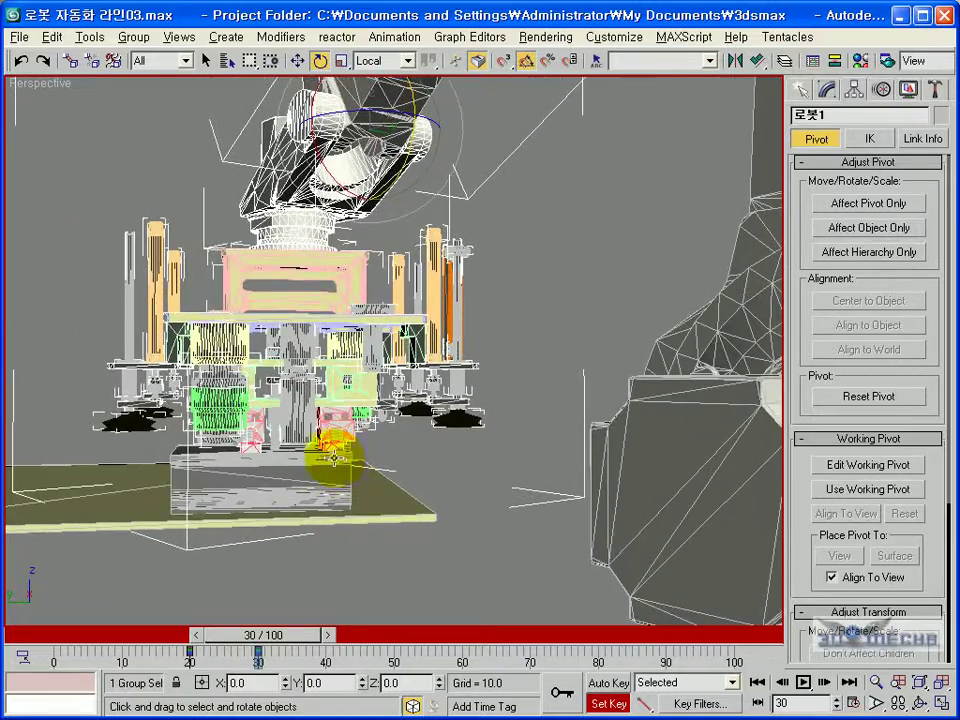
pyautogui.scroll(5, 322, 512)
pyautogui.scroll(-6, 300, 510)
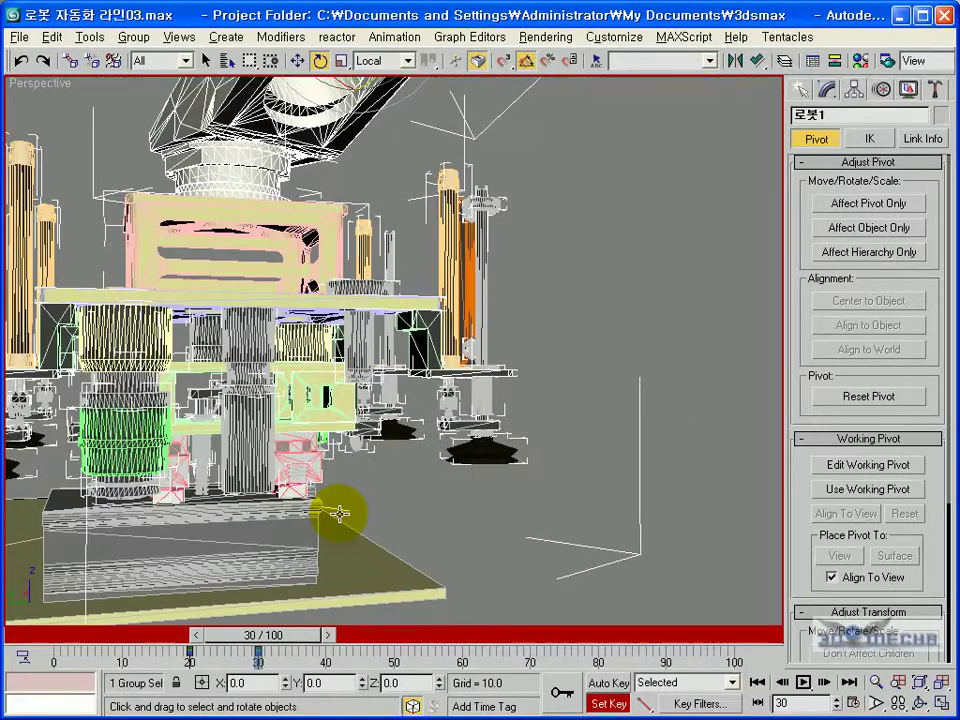
pyautogui.moveTo(291, 503); pyautogui.dragTo(345, 494, button='middle')
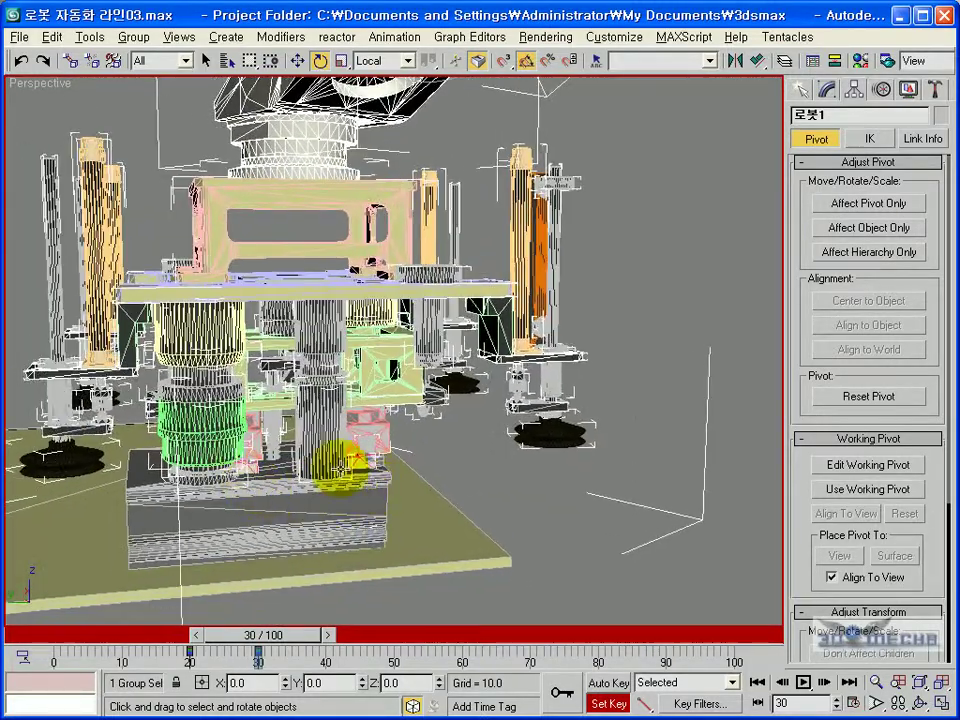
pyautogui.scroll(-6, 369, 474)
pyautogui.moveTo(278, 635); pyautogui.dragTo(326, 634)
pyautogui.press('e')
pyautogui.click(612, 704)
pyautogui.click(256, 656)
pyautogui.scroll(10, 395, 430)
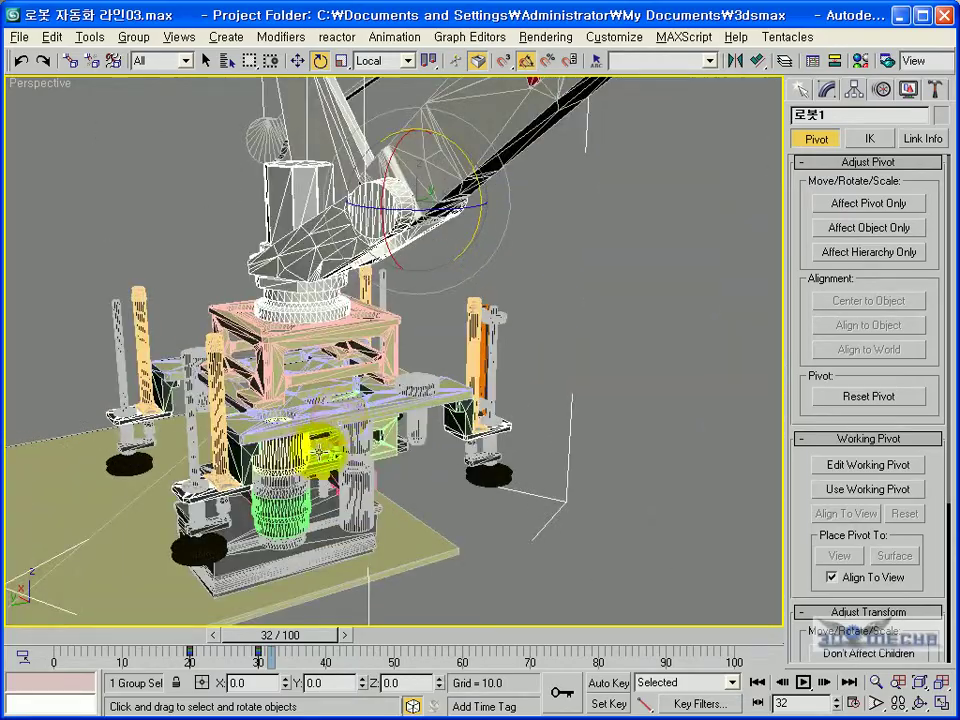
pyautogui.scroll(-15, 383, 418)
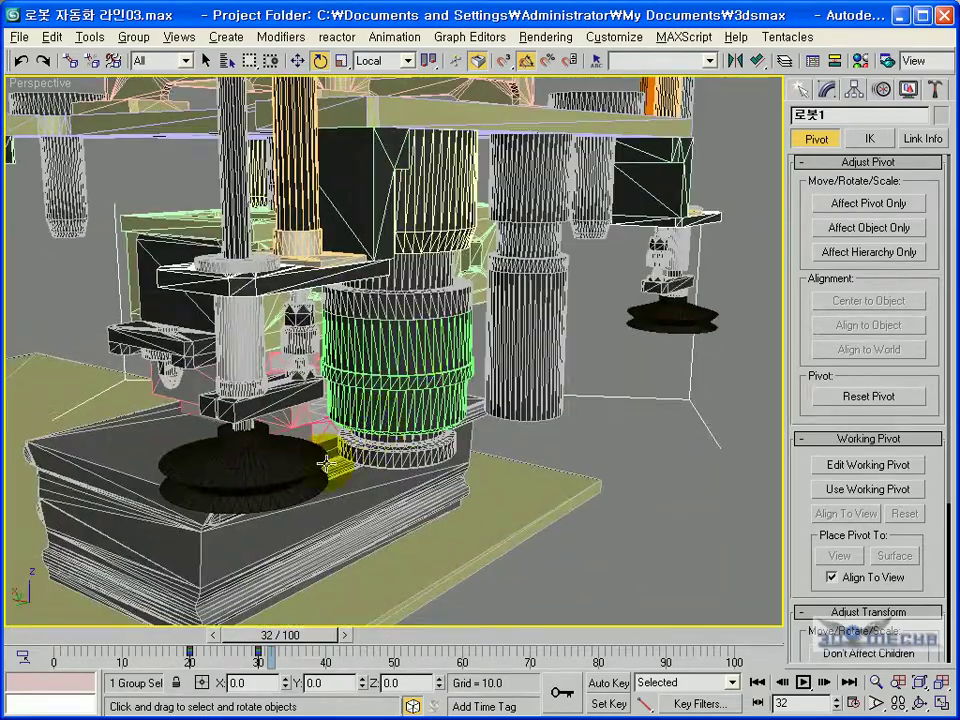
# - Select the robot base 로봇4 and open its animation curves in the Curve Editor
pyautogui.click(544, 435)
pyautogui.keyDown('alt'); pyautogui.moveTo(546, 446); pyautogui.dragTo(447, 449, button='middle'); pyautogui.keyUp('alt')
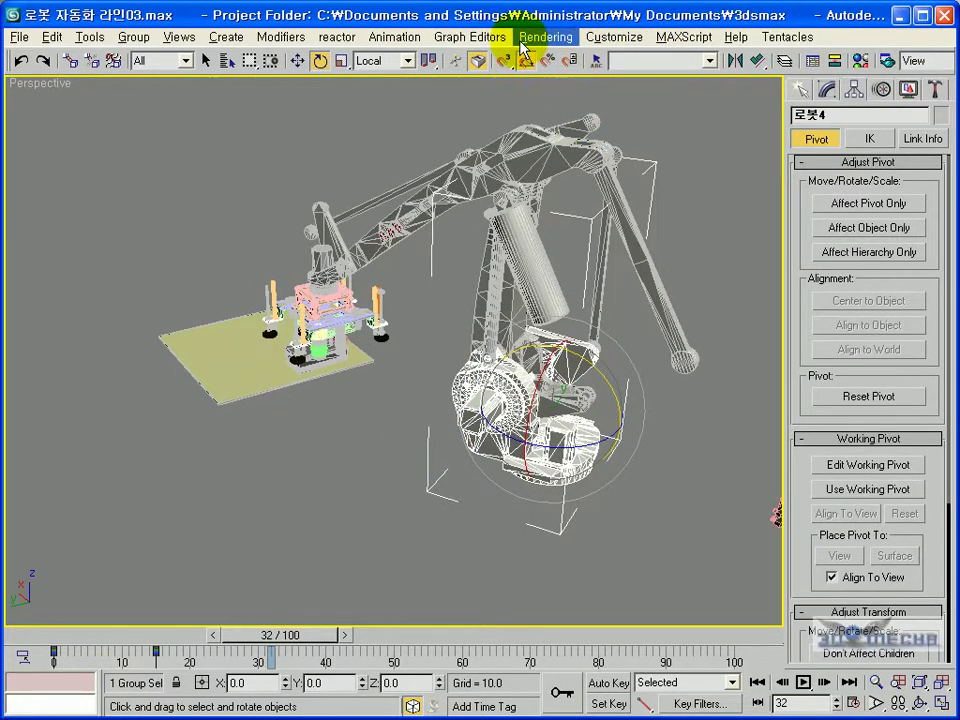
pyautogui.click(469, 39)
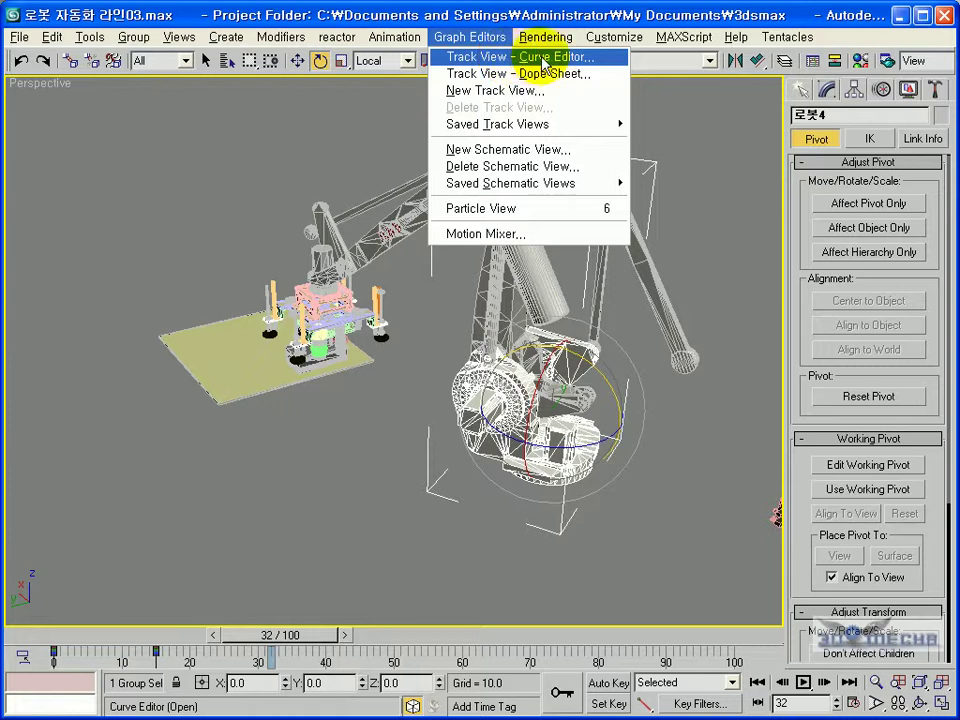
pyautogui.click(608, 58)
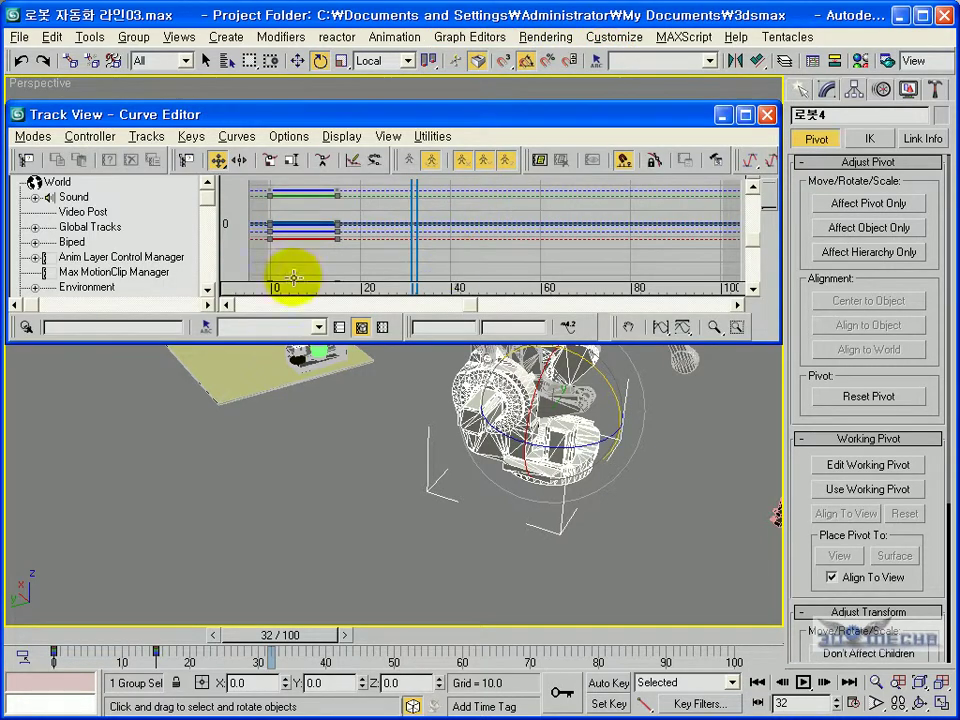
# - Isolate the Z Rotation curve of the robot base 로봇4 and select its key at frame 15, with the gripper in close view
pyautogui.scroll(-6, 207, 290)
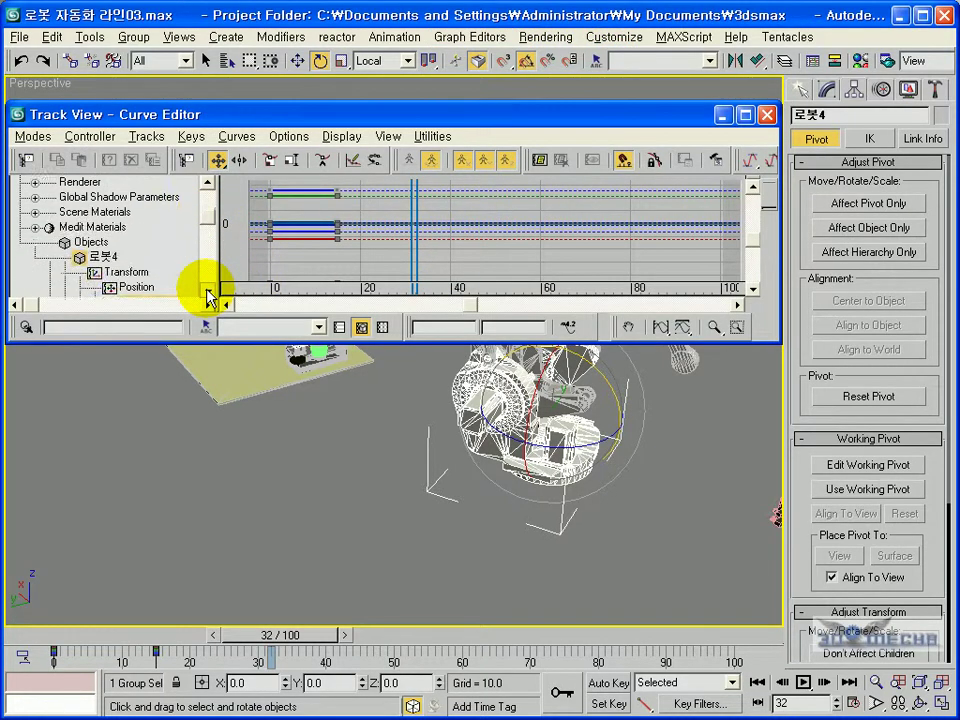
pyautogui.click(172, 243)
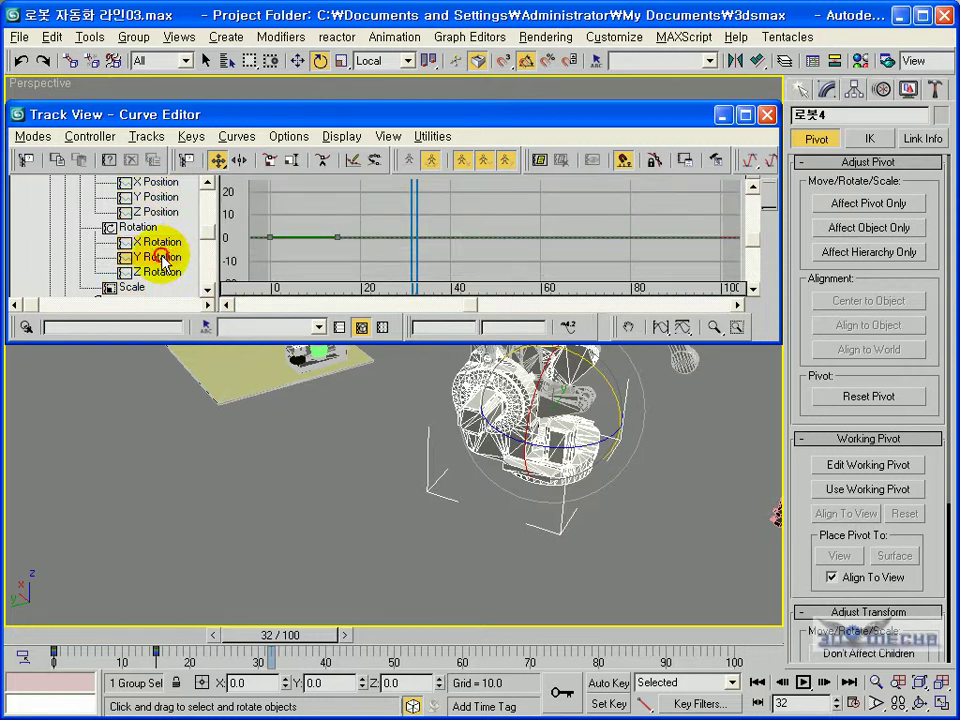
pyautogui.click(160, 274)
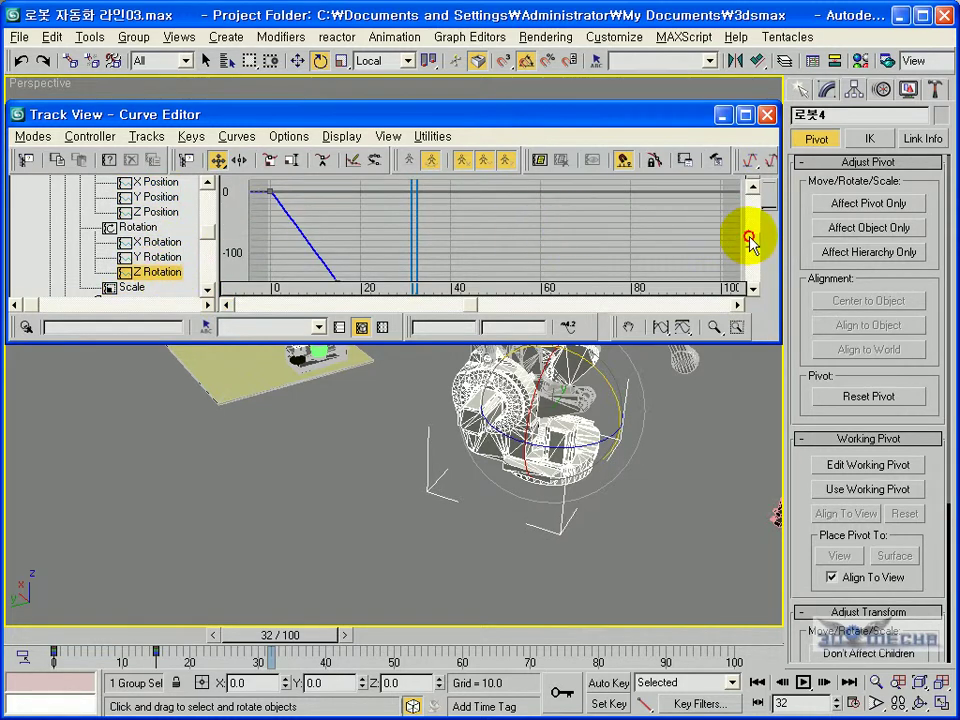
pyautogui.moveTo(752, 245); pyautogui.dragTo(750, 253)
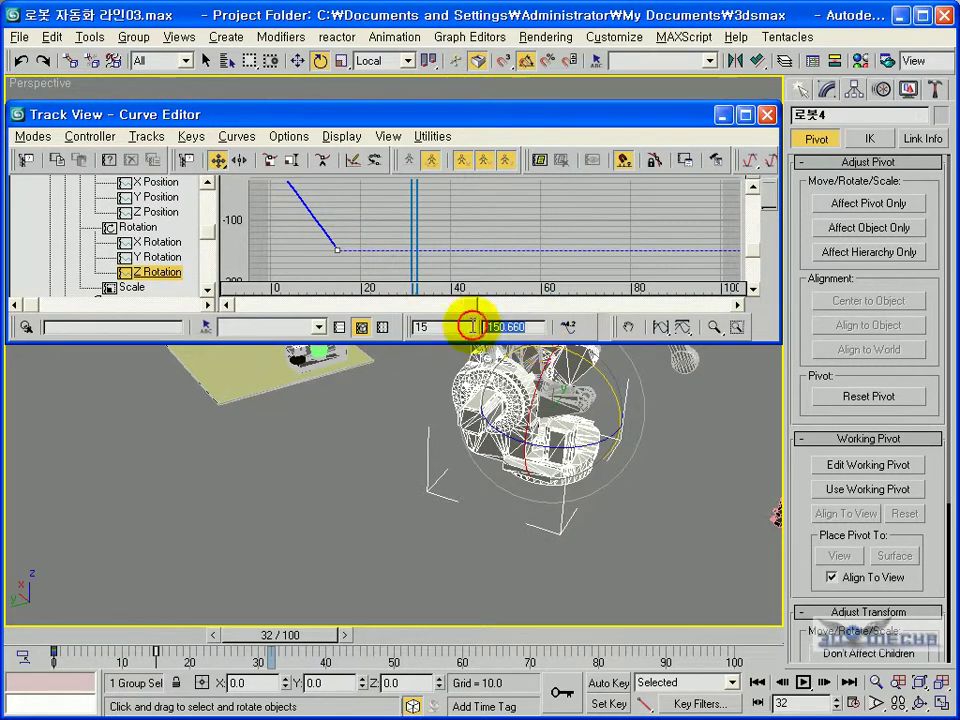
pyautogui.scroll(6, 340, 410)
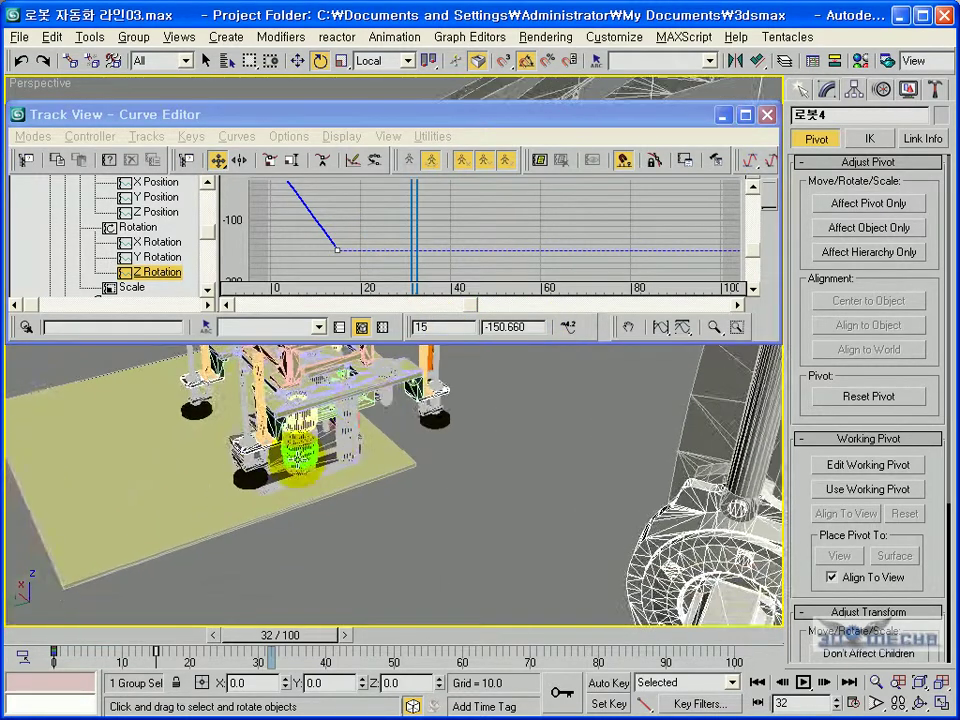
pyautogui.scroll(8, 300, 450)
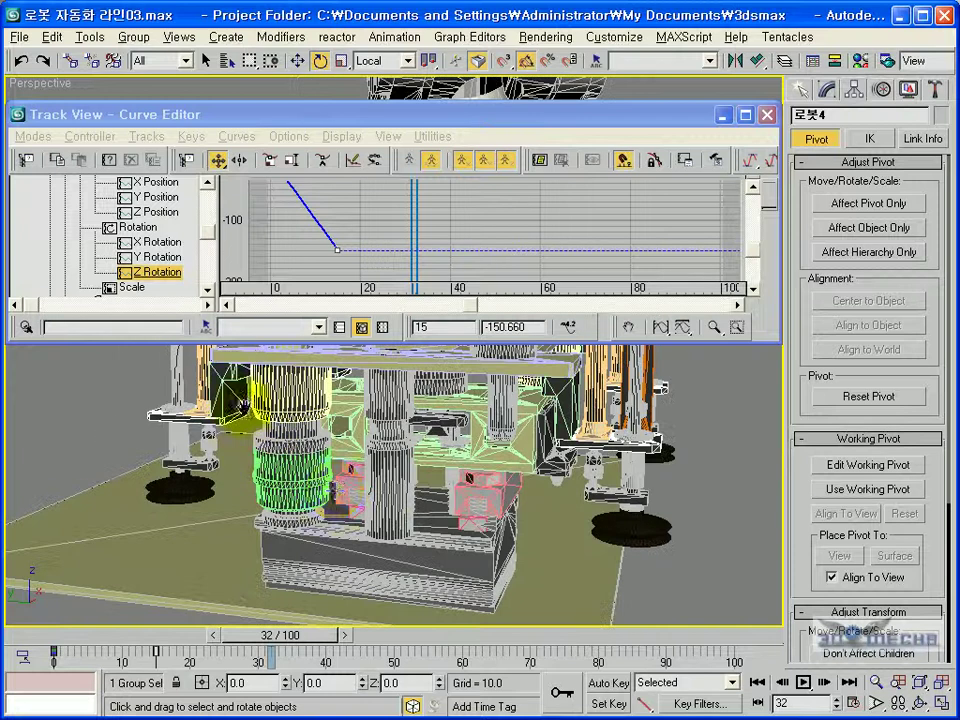
pyautogui.scroll(5, 247, 407)
pyautogui.scroll(-6, 354, 420)
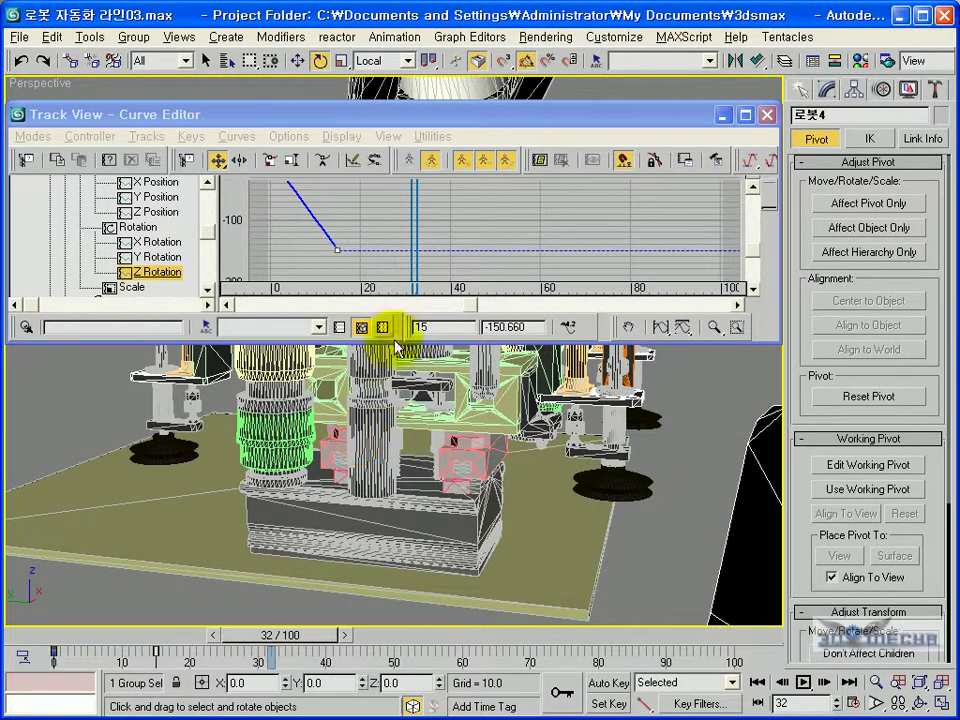
# - Try 145 and then -145 as the value of the base's Z Rotation key at frame 15
pyautogui.moveTo(536, 326); pyautogui.dragTo(445, 330)
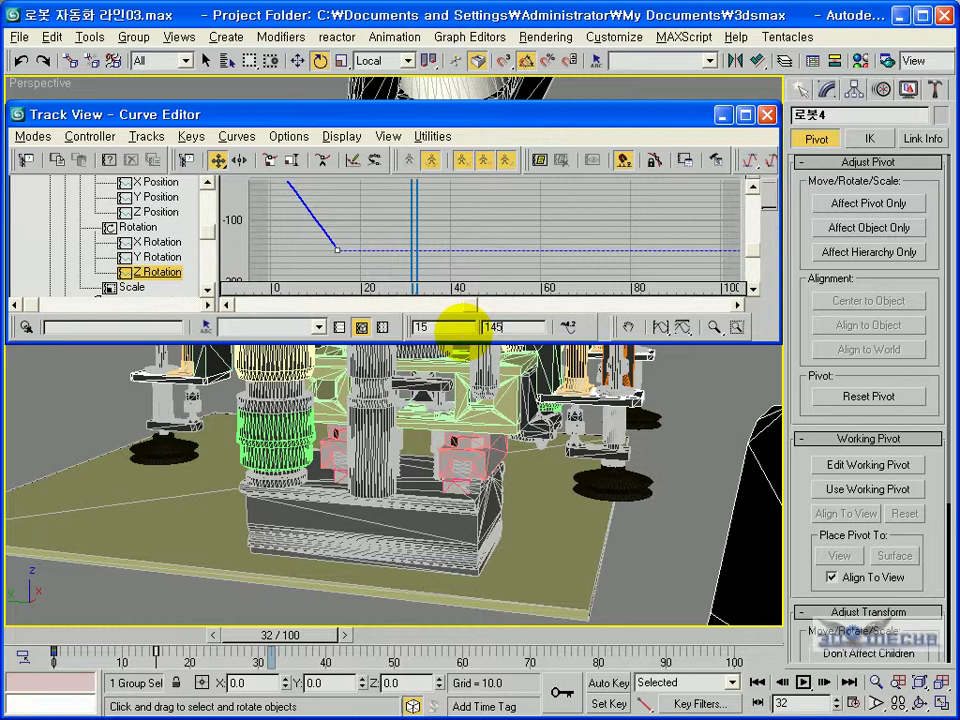
pyautogui.write('145')
pyautogui.press('Return')
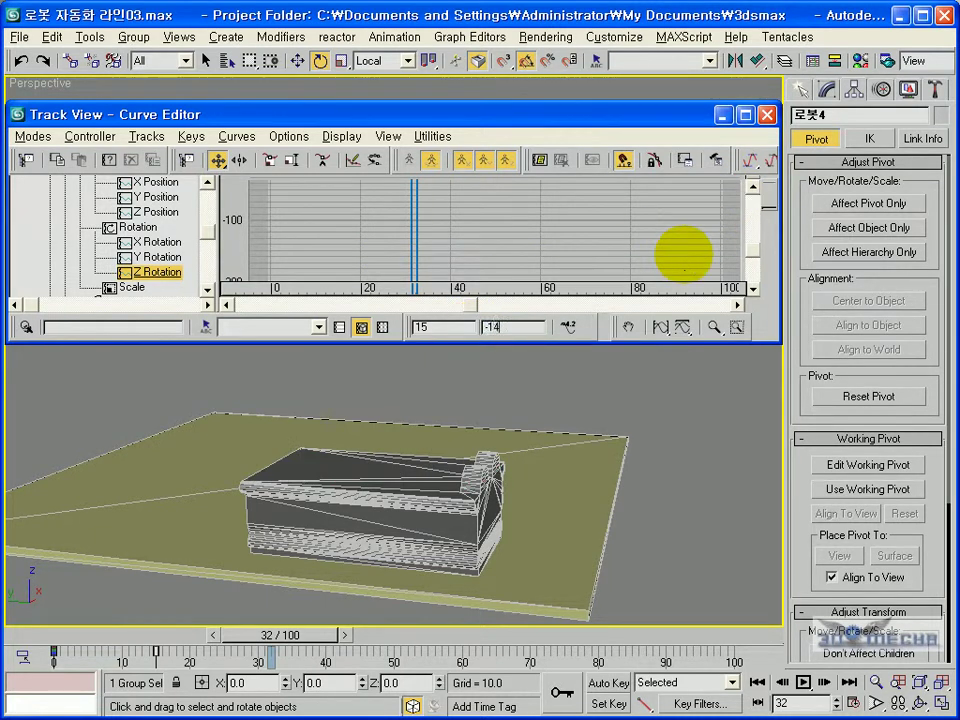
pyautogui.write('-145')
pyautogui.press('Return')
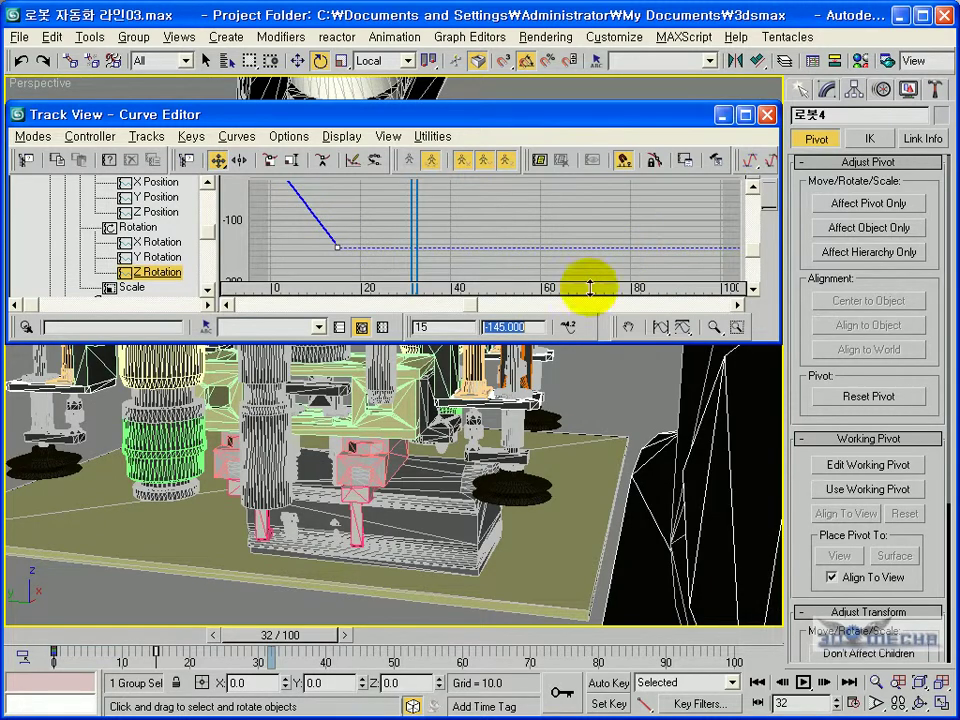
# - Refine the base's Z Rotation key at frame 15, trying -147 and settling on -148.5
pyautogui.write('-147')
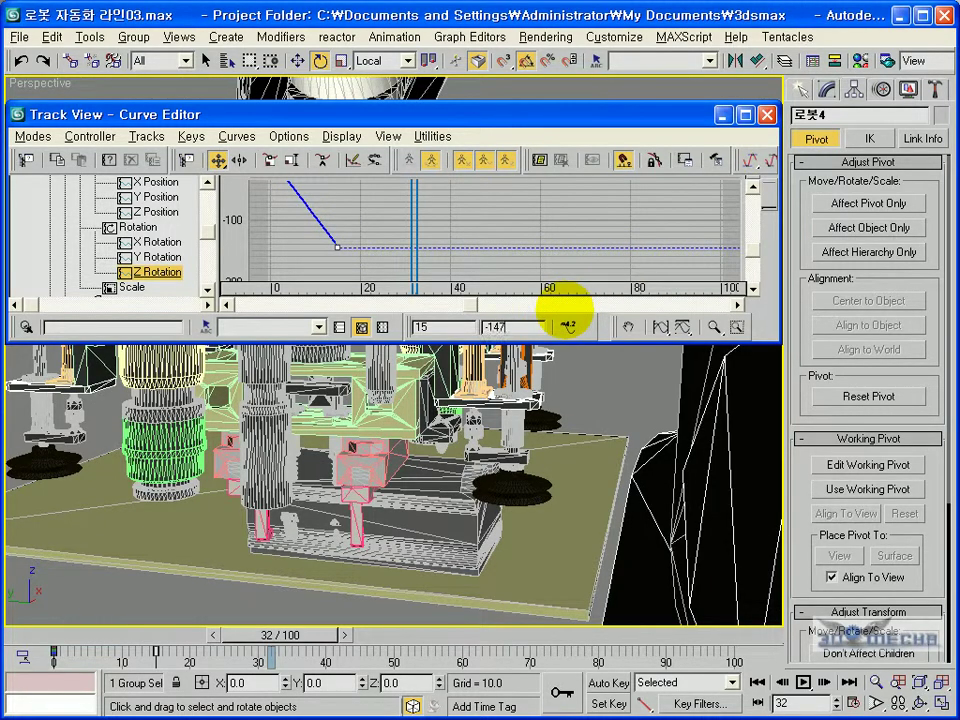
pyautogui.press('Return')
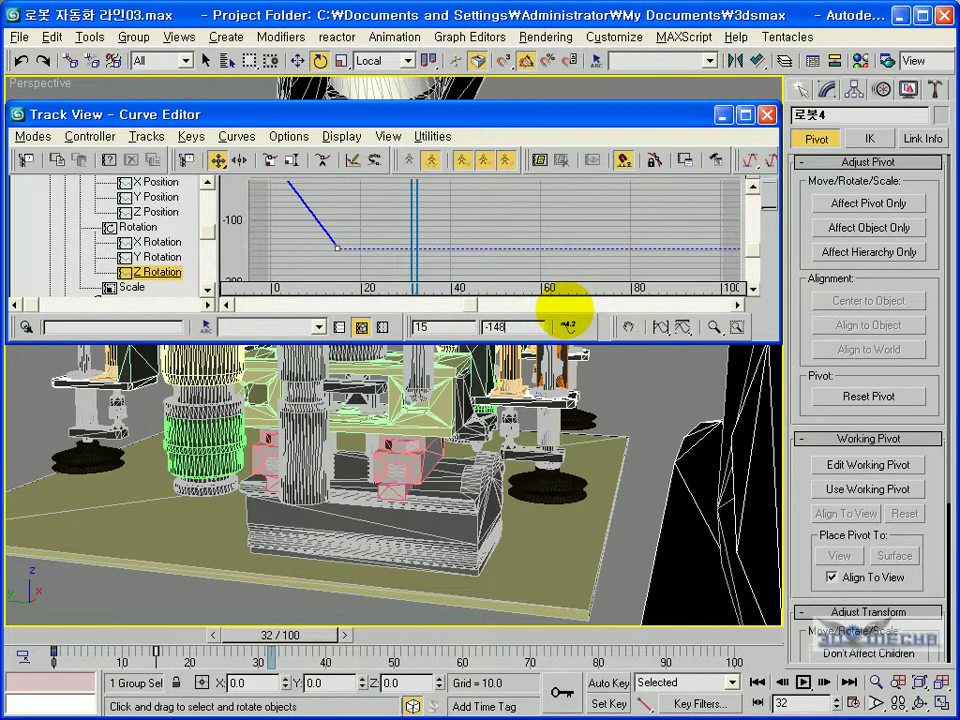
pyautogui.write('-148.5')
pyautogui.press('Return')
# - Select the upper arm 로봇2, isolate its Y Rotation curve and select the key at frame 30
pyautogui.moveTo(420, 490); pyautogui.dragTo(443, 540, button='middle')
pyautogui.scroll(-3, 450, 439)
pyautogui.keyDown('alt'); pyautogui.moveTo(450, 439); pyautogui.dragTo(372, 490, button='middle'); pyautogui.keyUp('alt')
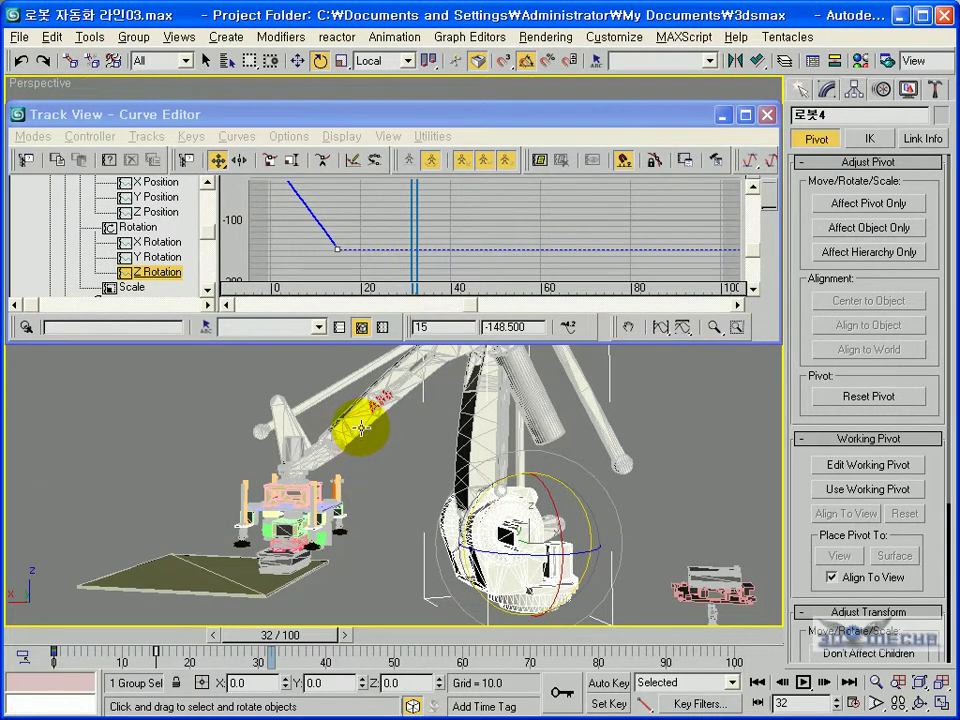
pyautogui.click(364, 434)
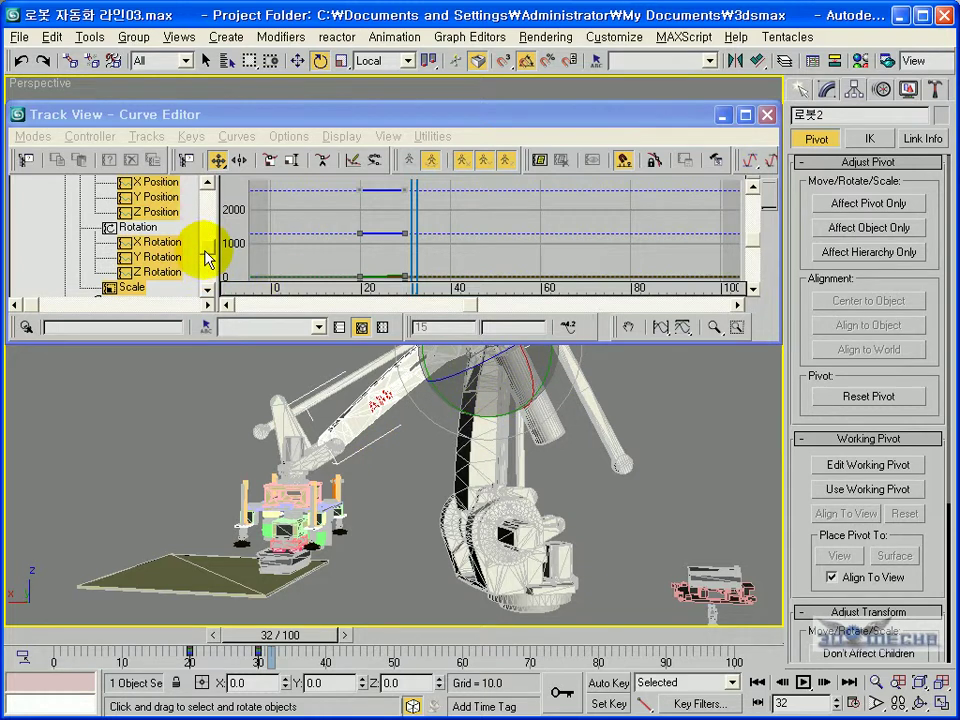
pyautogui.click(163, 242)
pyautogui.click(160, 257)
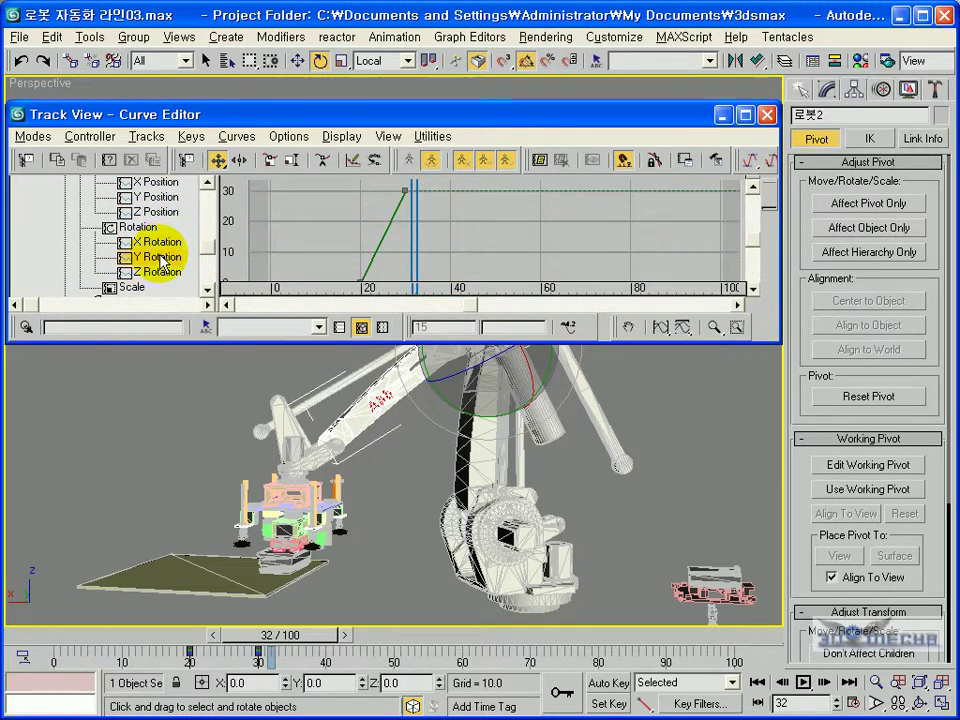
pyautogui.scroll(6, 360, 488)
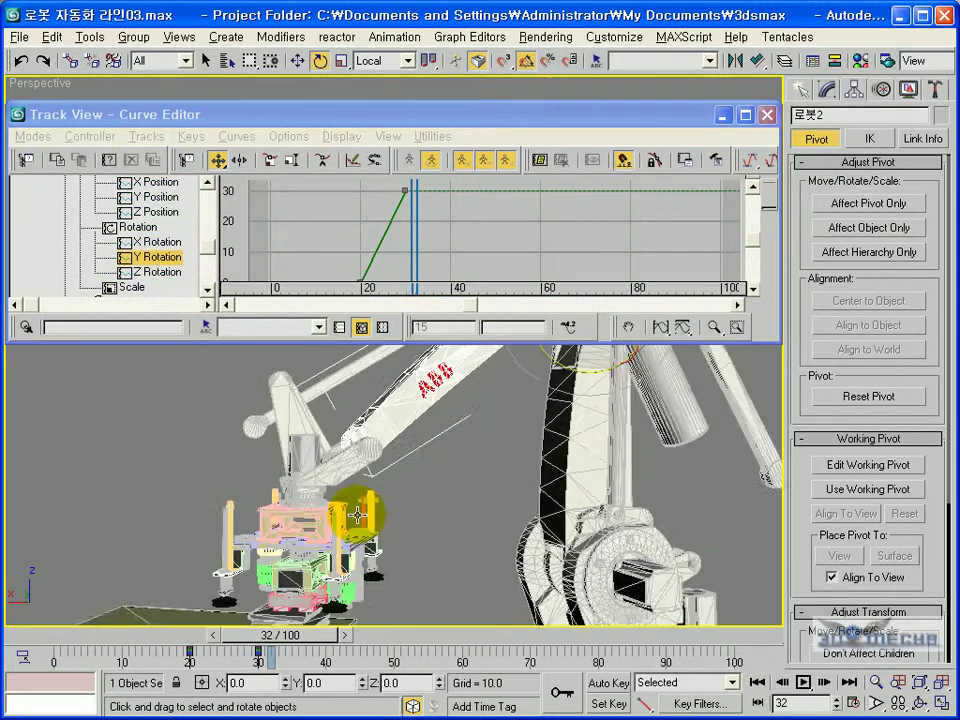
pyautogui.scroll(6, 390, 478)
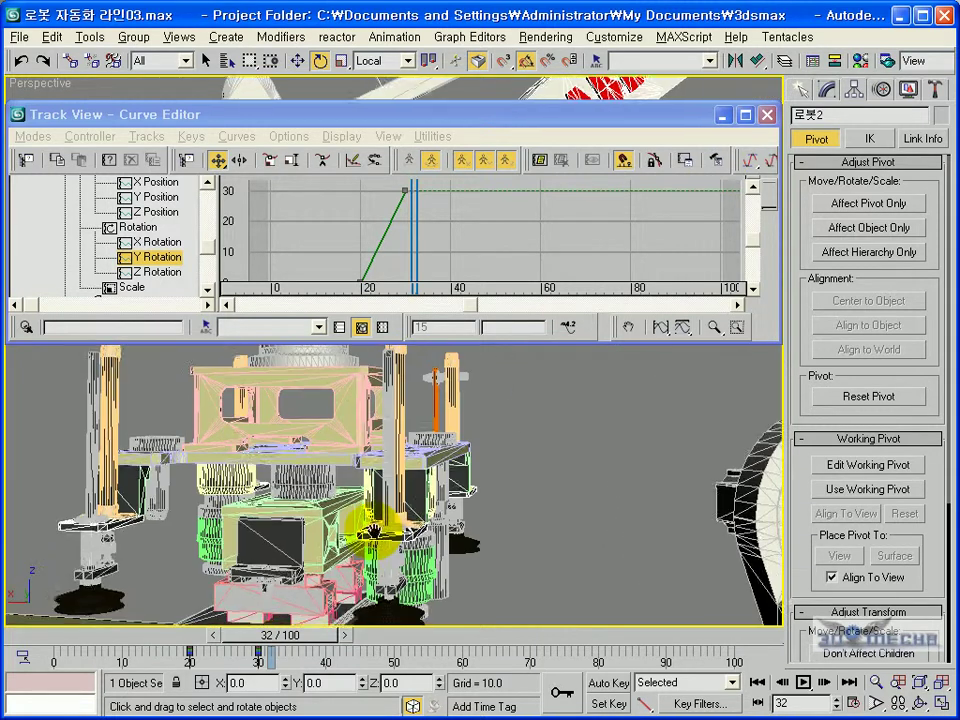
pyautogui.moveTo(372, 428); pyautogui.dragTo(372, 490, button='middle')
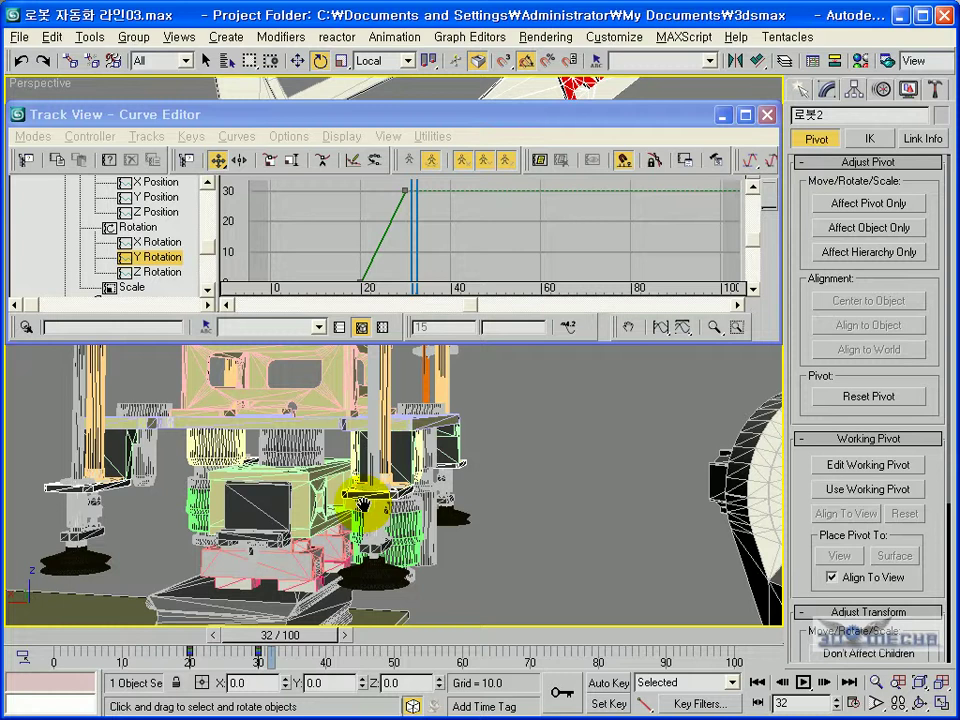
pyautogui.click(405, 192)
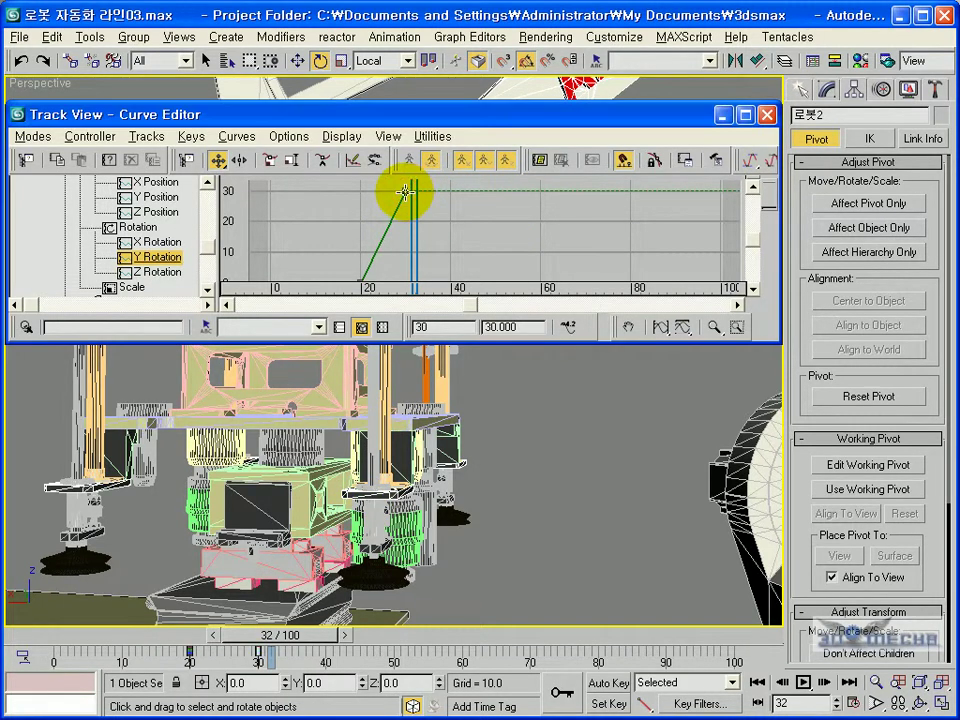
# - Try different values, including 28 and 29, for the upper arm's Y Rotation key at frame 30
pyautogui.doubleClick(525, 326)
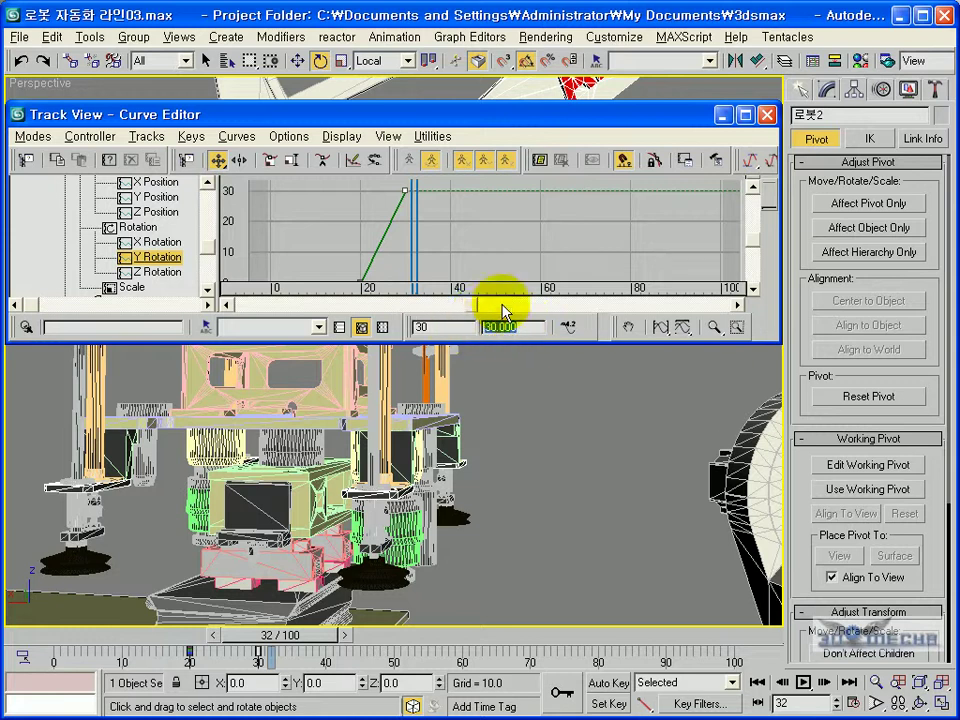
pyautogui.press('Return')
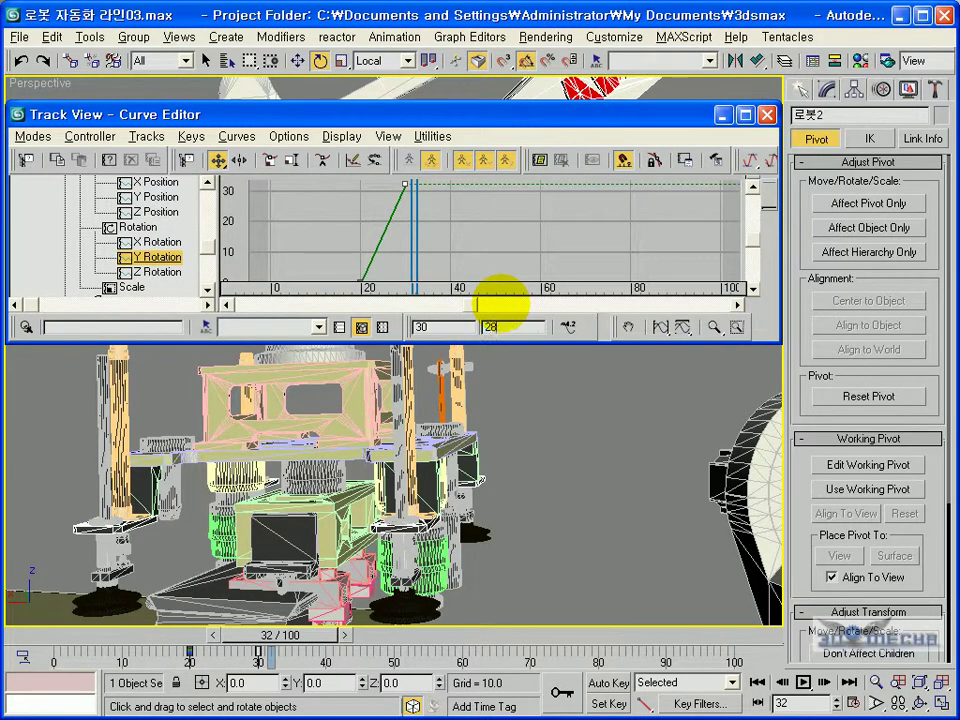
pyautogui.press('Return')
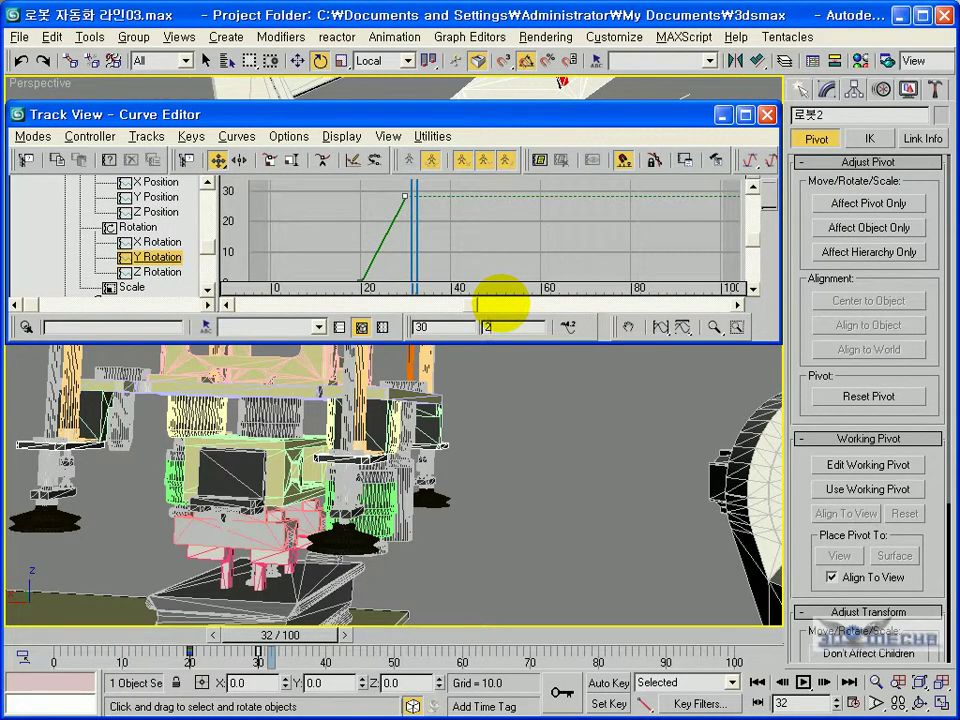
pyautogui.write('29')
pyautogui.press('Return')
# - Compare 30 with 28 for the upper arm's Y Rotation key at frame 30, keeping 28
pyautogui.moveTo(488, 352); pyautogui.dragTo(433, 455, button='middle')
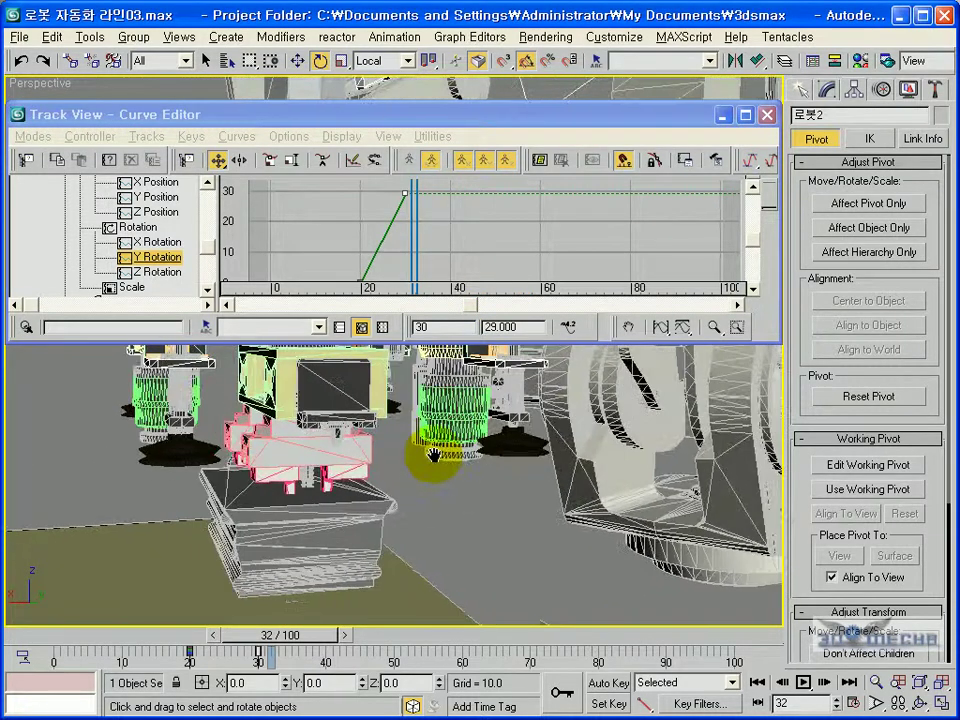
pyautogui.click(493, 326)
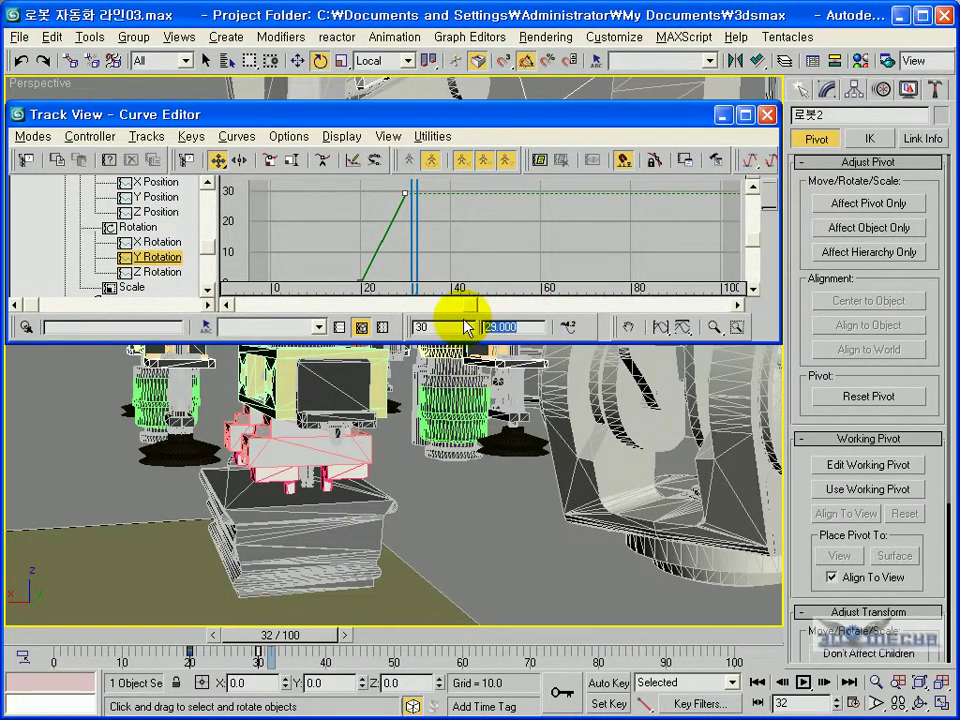
pyautogui.write('30')
pyautogui.press('Return')
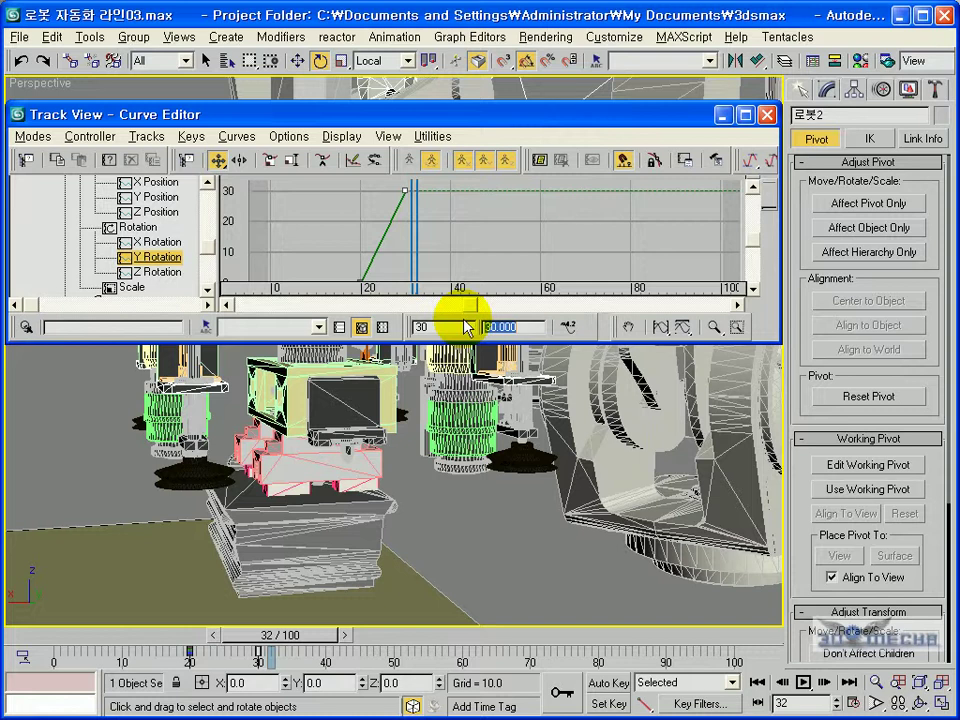
pyautogui.write('28')
pyautogui.press('Return')
# - Close the Curve Editor and examine how the gripper group 핑거부 sits over the box in the Left and Perspective views
pyautogui.moveTo(465, 470); pyautogui.dragTo(400, 450, button='middle')
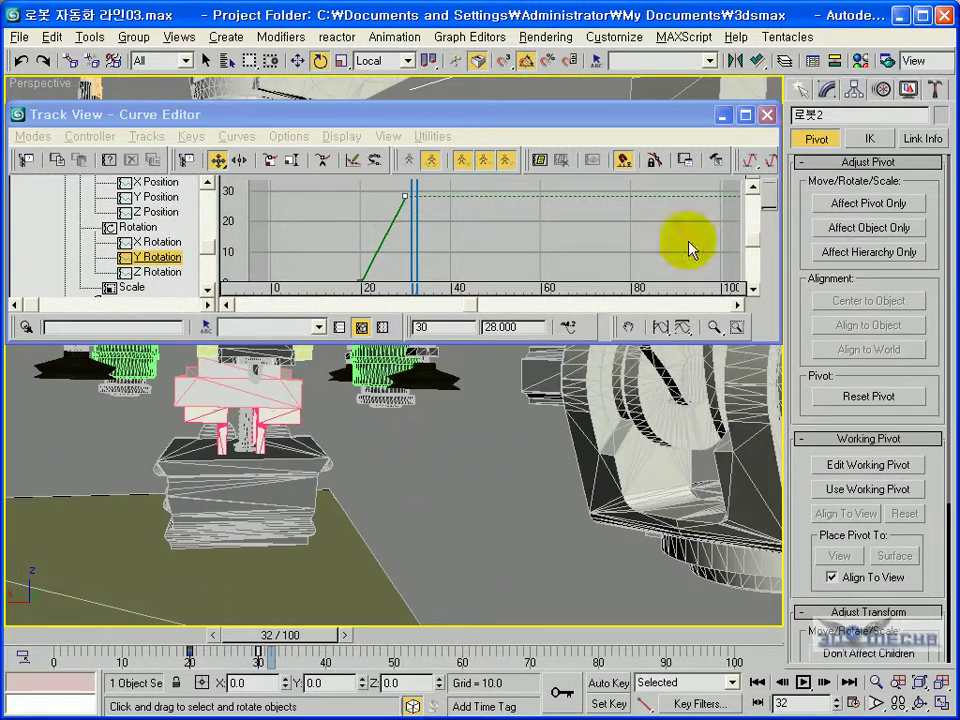
pyautogui.click(767, 114)
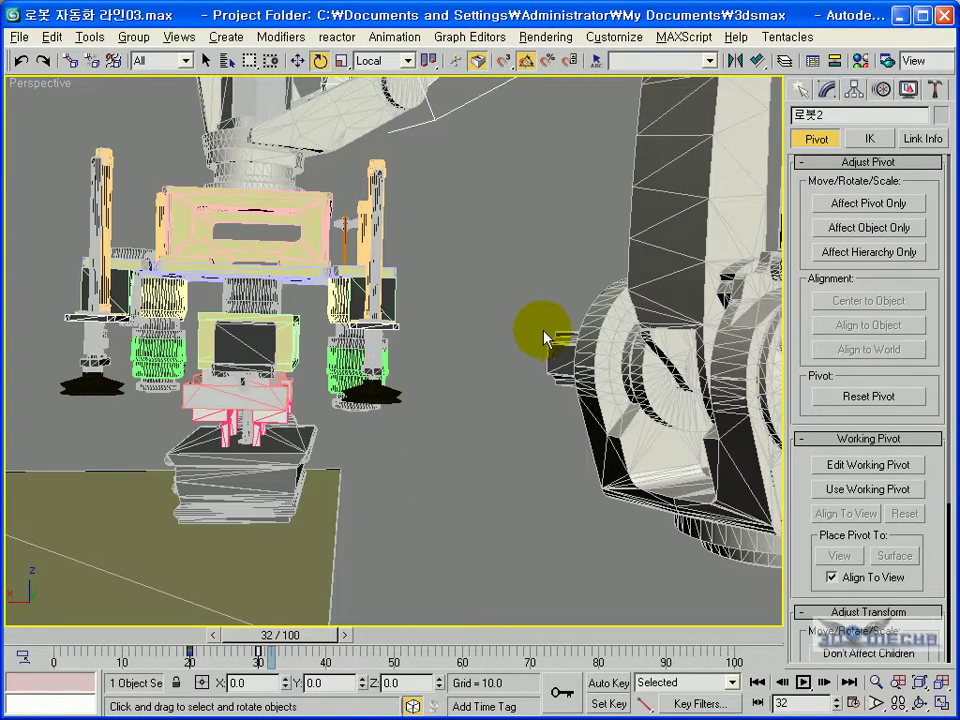
pyautogui.click(238, 229)
pyautogui.hotkey('alt', 'w')
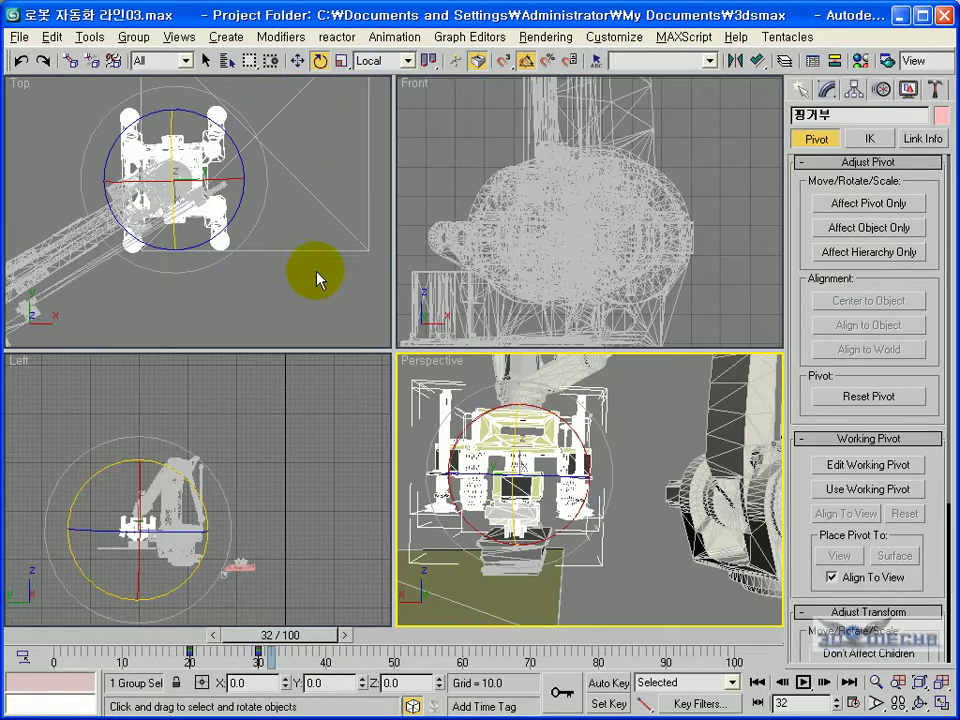
pyautogui.rightClick(246, 478)
pyautogui.hotkey('alt', 'w')
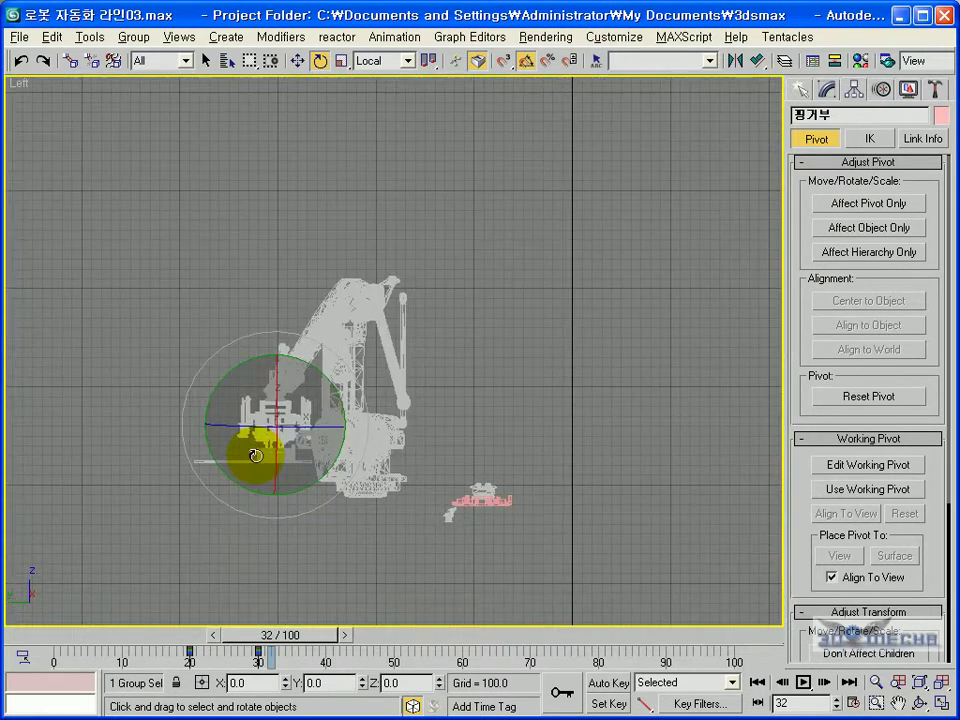
pyautogui.scroll(4, 250, 455)
pyautogui.scroll(-1, 262, 457)
pyautogui.scroll(4, 268, 459)
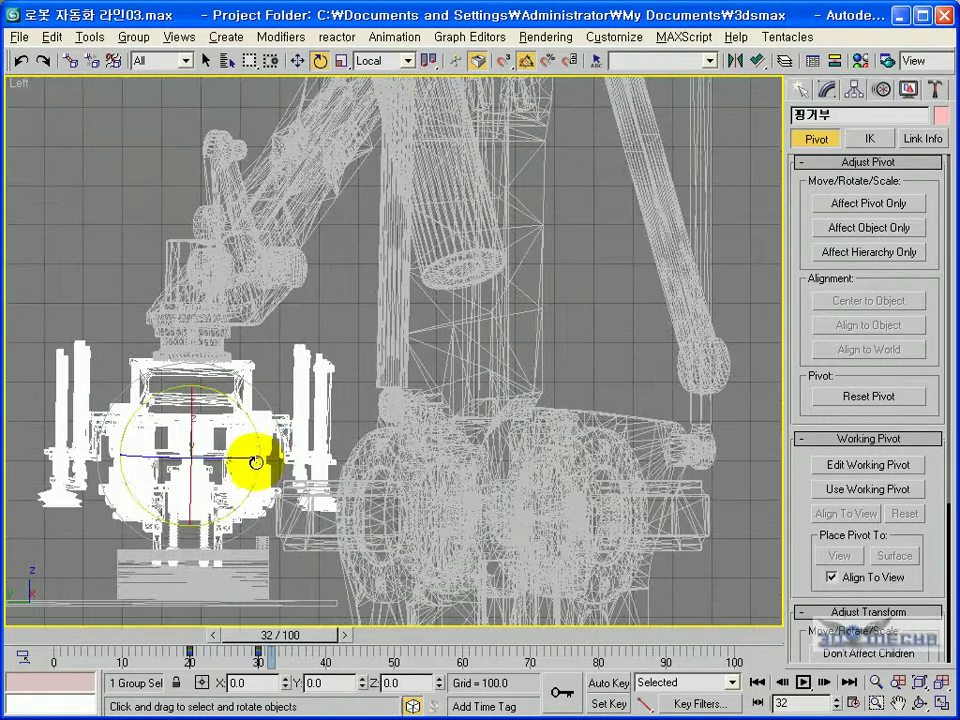
pyautogui.hotkey('alt', 'w')
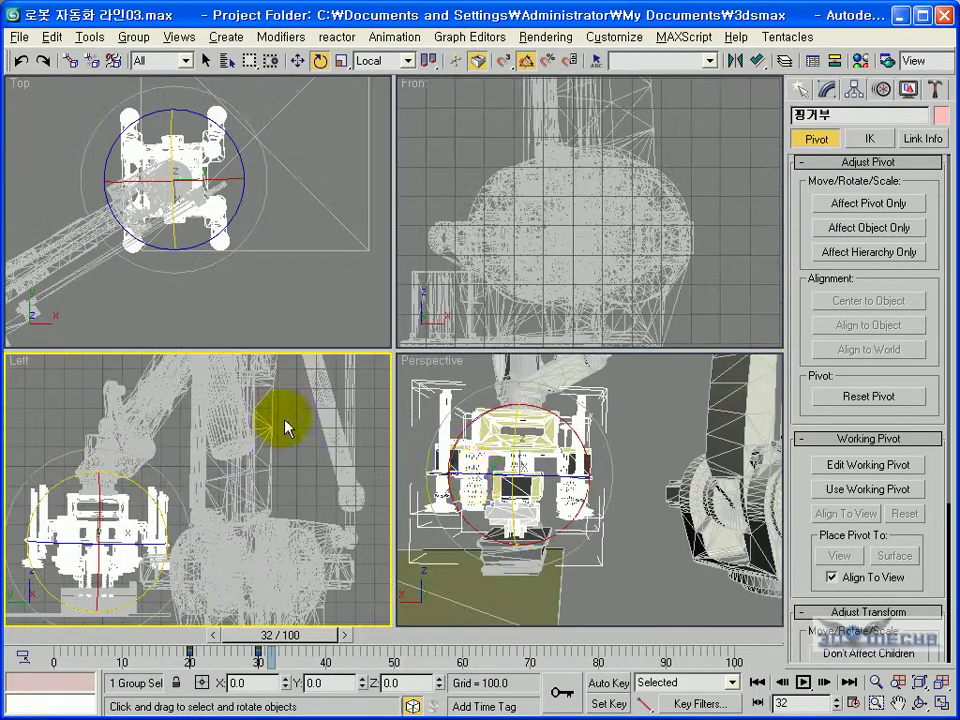
pyautogui.rightClick(489, 459)
pyautogui.hotkey('alt', 'w')
pyautogui.keyDown('alt'); pyautogui.moveTo(379, 418); pyautogui.dragTo(422, 456, button='middle'); pyautogui.keyUp('alt')
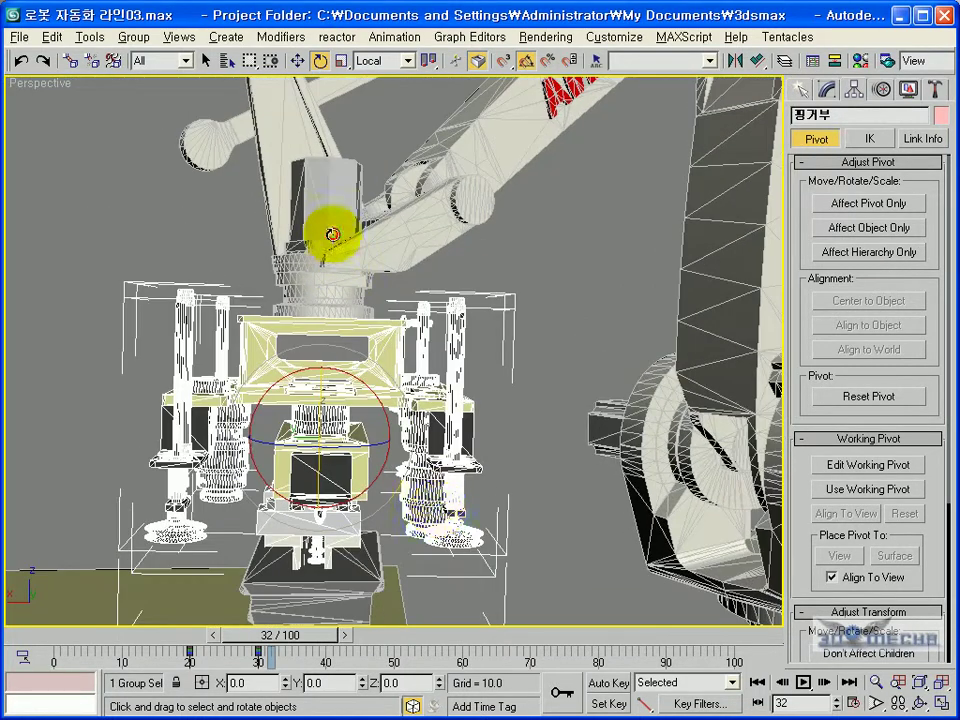
# - Select the wrist group 로봇1 and open its animation curves in the Curve Editor, with the four-viewport layout showing
pyautogui.click(328, 229)
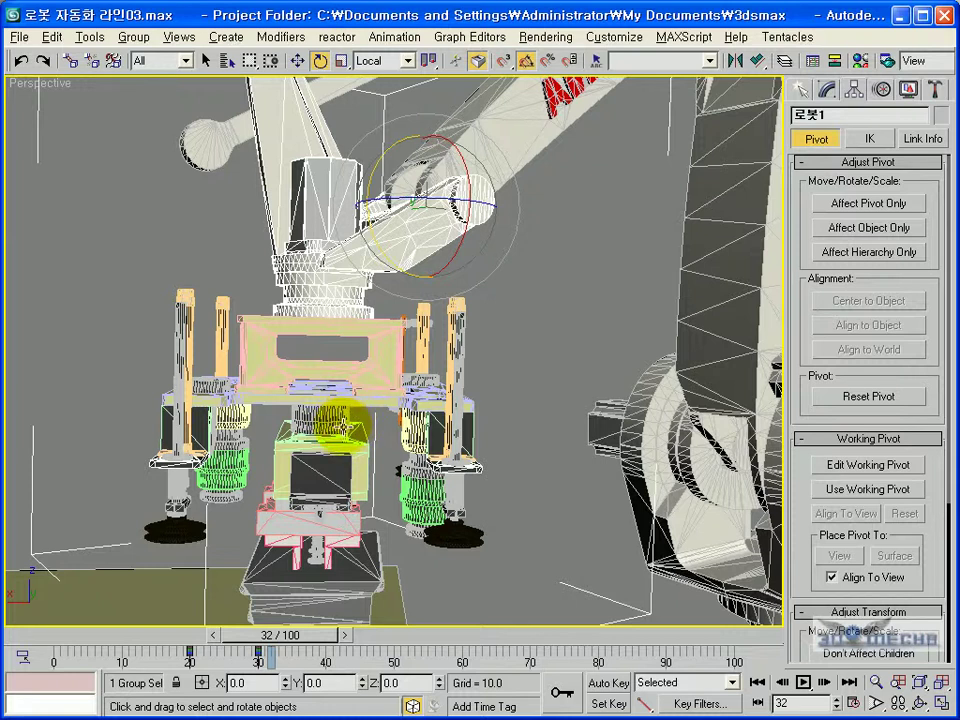
pyautogui.keyDown('alt'); pyautogui.moveTo(345, 425); pyautogui.dragTo(300, 345, button='middle'); pyautogui.keyUp('alt')
pyautogui.hotkey('alt', 'w')
pyautogui.moveTo(225, 476); pyautogui.dragTo(295, 462, button='middle')
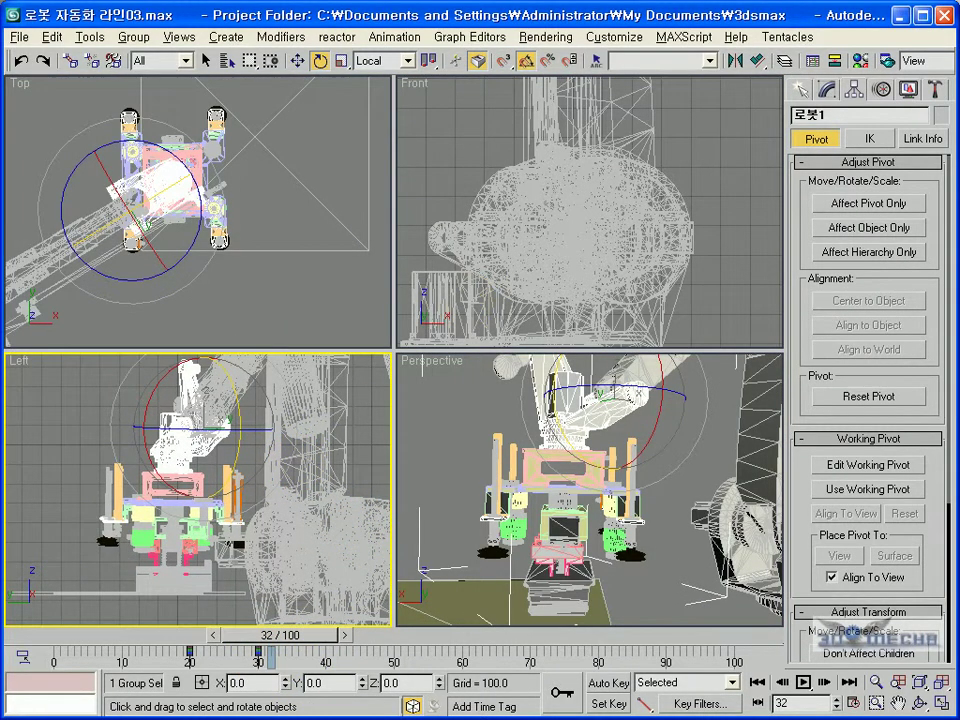
pyautogui.click(470, 36)
pyautogui.click(480, 56)
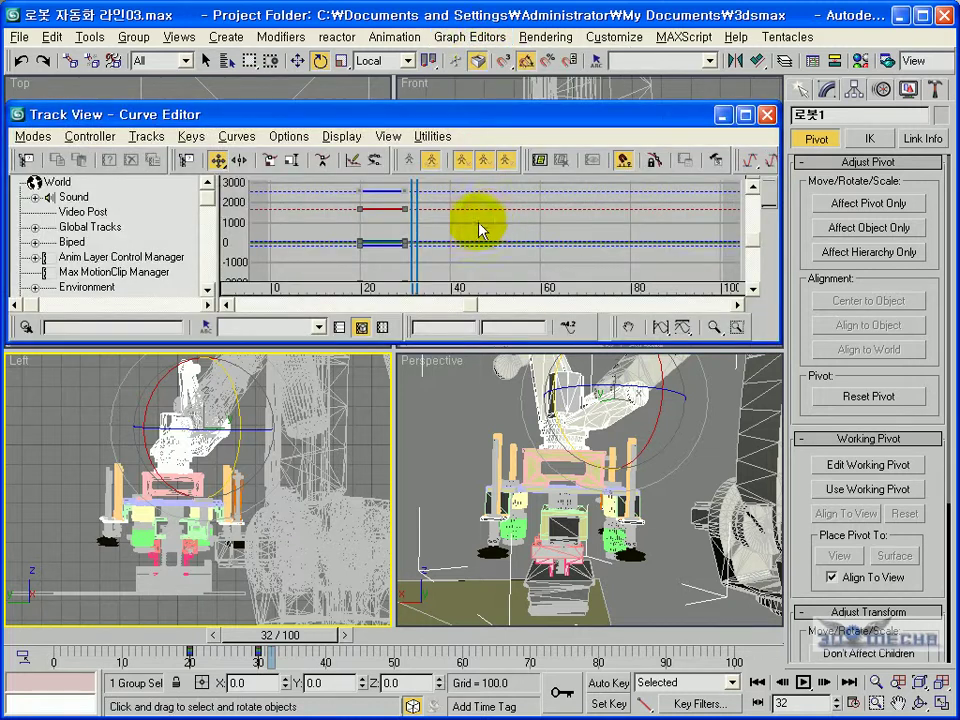
# - Set the wrist group 로봇1's Y Rotation key at frame 30 to 28 and close the Curve Editor
pyautogui.scroll(-4, 208, 210)
pyautogui.scroll(-2, 200, 228)
pyautogui.click(165, 243)
pyautogui.click(155, 258)
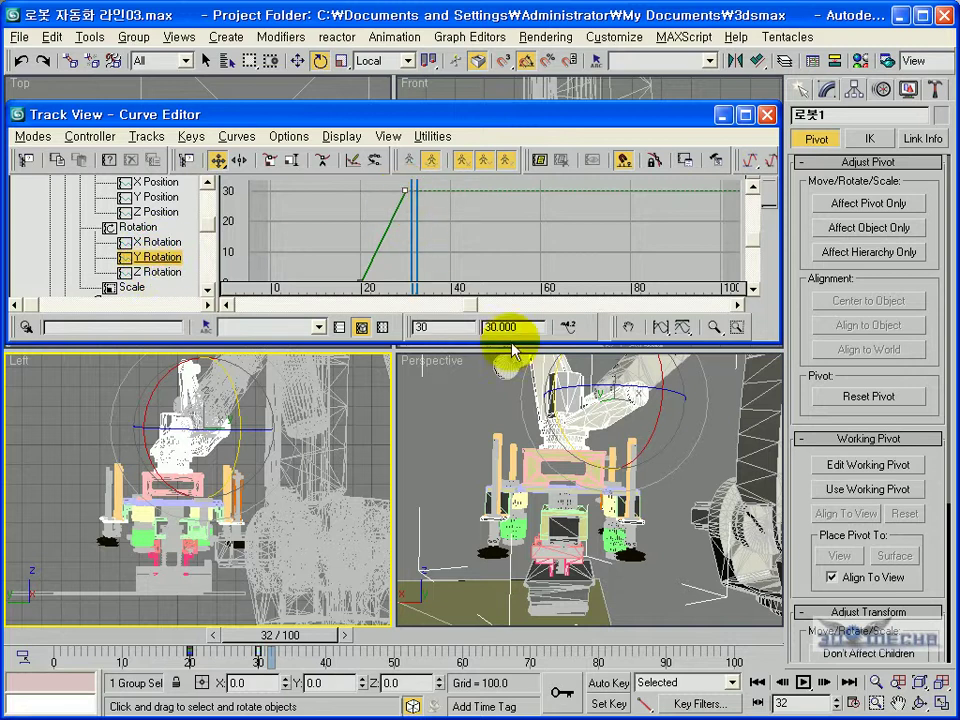
pyautogui.moveTo(520, 327); pyautogui.dragTo(474, 327)
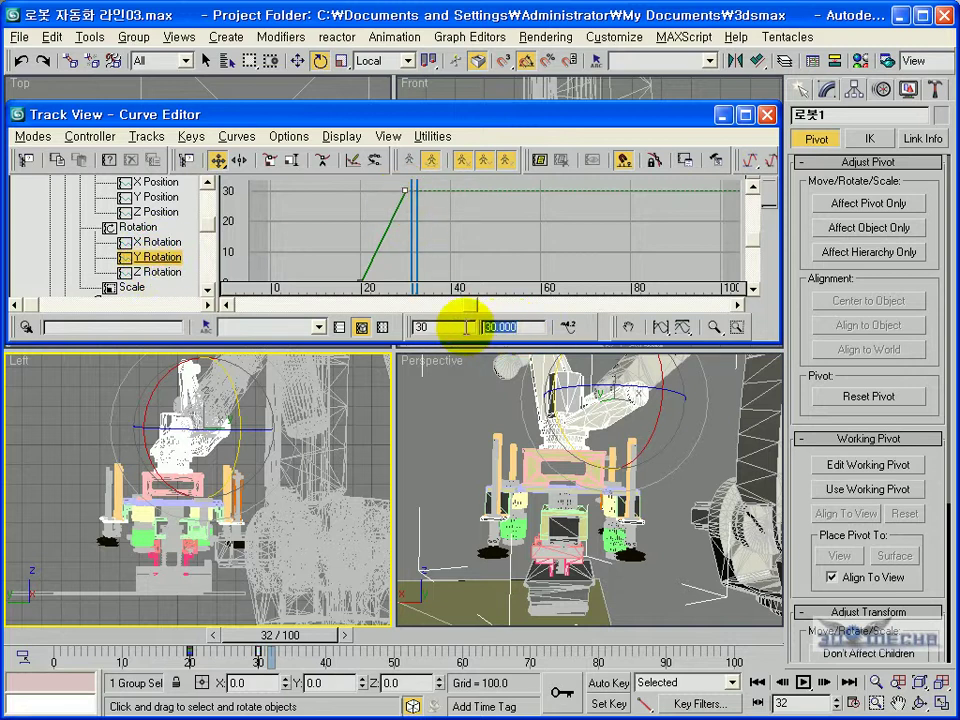
pyautogui.press('Return')
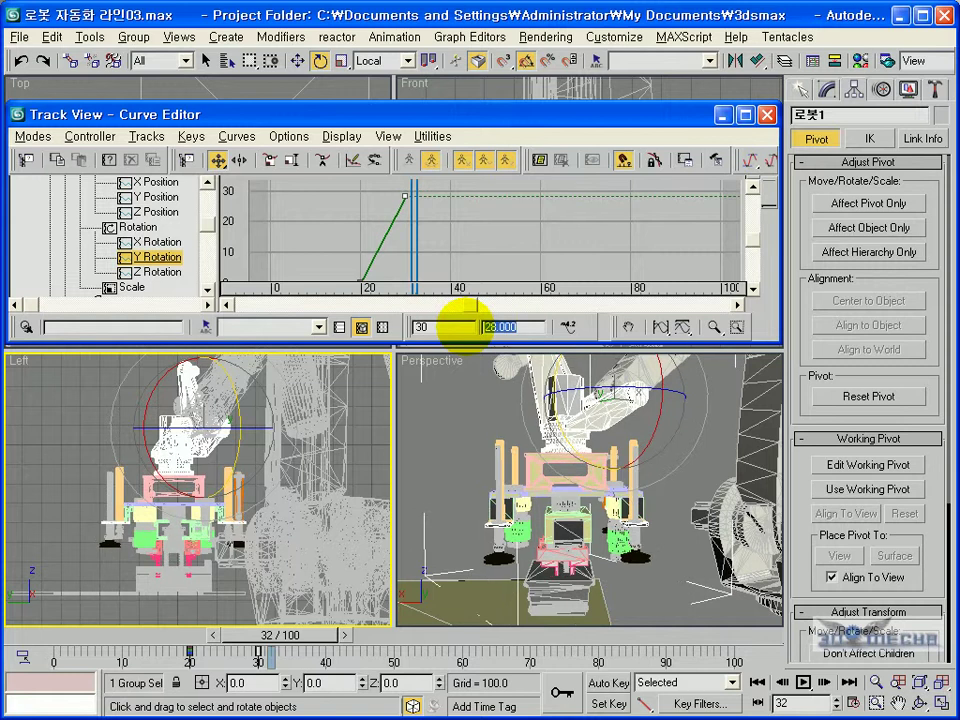
pyautogui.click(766, 114)
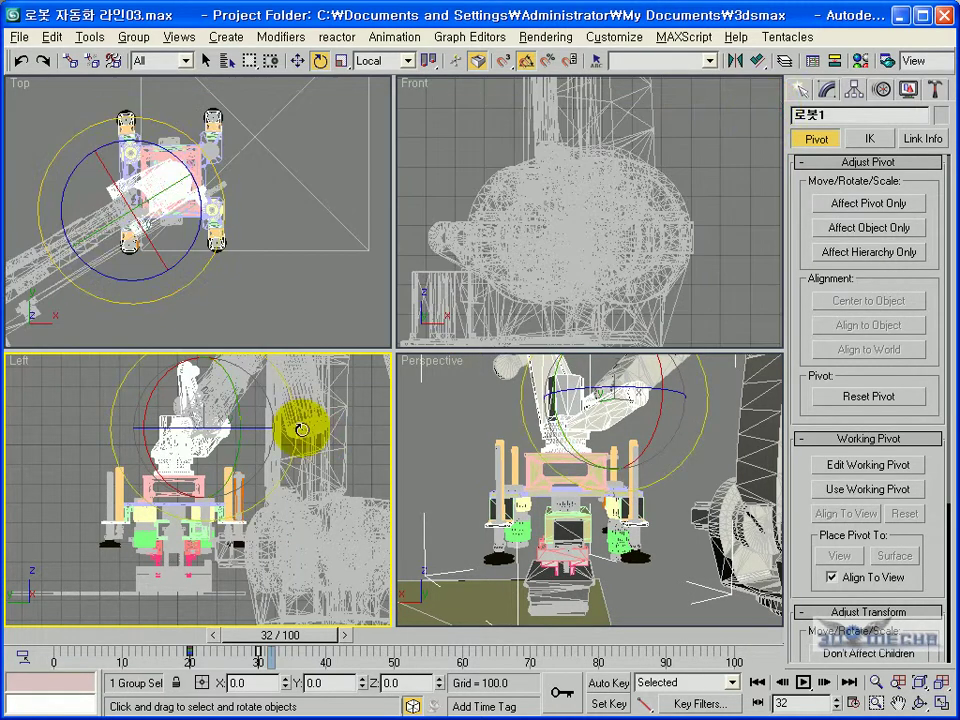
# - Examine how the gripper and its fingers sit over the box in the enlarged Left and Perspective views
pyautogui.hotkey('alt', 'w')
pyautogui.scroll(10, 349, 450)
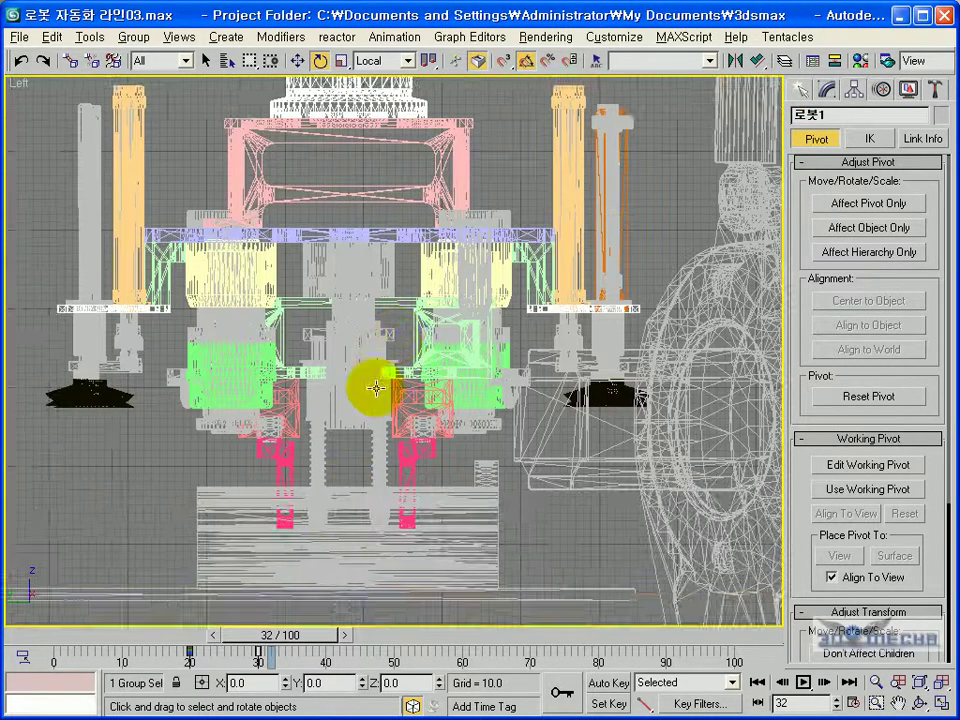
pyautogui.scroll(-6, 377, 541)
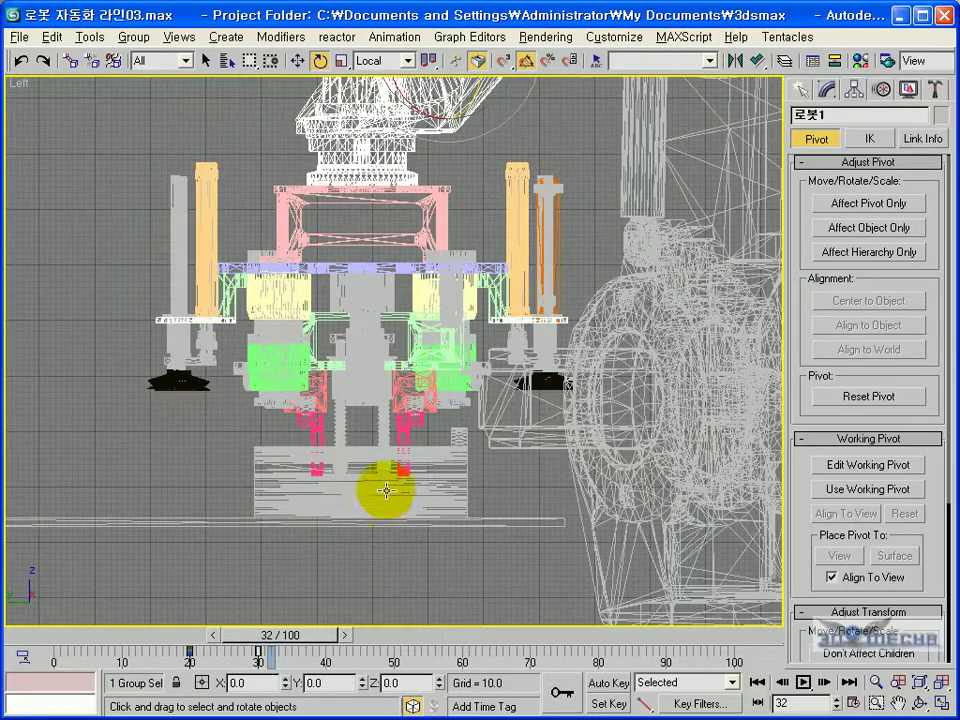
pyautogui.hotkey('alt', 'w')
pyautogui.rightClick(475, 545)
pyautogui.hotkey('alt', 'w')
pyautogui.keyDown('alt'); pyautogui.moveTo(425, 510); pyautogui.dragTo(562, 309, button='middle'); pyautogui.keyUp('alt')
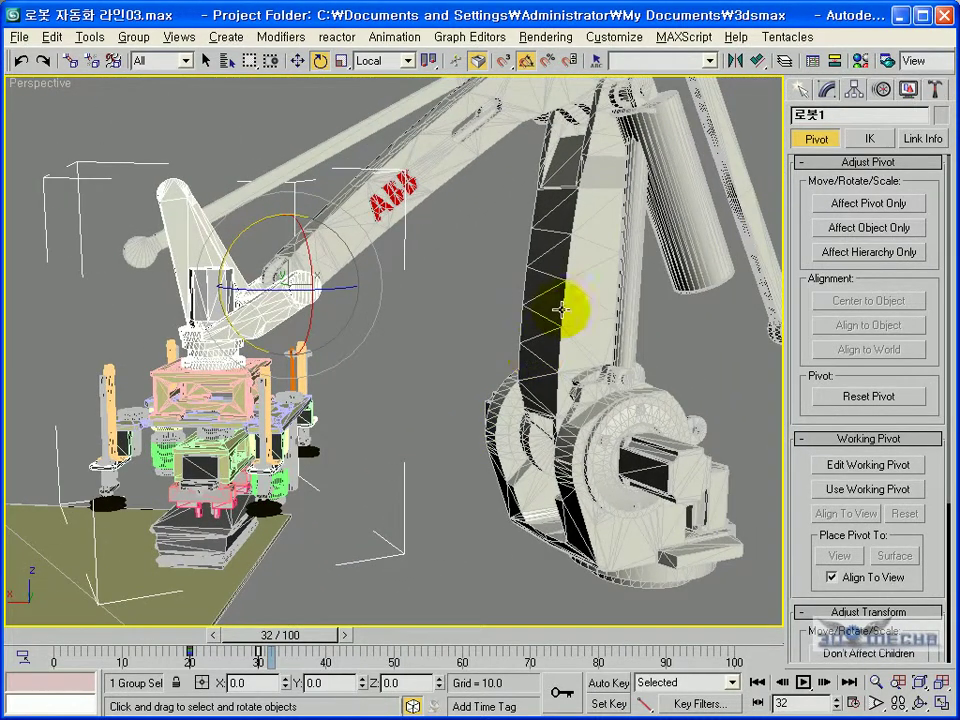
pyautogui.keyDown('alt'); pyautogui.moveTo(316, 395); pyautogui.dragTo(330, 458, button='middle'); pyautogui.keyUp('alt')
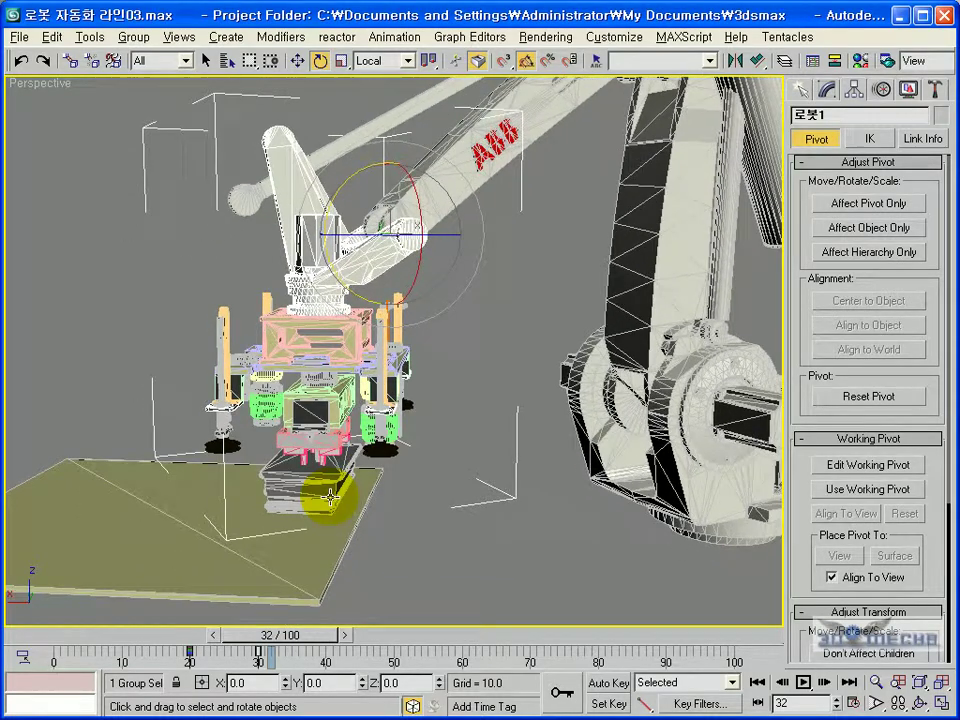
pyautogui.scroll(5, 318, 495)
pyautogui.moveTo(305, 481)
pyautogui.keyDown('alt'); pyautogui.mouseDown(button='middle')
pyautogui.moveTo(310, 490)
pyautogui.moveTo(321, 463)
pyautogui.moveTo(360, 450)
pyautogui.moveTo(350, 466)
pyautogui.mouseUp(button='middle'); pyautogui.keyUp('alt')
pyautogui.scroll(6, 314, 485)
pyautogui.keyDown('alt'); pyautogui.moveTo(321, 514); pyautogui.dragTo(266, 548, button='middle'); pyautogui.keyUp('alt')
# - Go to frame 33 and open the gripper group so its individual fingers can be selected
pyautogui.moveTo(259, 634)
pyautogui.mouseDown()
pyautogui.moveTo(194, 636)
pyautogui.moveTo(266, 642)
pyautogui.mouseUp()
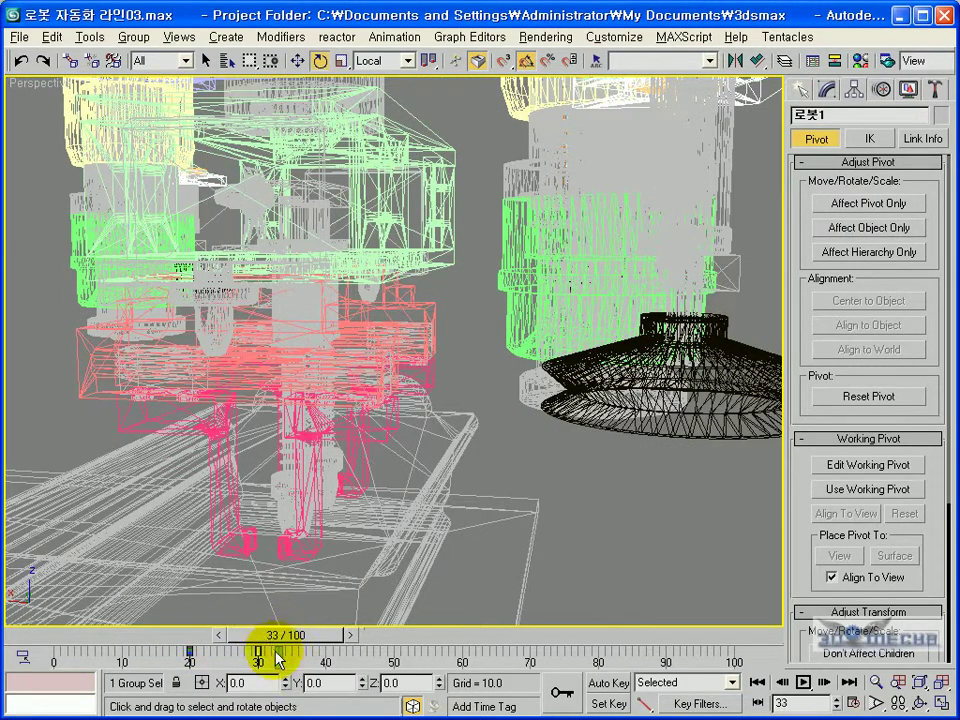
pyautogui.click(442, 472)
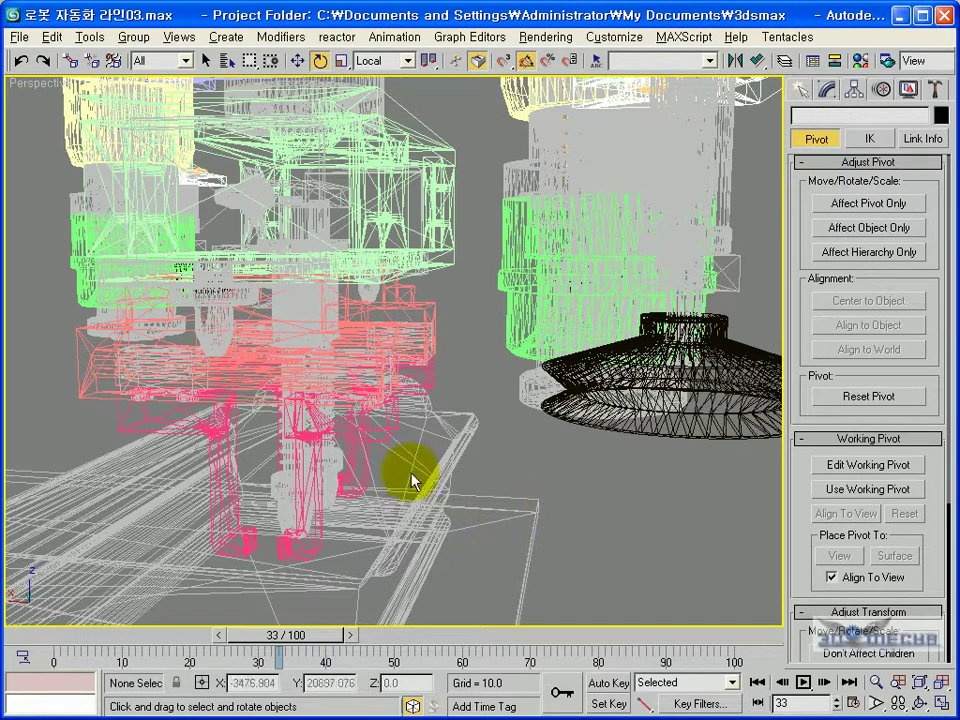
pyautogui.click(315, 478)
pyautogui.click(136, 42)
pyautogui.click(144, 74)
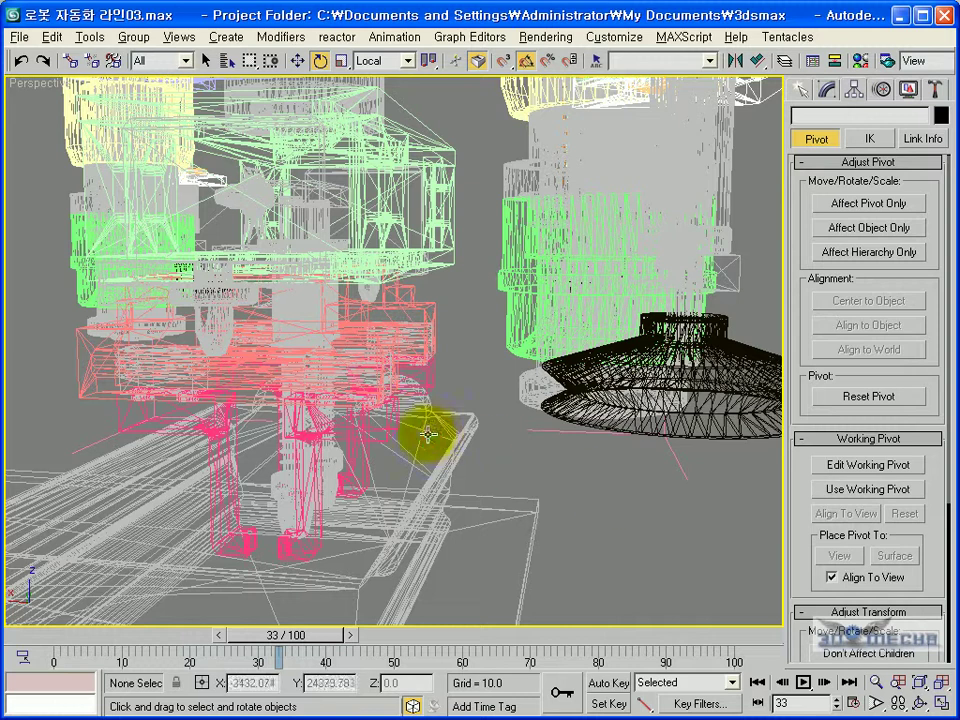
# - Try offsetting both gripper fingers, 핑거1 and 핑거2, together by -10 along world X, and undo the move
pyautogui.click(386, 433)
pyautogui.keyDown('alt'); pyautogui.moveTo(386, 439); pyautogui.dragTo(410, 441, button='middle'); pyautogui.keyUp('alt')
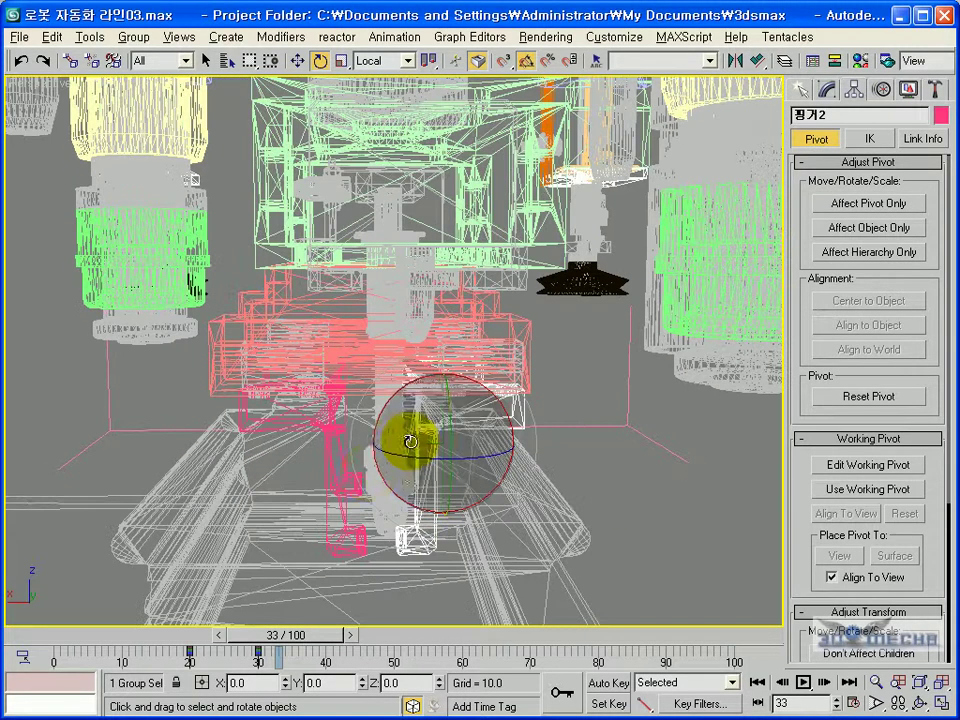
pyautogui.keyDown('ctrl'); pyautogui.click(322, 428); pyautogui.keyUp('ctrl')
pyautogui.moveTo(337, 628); pyautogui.dragTo(316, 640)
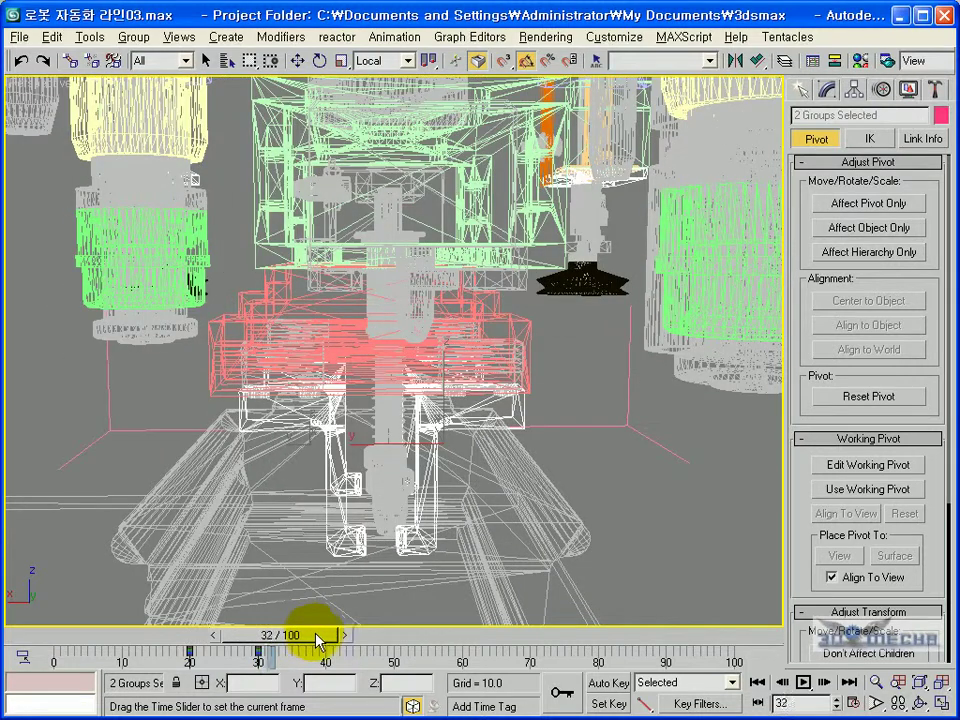
pyautogui.keyDown('alt'); pyautogui.moveTo(439, 521); pyautogui.dragTo(424, 531, button='middle'); pyautogui.keyUp('alt')
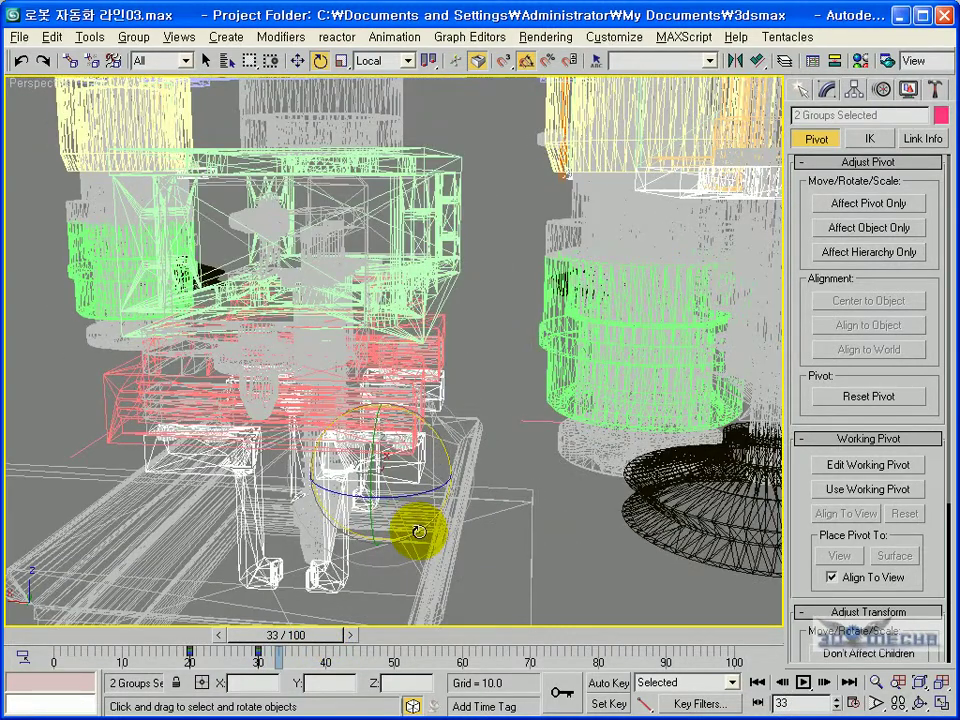
pyautogui.moveTo(476, 499)
pyautogui.keyDown('alt'); pyautogui.mouseDown(button='middle')
pyautogui.moveTo(514, 482)
pyautogui.moveTo(474, 496)
pyautogui.mouseUp(button='middle'); pyautogui.keyUp('alt')
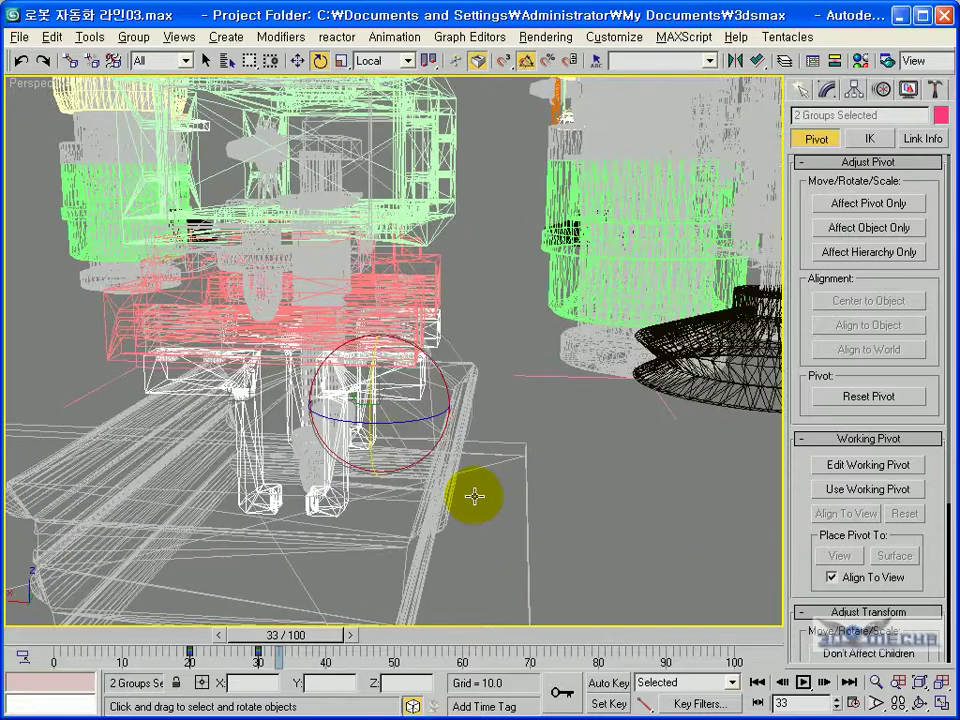
pyautogui.click(297, 60)
pyautogui.keyDown('alt'); pyautogui.moveTo(354, 332); pyautogui.dragTo(370, 379, button='middle'); pyautogui.keyUp('alt')
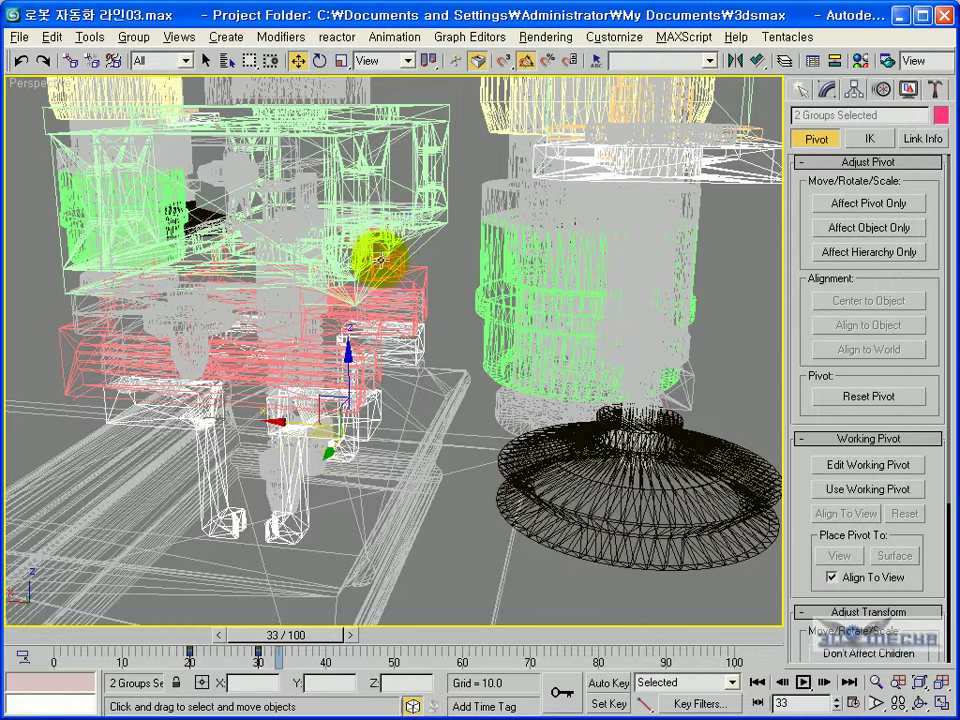
pyautogui.rightClick(299, 60)
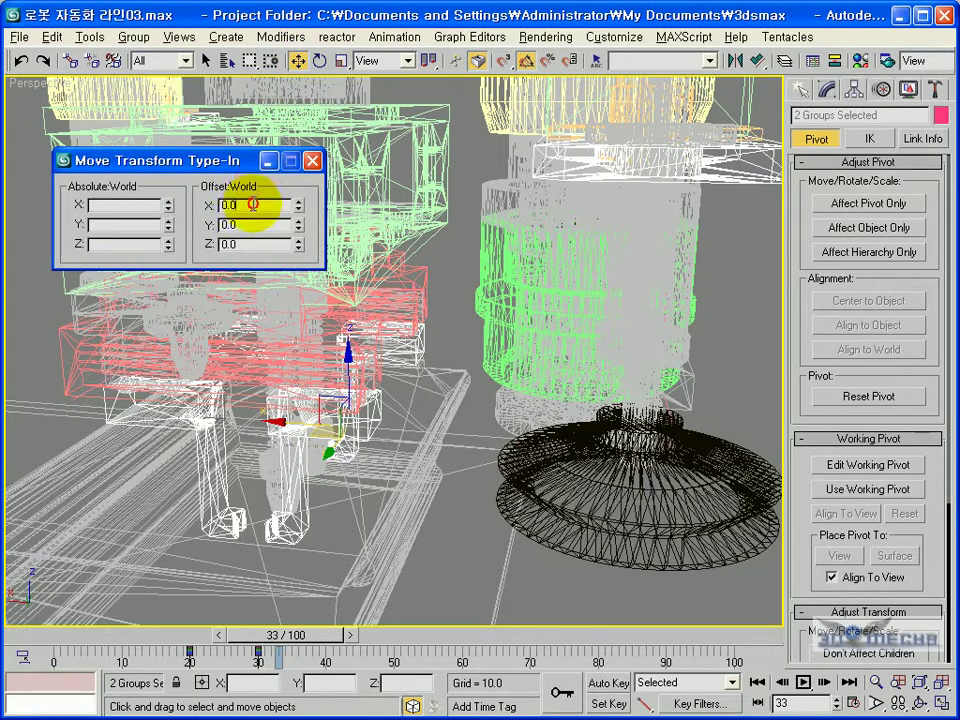
pyautogui.write('-10')
pyautogui.press('Return')
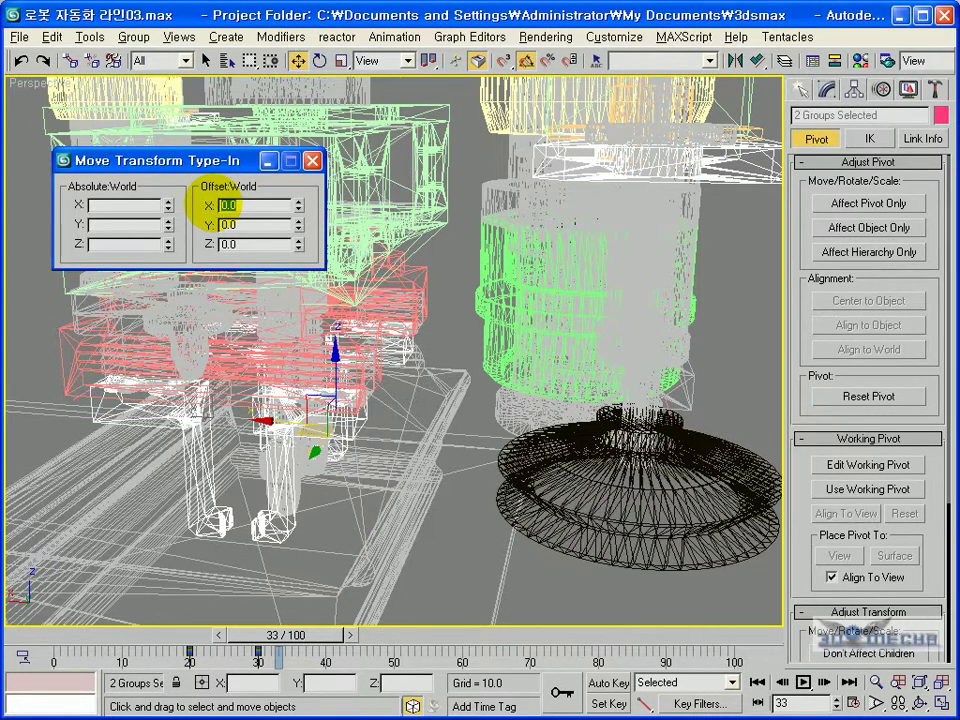
pyautogui.click(313, 160)
pyautogui.hotkey('ctrl', 'z')
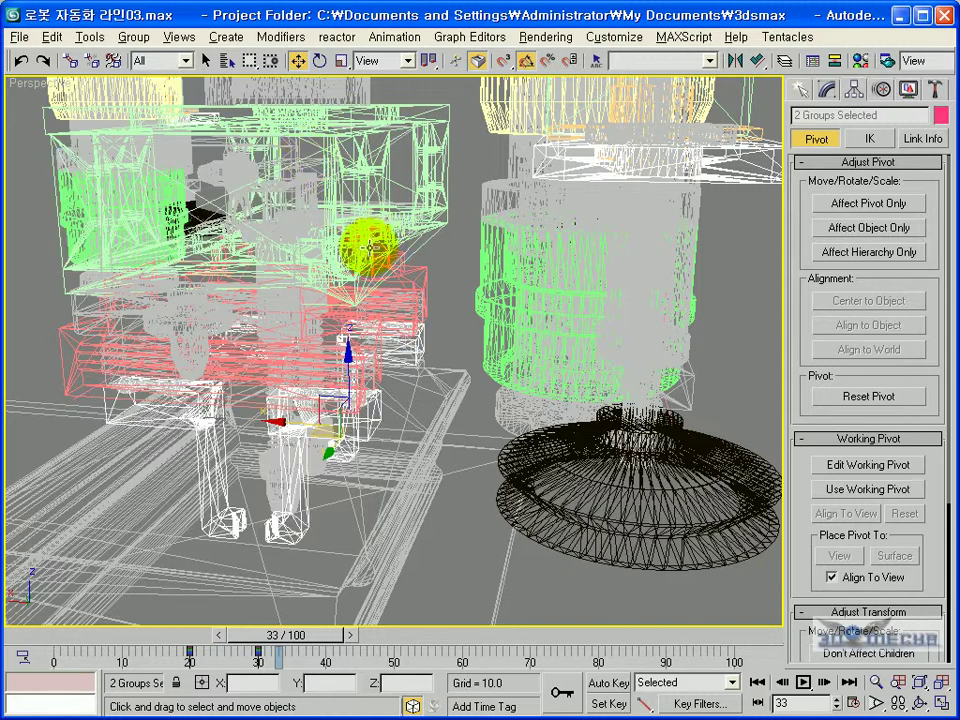
# - Open the gripper finger 핑거2 outward by offsetting it -20 along world X at frame 33
pyautogui.click(369, 422)
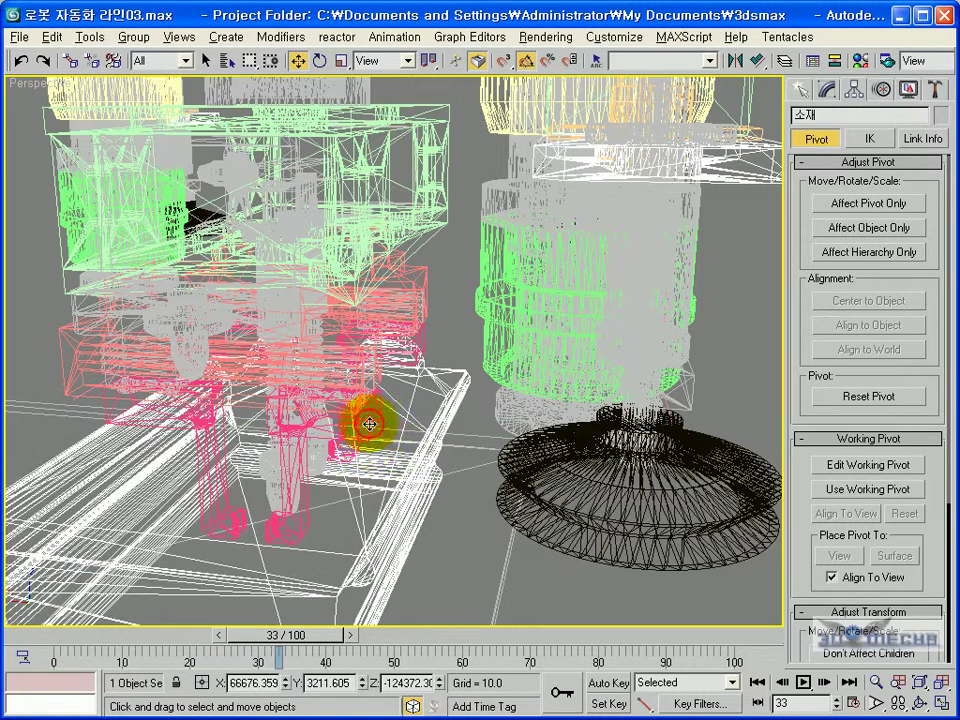
pyautogui.click(425, 350)
pyautogui.scroll(5, 425, 350)
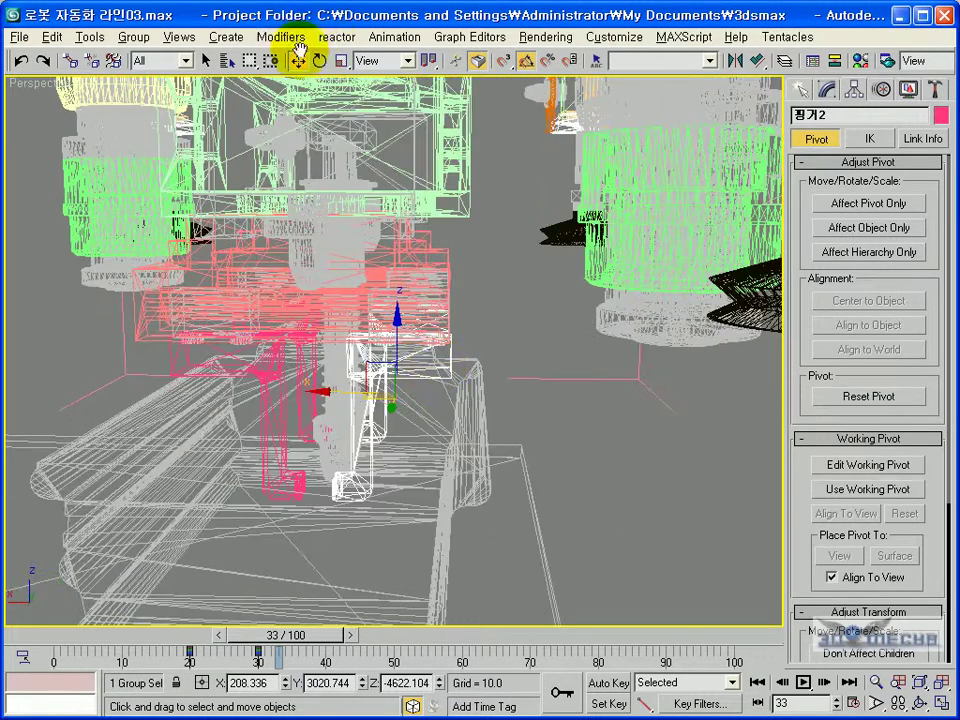
pyautogui.rightClick(297, 60)
pyautogui.click(200, 205)
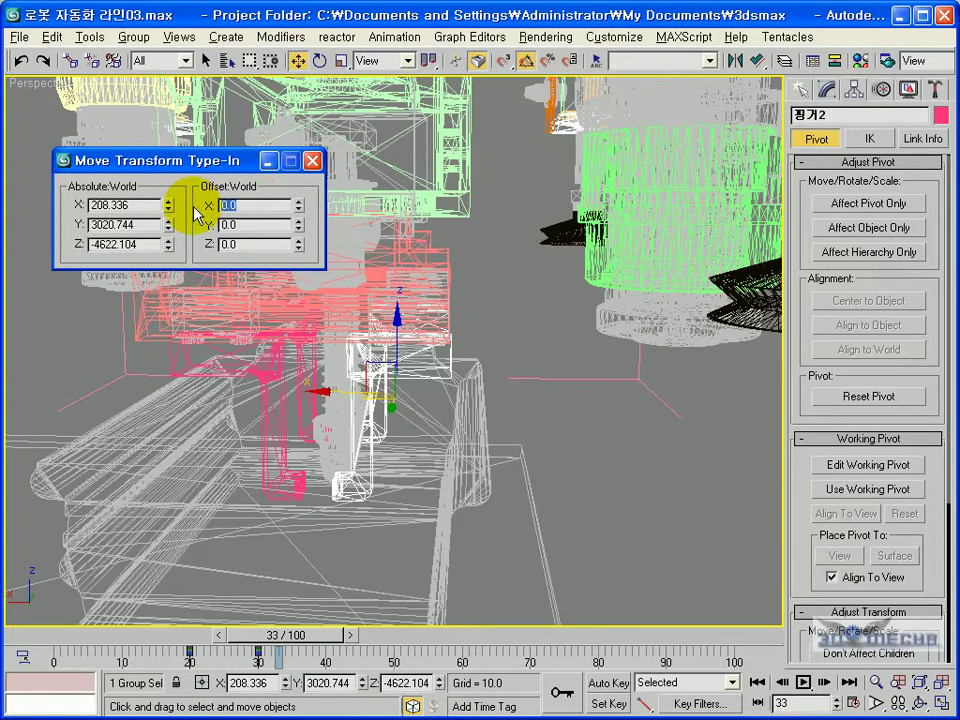
pyautogui.press('Return')
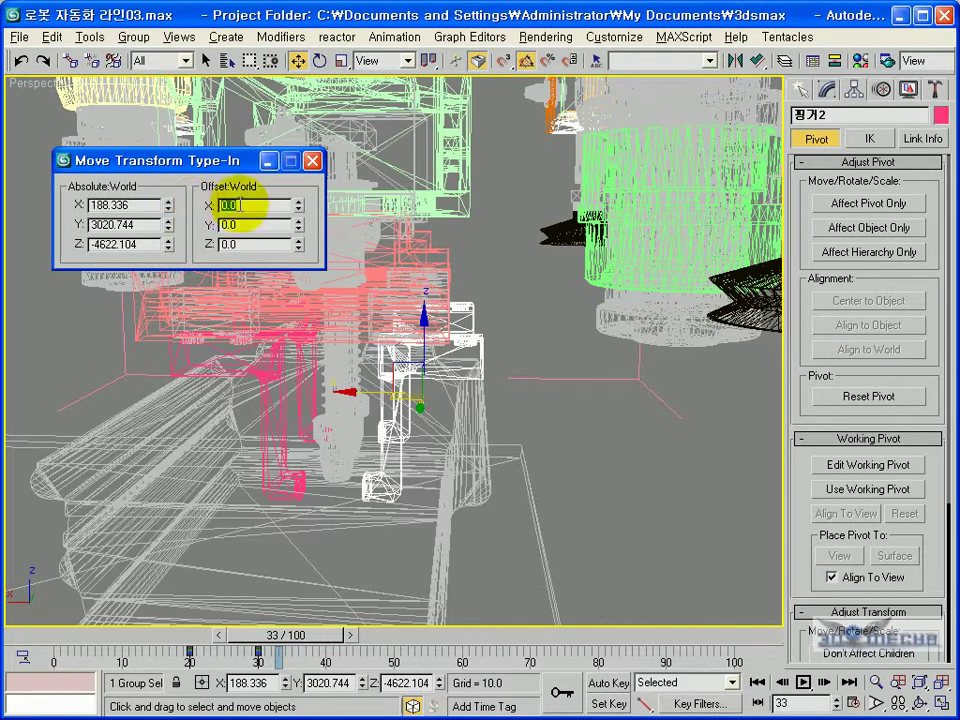
pyautogui.click(313, 160)
# - Open the opposite gripper finger 핑거1 outward by offsetting it 20 along world X at frame 33
pyautogui.click(276, 441)
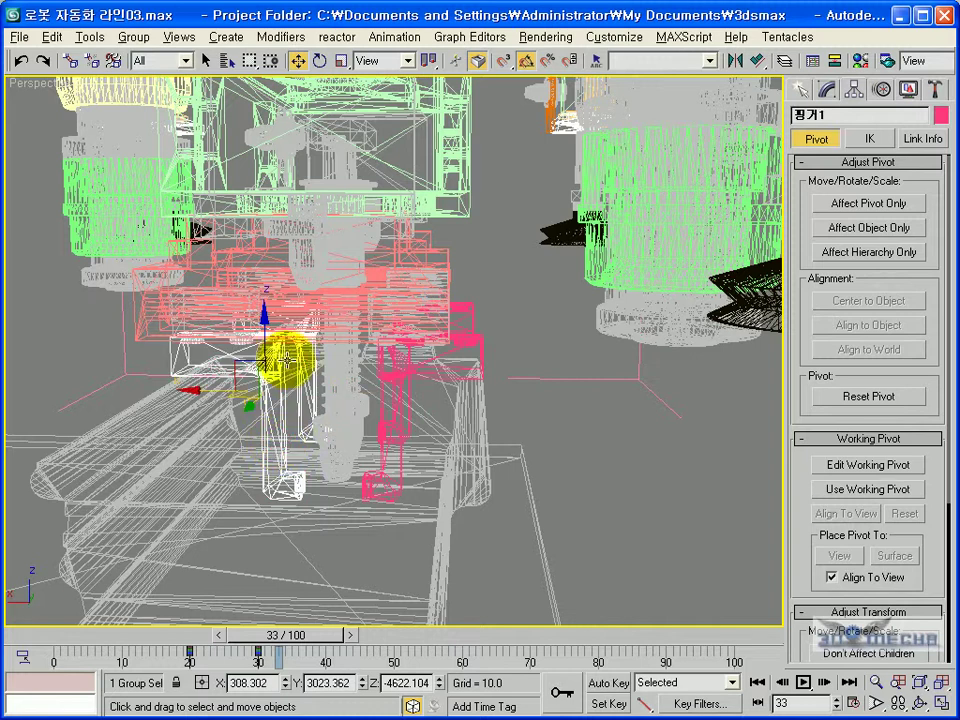
pyautogui.rightClick(298, 60)
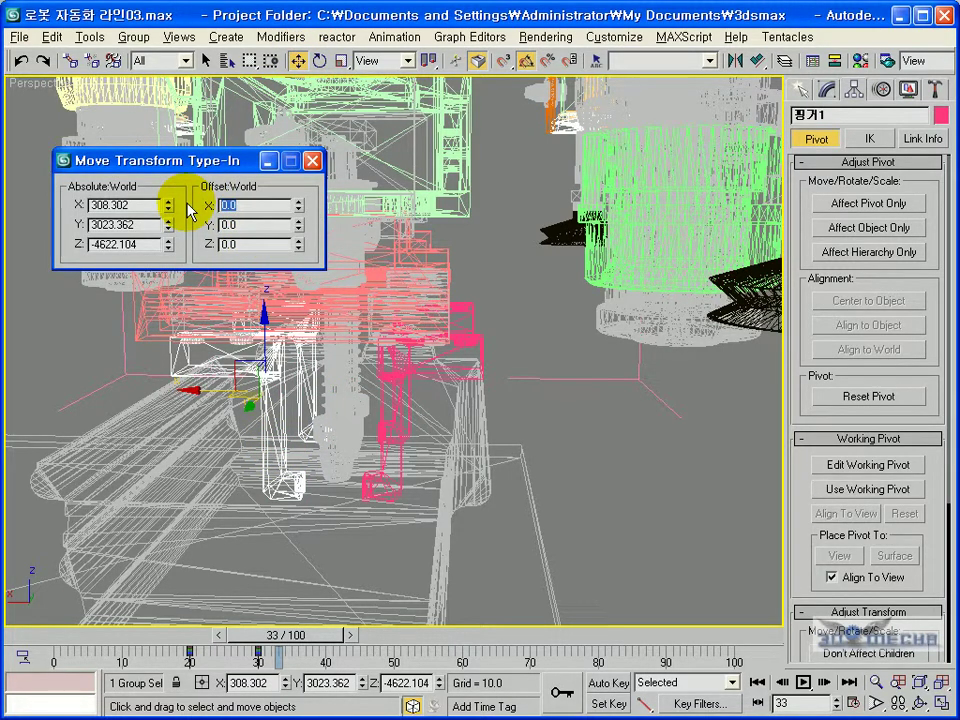
pyautogui.press('Return')
pyautogui.click(311, 160)
# - Select both gripper fingers, enable Set Key mode, and key their open position at frame 33
pyautogui.moveTo(312, 270)
pyautogui.keyDown('alt'); pyautogui.mouseDown(button='middle')
pyautogui.moveTo(317, 300)
pyautogui.moveTo(335, 308)
pyautogui.moveTo(315, 306)
pyautogui.moveTo(353, 318)
pyautogui.moveTo(336, 347)
pyautogui.mouseUp(button='middle'); pyautogui.keyUp('alt')
pyautogui.scroll(5, 321, 300)
pyautogui.keyDown('alt'); pyautogui.moveTo(377, 435); pyautogui.dragTo(416, 338, button='middle'); pyautogui.keyUp('alt')
pyautogui.keyDown('ctrl'); pyautogui.click(431, 287); pyautogui.keyUp('ctrl')
pyautogui.scroll(3, 386, 388)
pyautogui.click(609, 703)
# - At frame 40, offset the gripper finger 핑거2 by 20 along world X and set a key
pyautogui.moveTo(321, 639); pyautogui.dragTo(368, 638)
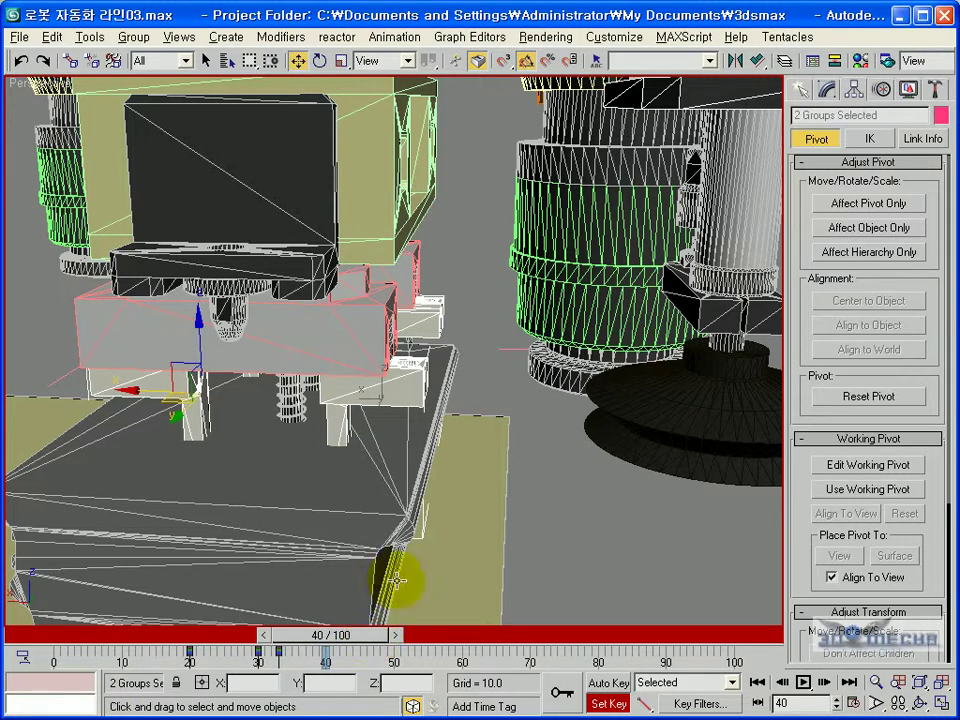
pyautogui.click(422, 317)
pyautogui.click(418, 332)
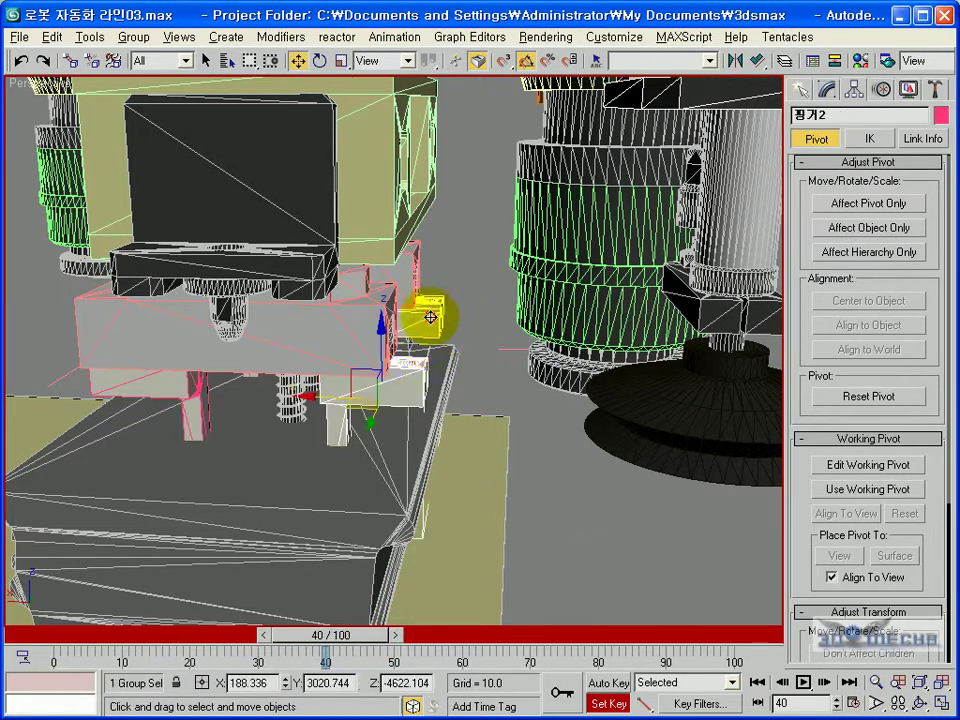
pyautogui.rightClick(299, 62)
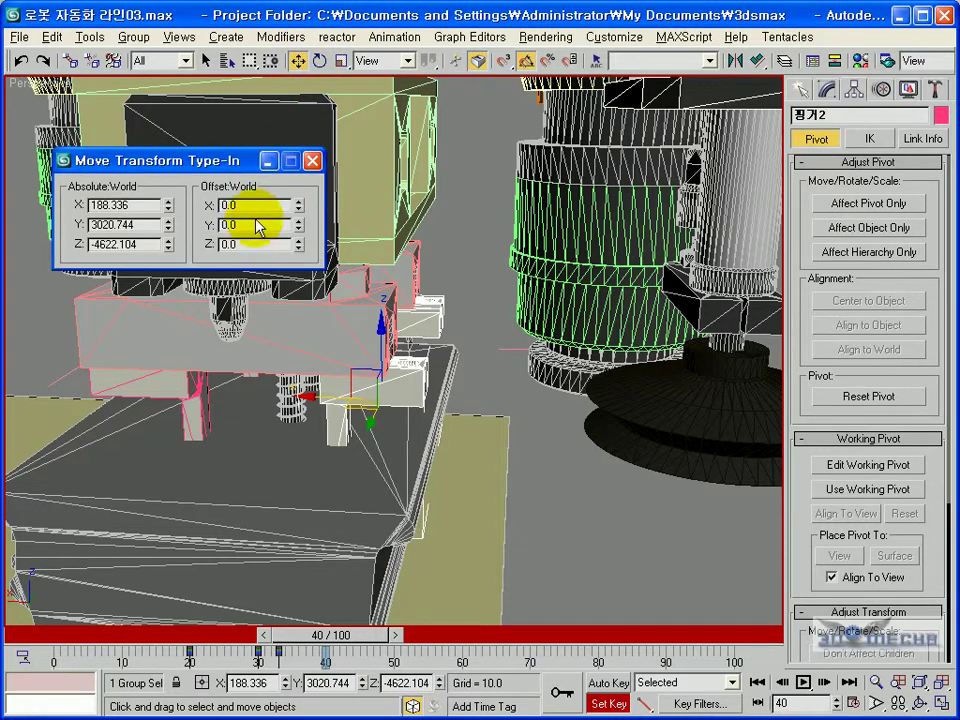
pyautogui.click(188, 205)
pyautogui.write('20')
pyautogui.press('Return')
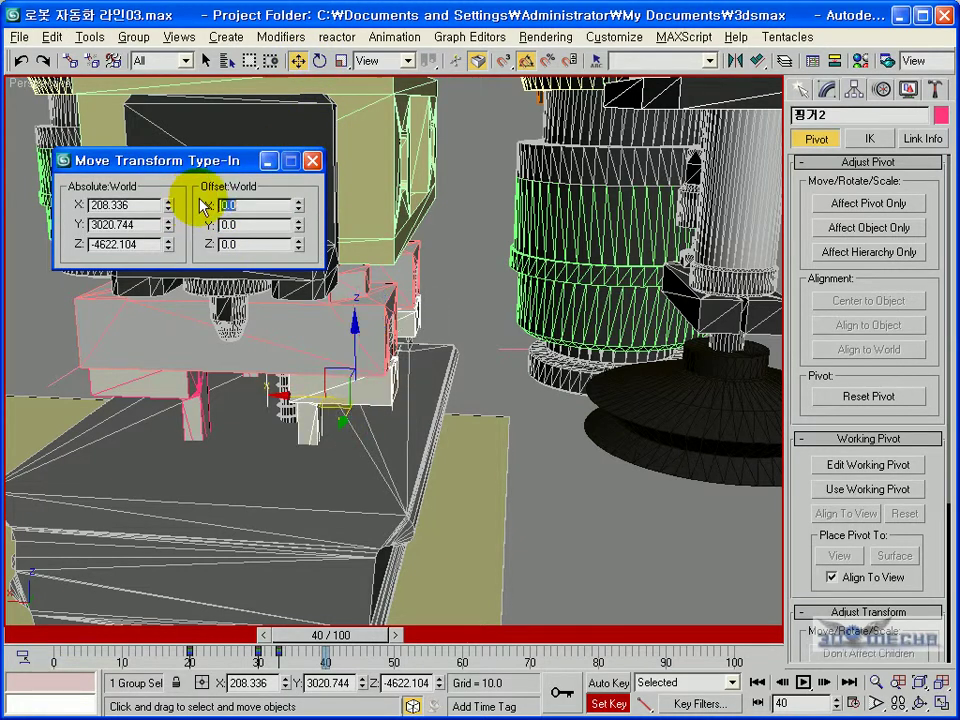
pyautogui.click(312, 160)
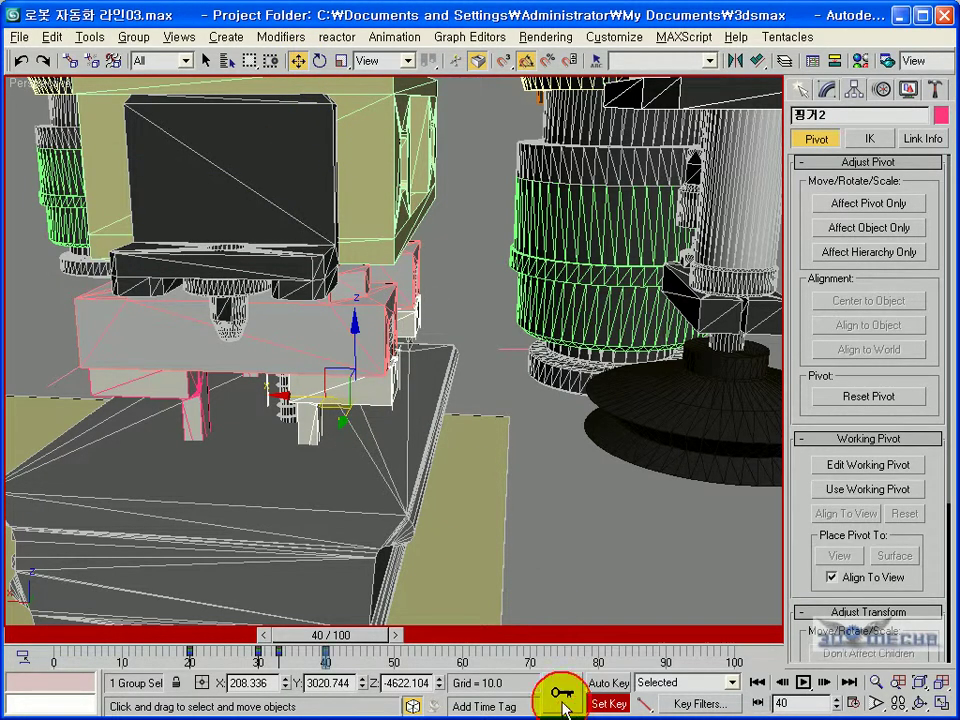
# - Offset the gripper finger 핑거1 by -20 along world X at frame 40, set a key, and turn off Set Key mode
pyautogui.click(157, 383)
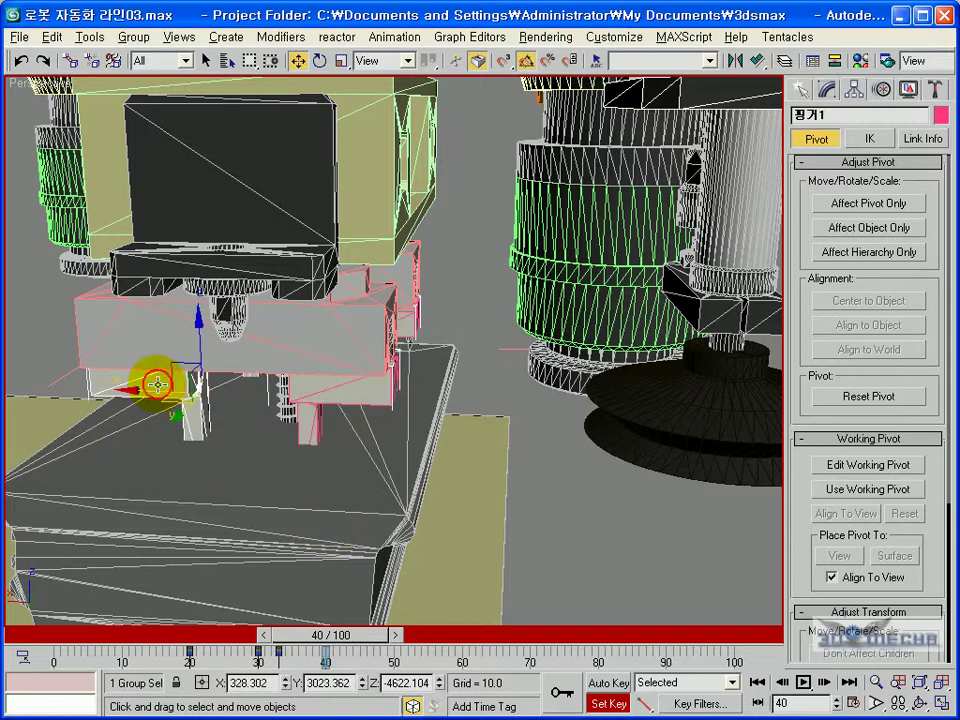
pyautogui.rightClick(298, 61)
pyautogui.doubleClick(244, 205)
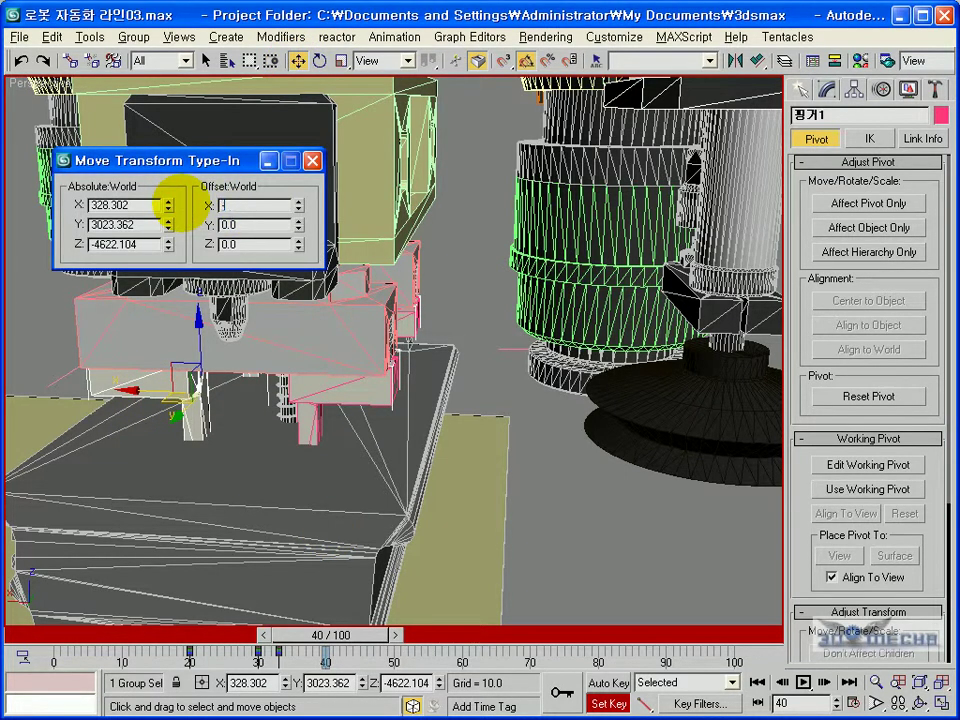
pyautogui.write('-20')
pyautogui.press('Return')
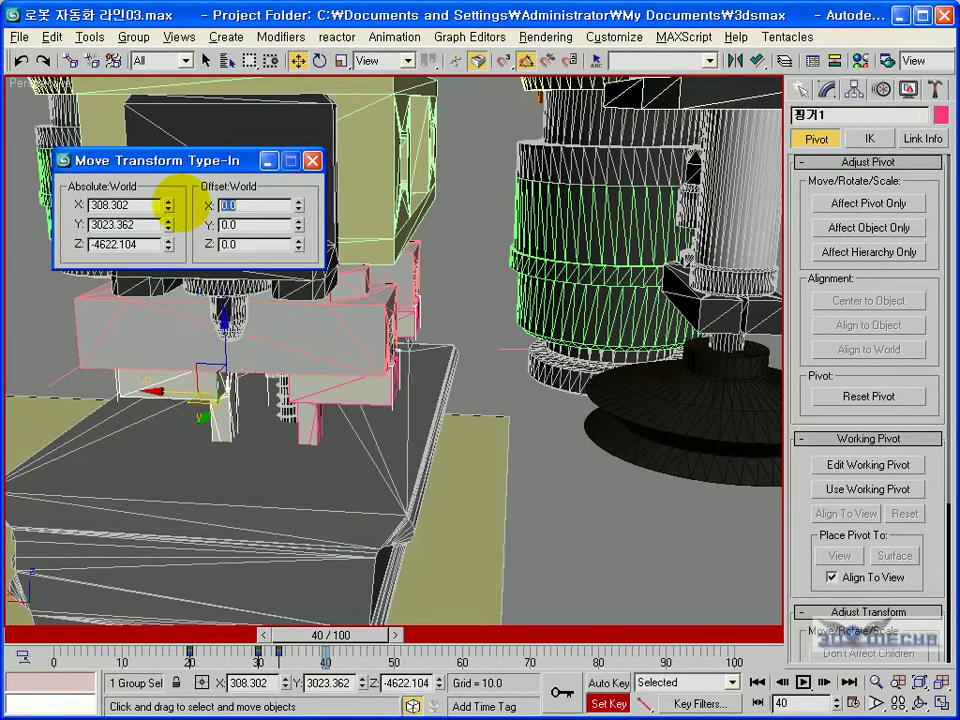
pyautogui.click(312, 160)
pyautogui.moveTo(361, 471)
pyautogui.keyDown('alt'); pyautogui.mouseDown(button='middle')
pyautogui.moveTo(373, 431)
pyautogui.moveTo(381, 448)
pyautogui.moveTo(358, 457)
pyautogui.mouseUp(button='middle'); pyautogui.keyUp('alt')
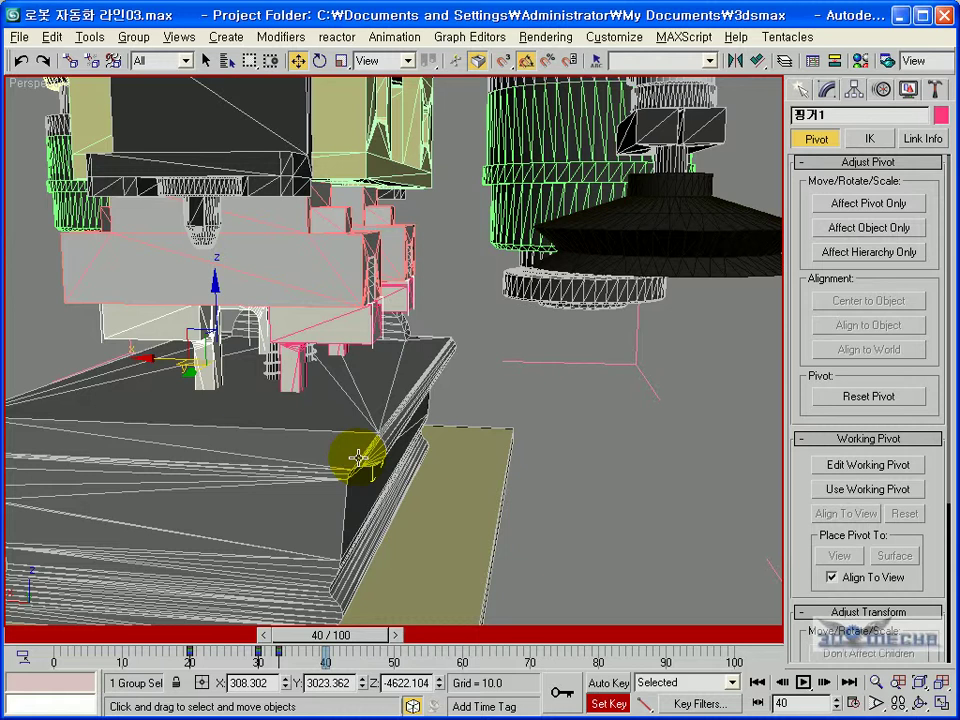
pyautogui.click(583, 707)
pyautogui.keyDown('alt'); pyautogui.moveTo(428, 456); pyautogui.dragTo(457, 461, button='middle'); pyautogui.keyUp('alt')
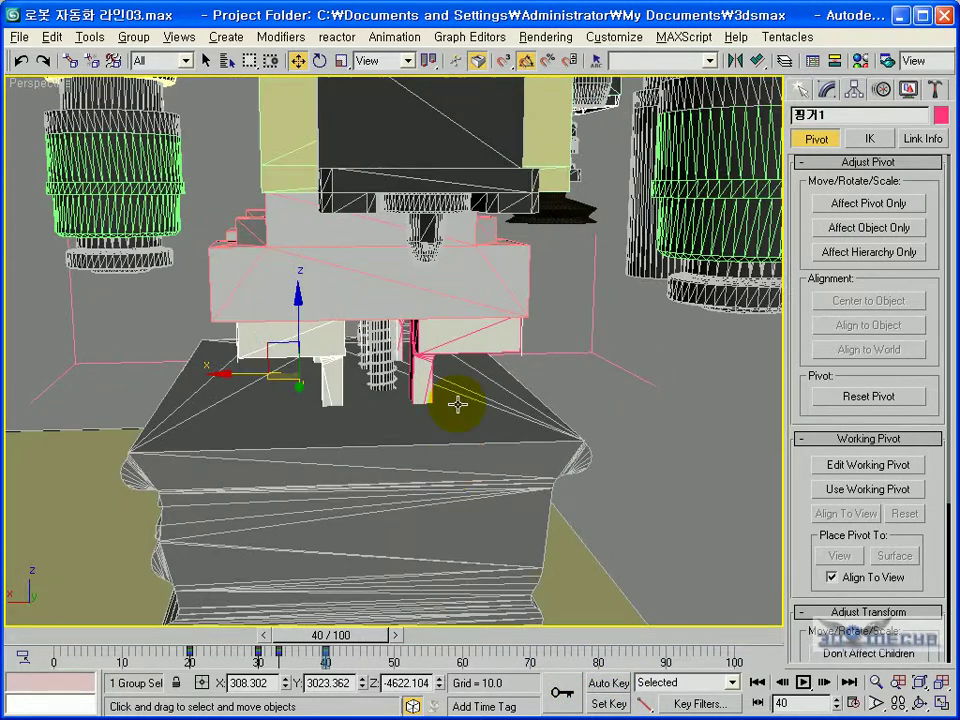
# - Move the gripper finger 핑거2 inward along X by about 19 at frame 40, towards the opposite finger
pyautogui.click(450, 346)
pyautogui.moveTo(457, 382)
pyautogui.keyDown('alt'); pyautogui.mouseDown(button='middle')
pyautogui.moveTo(459, 349)
pyautogui.moveTo(453, 358)
pyautogui.mouseUp(button='middle'); pyautogui.keyUp('alt')
pyautogui.scroll(5, 422, 375)
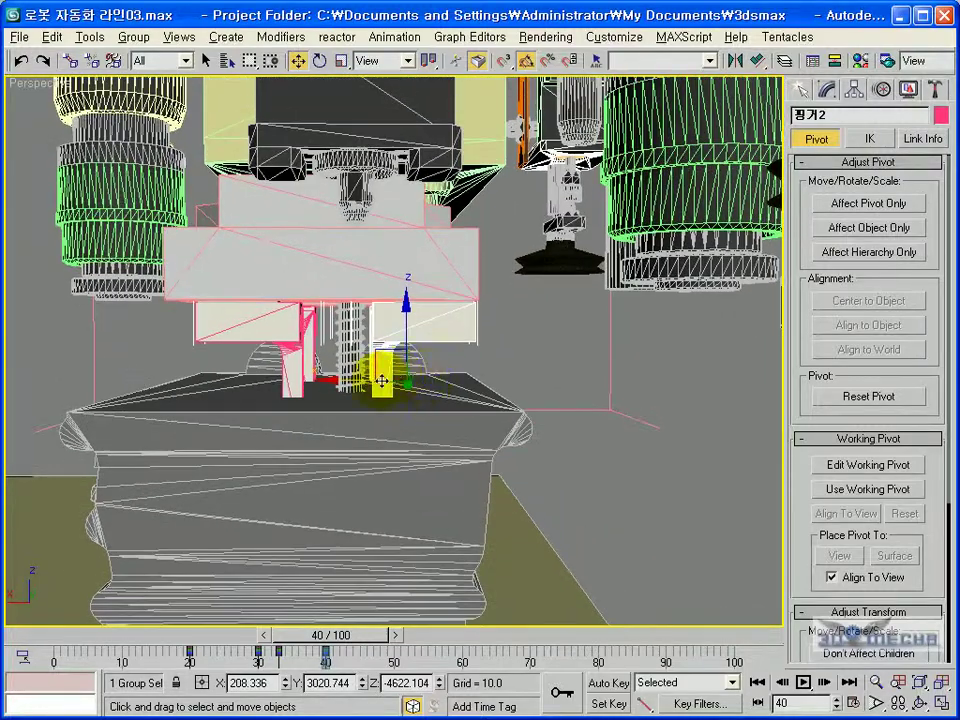
pyautogui.moveTo(330, 390)
pyautogui.keyDown('alt'); pyautogui.mouseDown(button='middle')
pyautogui.moveTo(401, 349)
pyautogui.moveTo(371, 349)
pyautogui.moveTo(327, 380)
pyautogui.mouseUp(button='middle'); pyautogui.keyUp('alt')
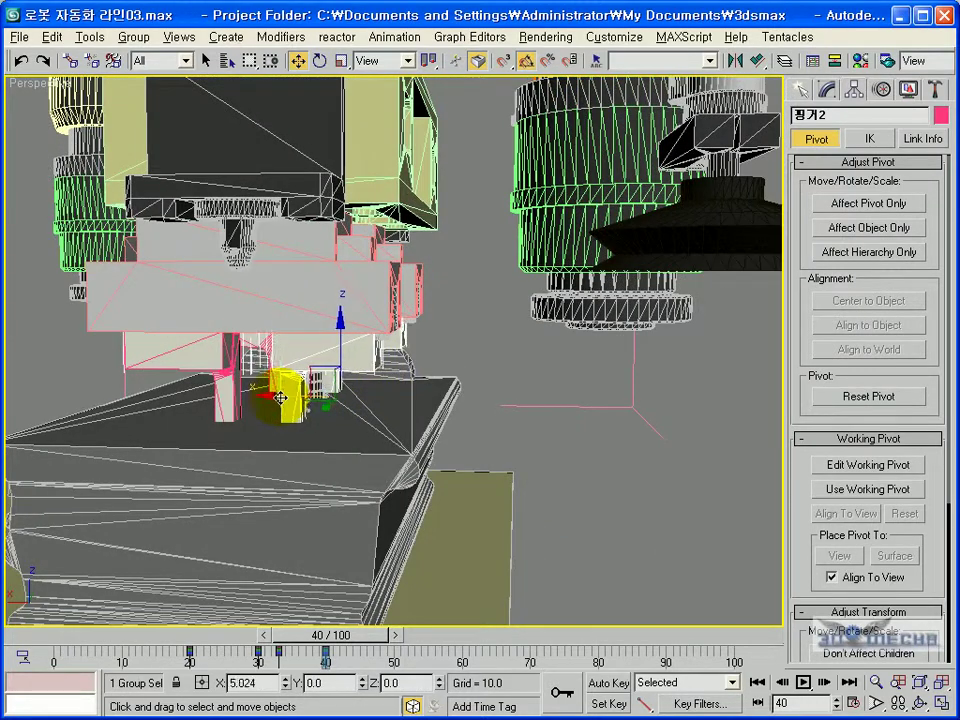
pyautogui.keyDown('alt'); pyautogui.moveTo(273, 397); pyautogui.dragTo(369, 409, button='middle'); pyautogui.keyUp('alt')
pyautogui.scroll(4, 303, 497)
pyautogui.scroll(-4, 369, 403)
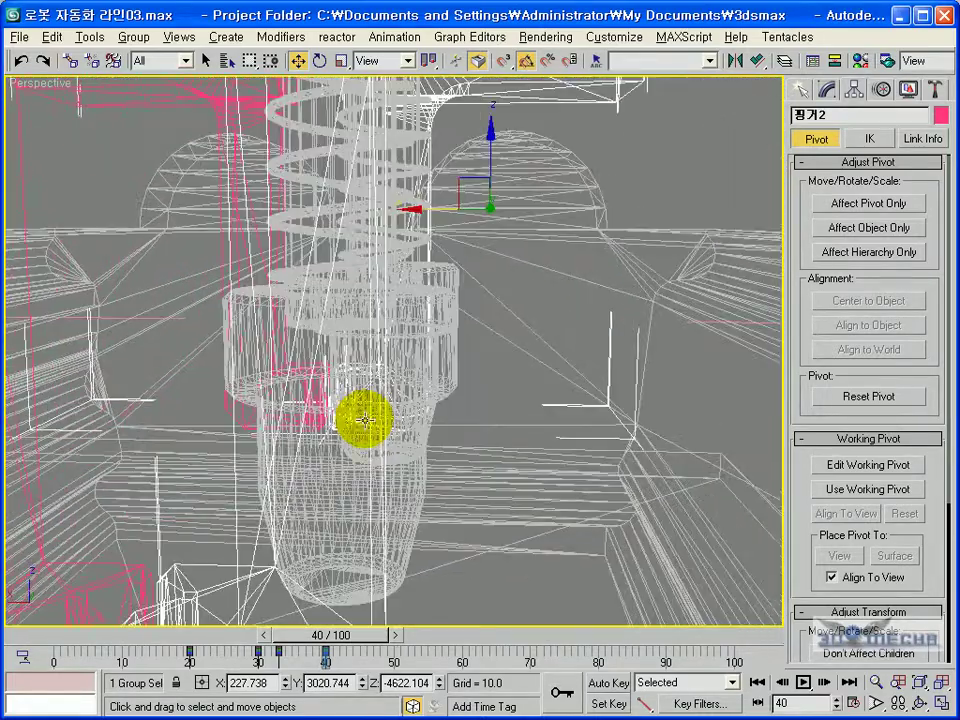
pyautogui.scroll(-5, 365, 420)
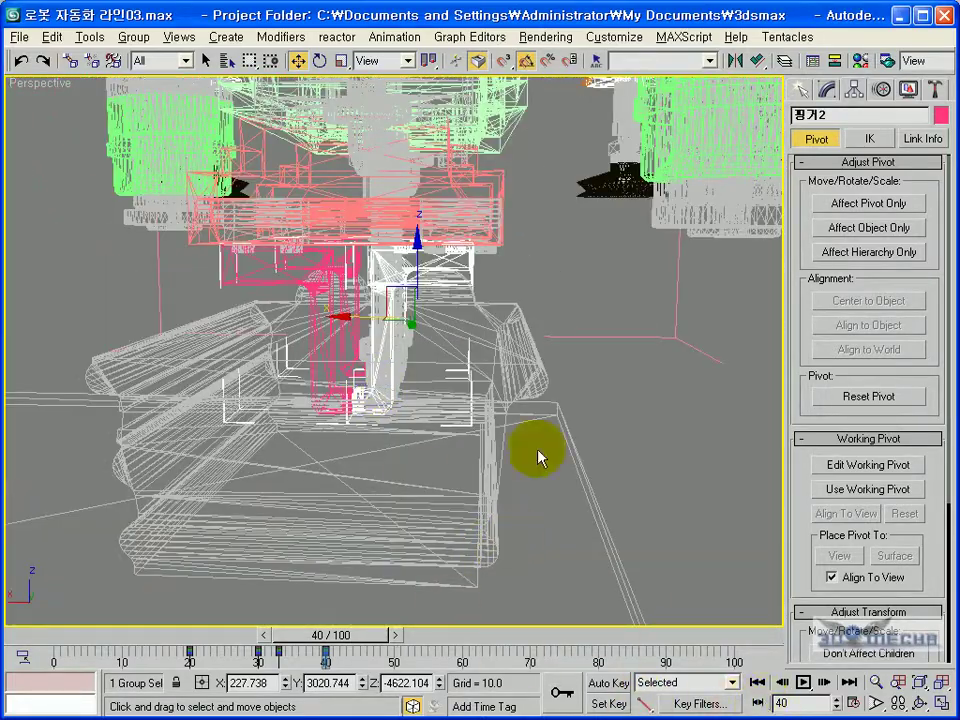
pyautogui.scroll(4, 519, 432)
pyautogui.press('F3')
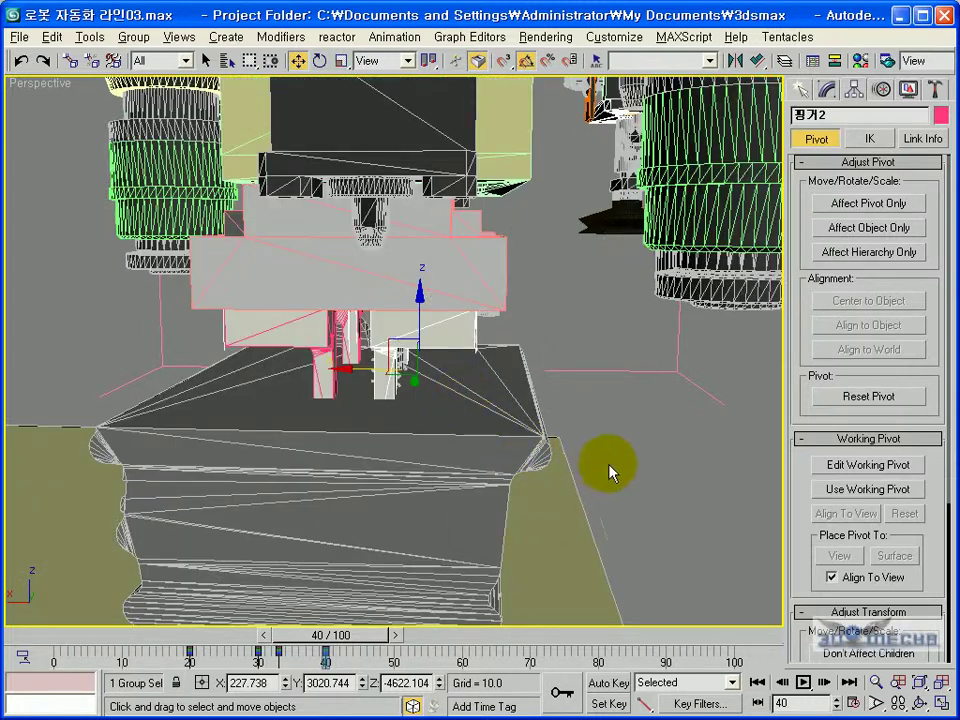
# - Examine the closed position of both gripper fingers around frames 40 to 42, and clear the selection
pyautogui.keyDown('alt'); pyautogui.moveTo(606, 503); pyautogui.dragTo(607, 480, button='middle'); pyautogui.keyUp('alt')
pyautogui.click(604, 462)
pyautogui.click(383, 362)
pyautogui.click(302, 358)
pyautogui.keyDown('alt'); pyautogui.moveTo(302, 358); pyautogui.dragTo(385, 403, button='middle'); pyautogui.keyUp('alt')
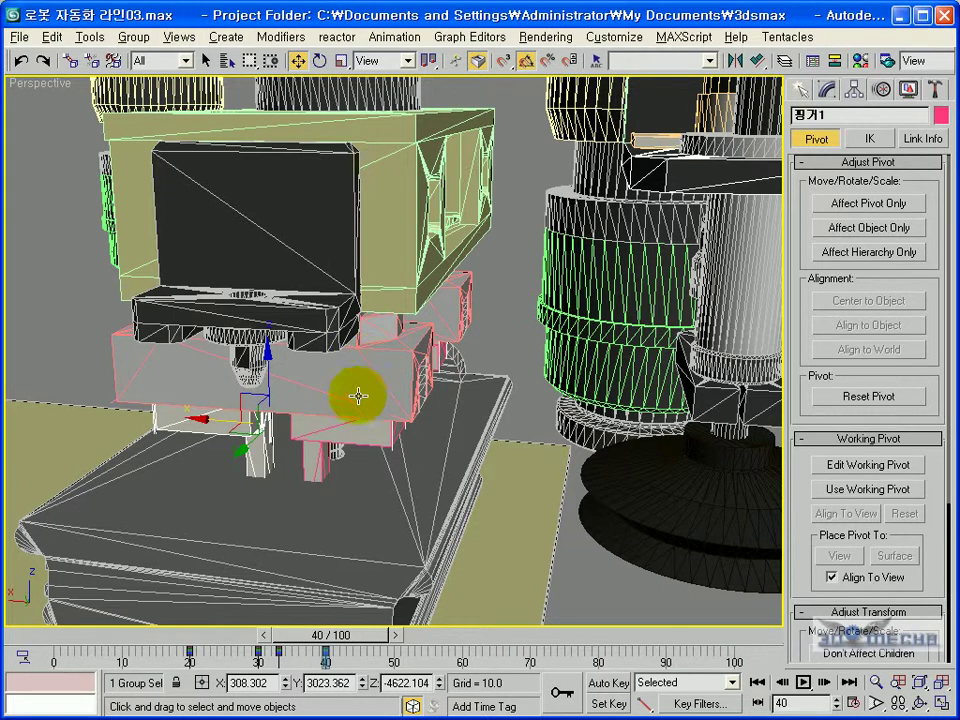
pyautogui.moveTo(313, 645)
pyautogui.mouseDown()
pyautogui.moveTo(236, 643)
pyautogui.moveTo(313, 643)
pyautogui.mouseUp()
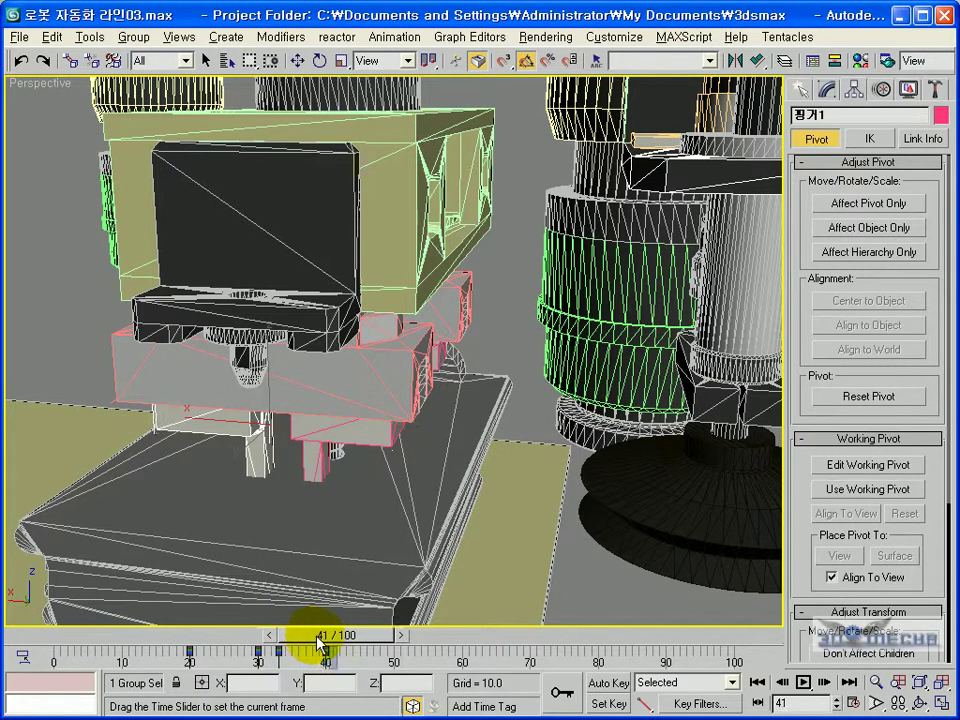
pyautogui.press('w')
pyautogui.click(487, 441)
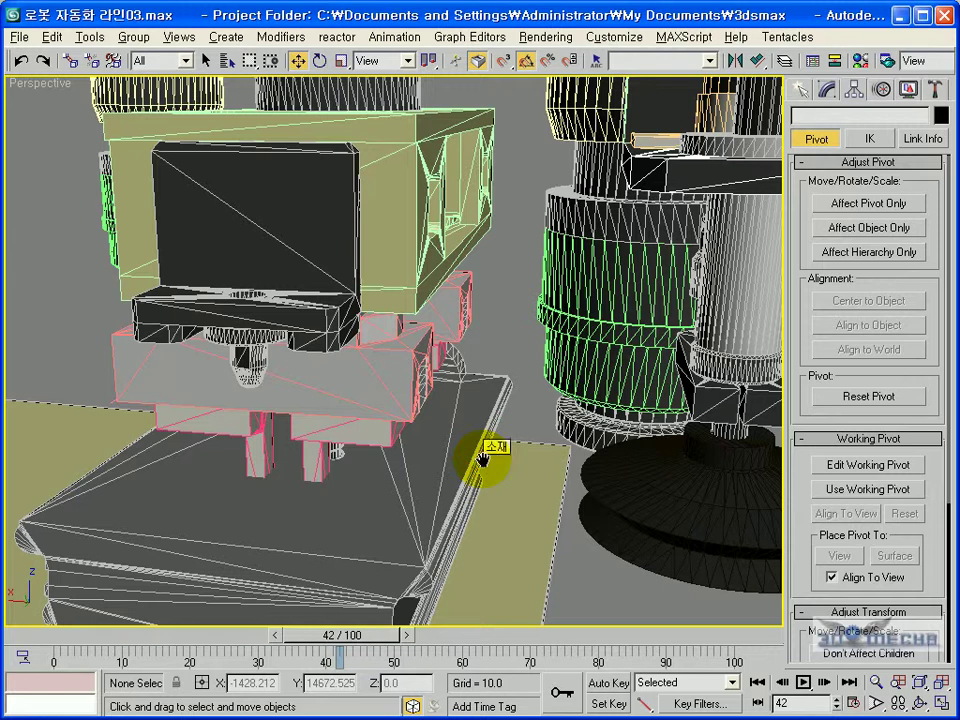
# - Select the opened gripper group 핑거부 and close the group
pyautogui.scroll(-10, 483, 459)
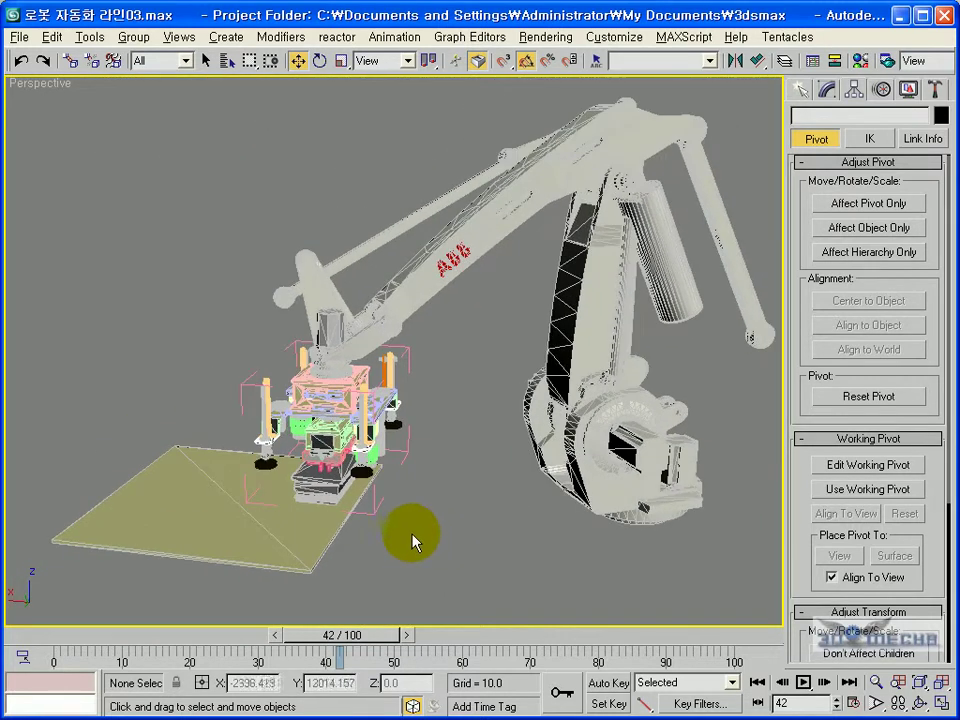
pyautogui.click(403, 453)
pyautogui.click(133, 37)
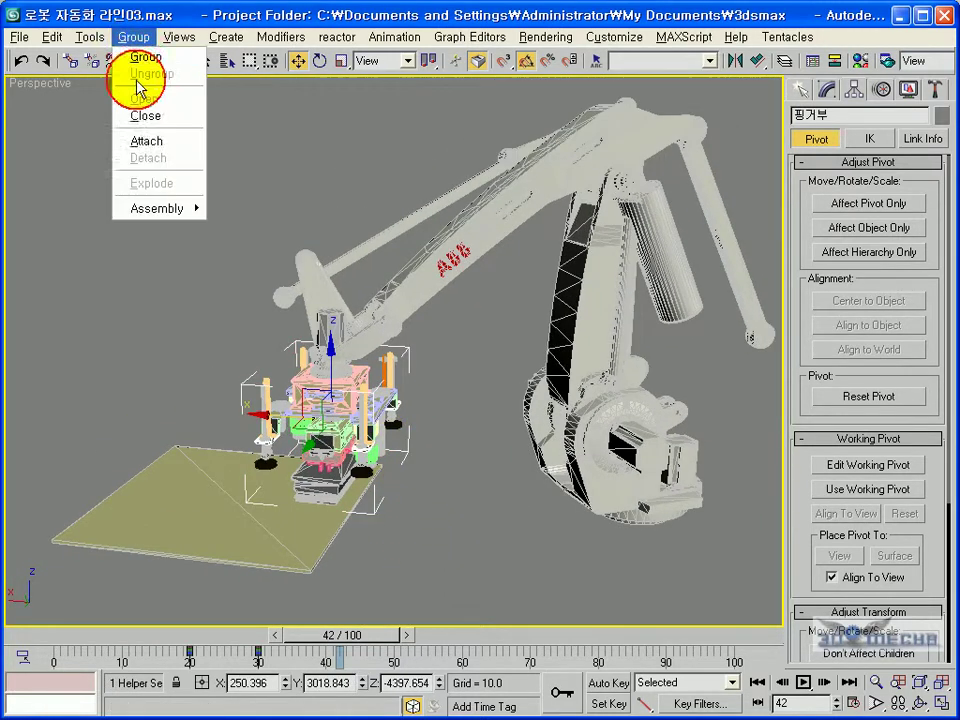
pyautogui.click(146, 116)
# - Play the animation from frame 0 and examine the movement of the robot arm's cylinder and links
pyautogui.moveTo(275, 632); pyautogui.dragTo(37, 627)
pyautogui.scroll(-8, 240, 499)
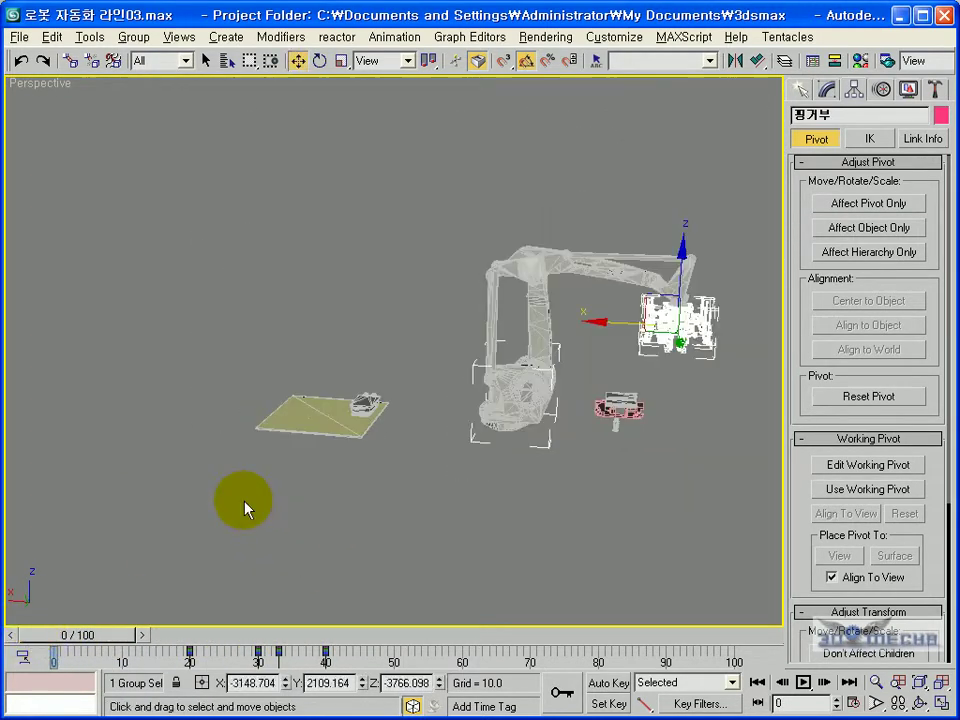
pyautogui.press('/')
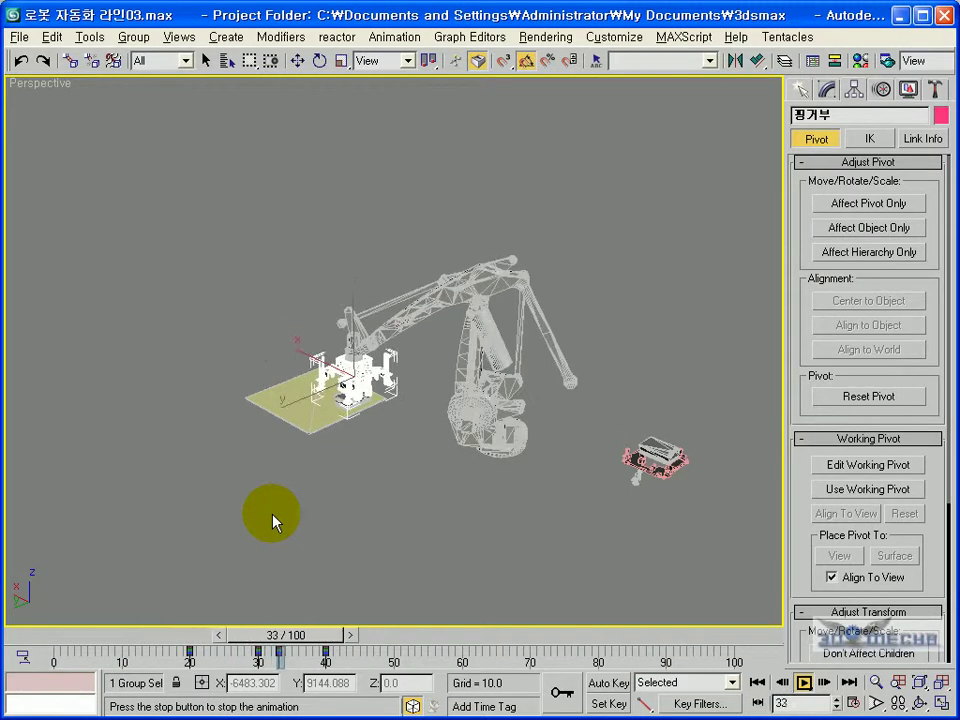
pyautogui.press('/')
pyautogui.moveTo(664, 355); pyautogui.dragTo(504, 418, button='middle')
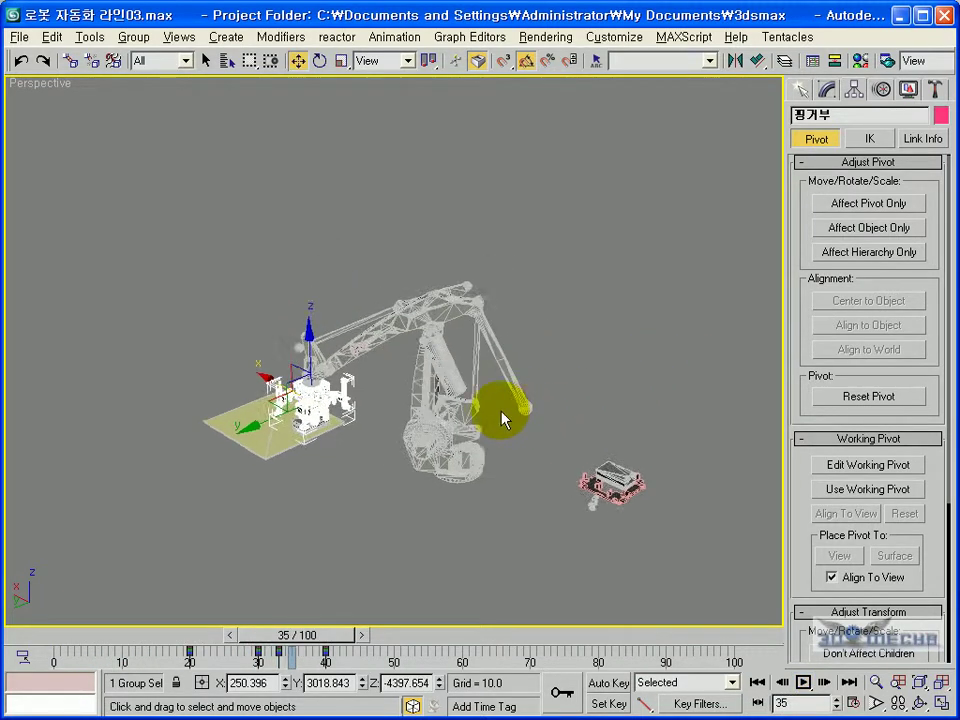
pyautogui.scroll(8, 493, 407)
# - At frame 30, select the cylinder 로봇실린더1, switch the reference coordinate system to Local, and enable Set Key mode
pyautogui.moveTo(333, 628); pyautogui.dragTo(284, 640)
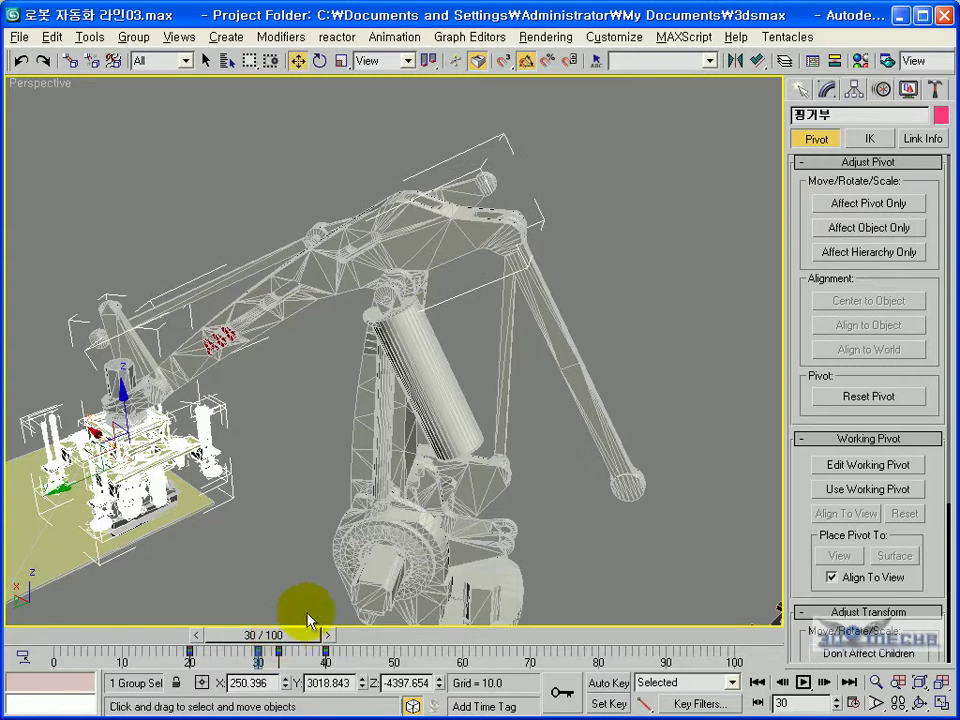
pyautogui.click(450, 391)
pyautogui.click(572, 384)
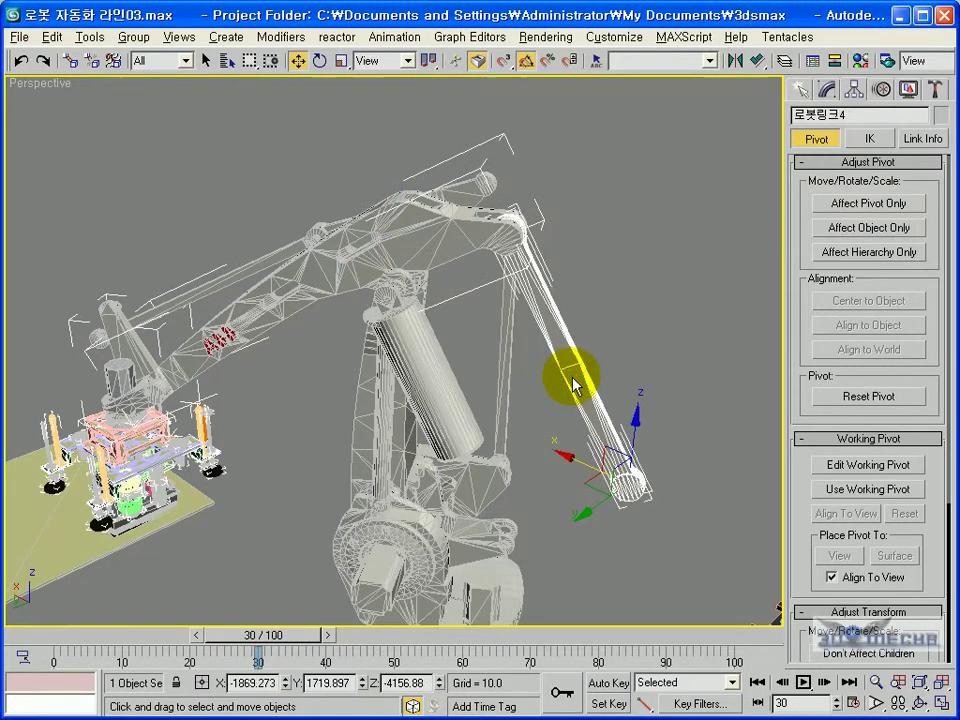
pyautogui.click(450, 394)
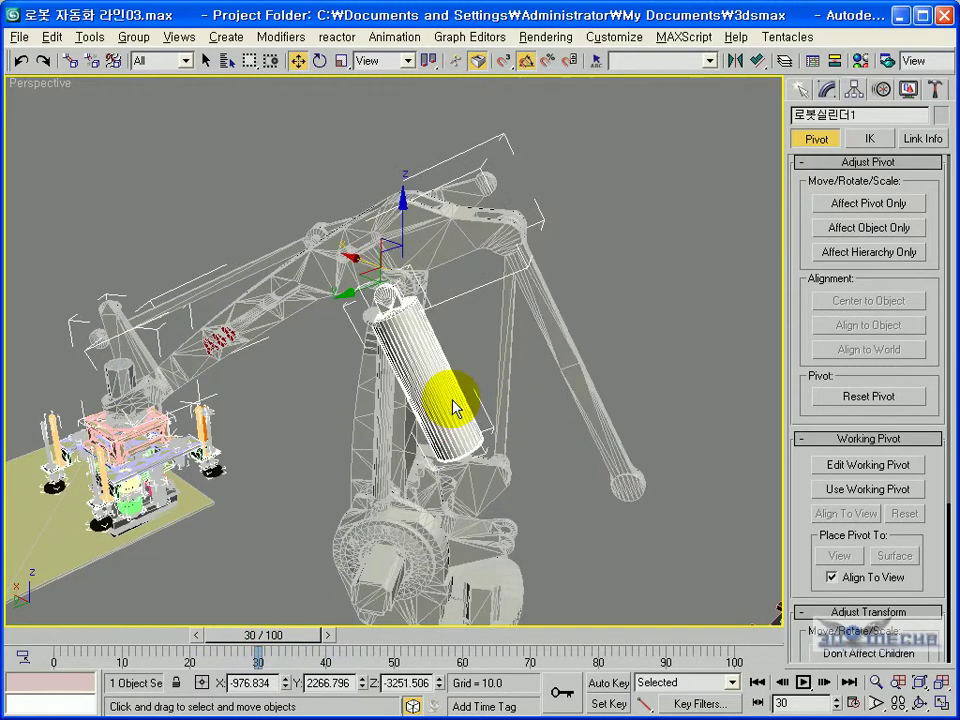
pyautogui.click(408, 62)
pyautogui.click(385, 127)
pyautogui.moveTo(285, 633)
pyautogui.mouseDown()
pyautogui.moveTo(230, 643)
pyautogui.moveTo(227, 634)
pyautogui.moveTo(297, 643)
pyautogui.mouseUp()
pyautogui.click(595, 702)
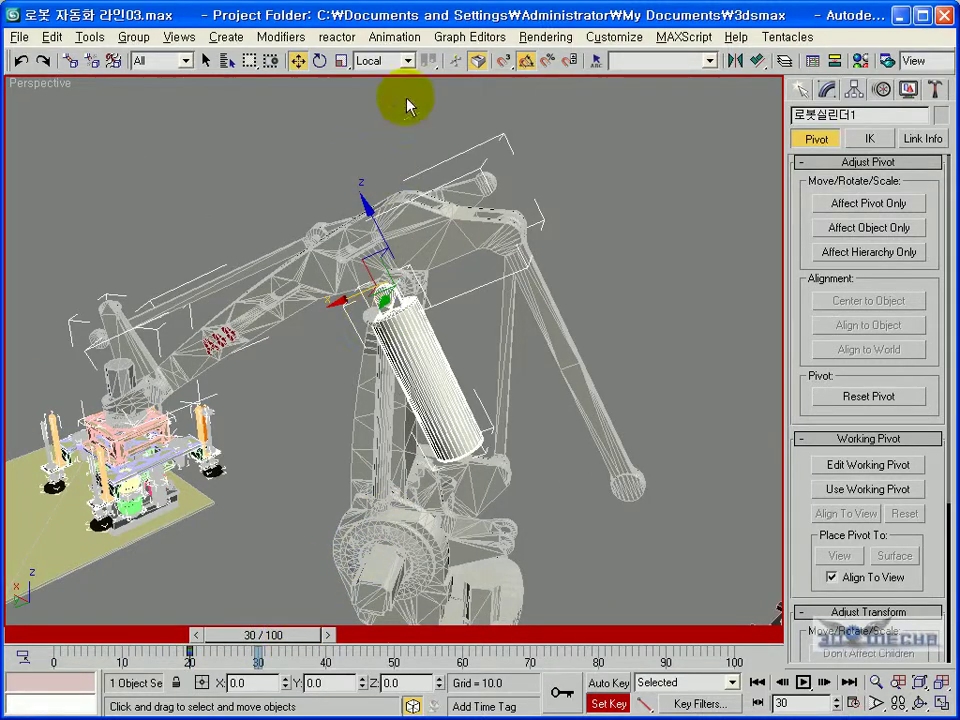
# - Rotate the cylinder 로봇실린더1 upright at frame 30 so it lines up with its piston rod, and set a key
pyautogui.click(319, 62)
pyautogui.moveTo(437, 214); pyautogui.dragTo(446, 263)
pyautogui.moveTo(484, 176); pyautogui.dragTo(443, 217)
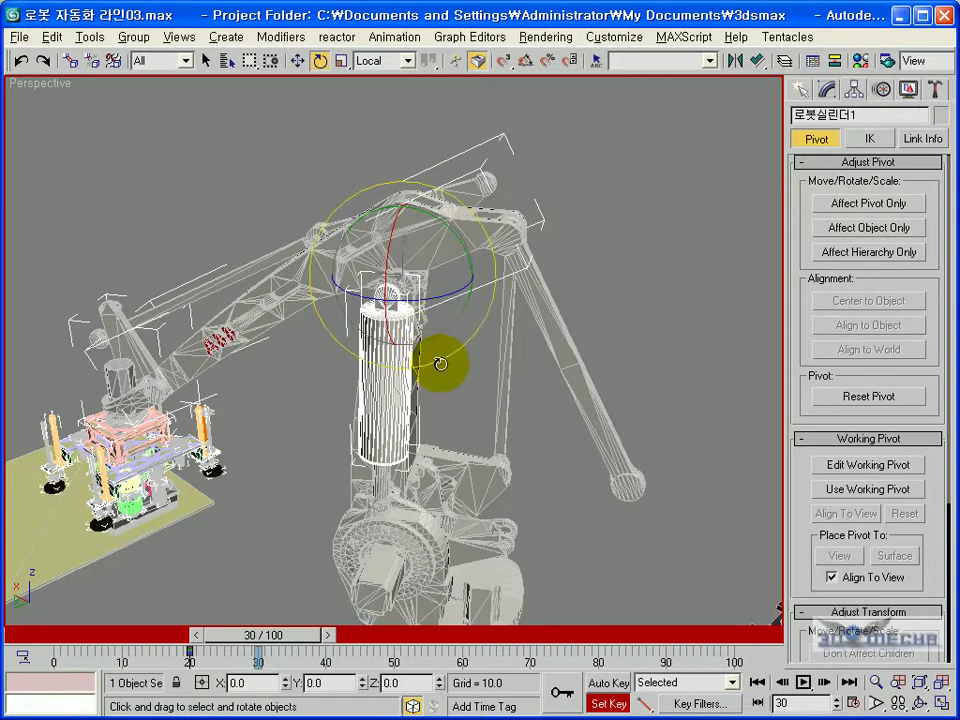
pyautogui.scroll(3, 442, 359)
pyautogui.keyDown('alt'); pyautogui.moveTo(443, 375); pyautogui.dragTo(446, 261, button='middle'); pyautogui.keyUp('alt')
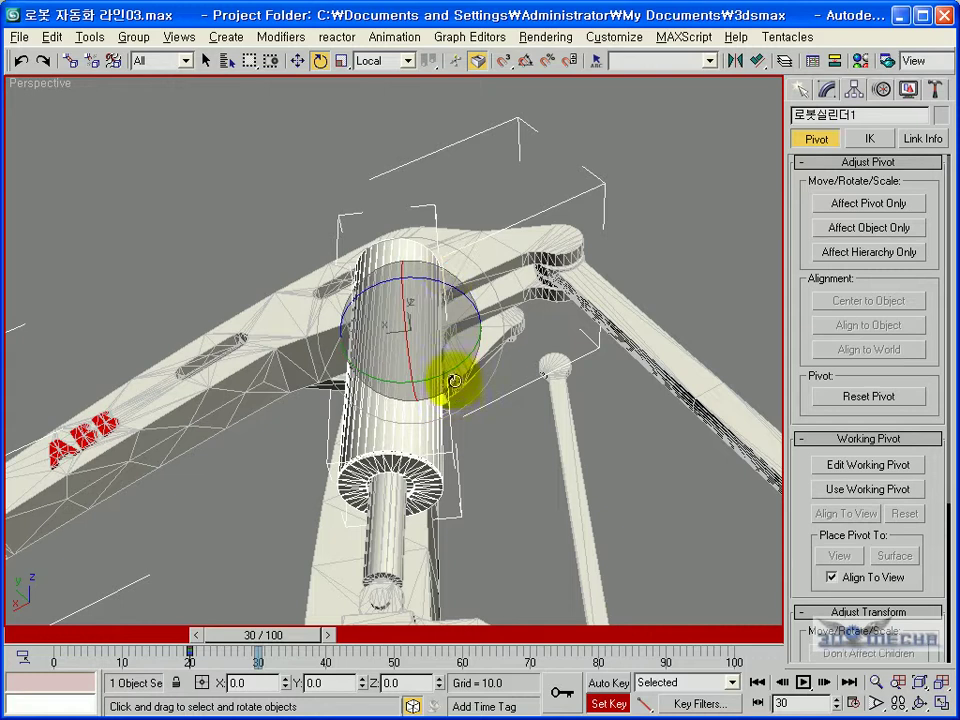
pyautogui.moveTo(455, 366)
pyautogui.mouseDown()
pyautogui.moveTo(450, 379)
pyautogui.moveTo(455, 366)
pyautogui.mouseUp()
# - Select the tilted rear link 로봇링크4 and turn off Set Key mode
pyautogui.moveTo(535, 560); pyautogui.dragTo(438, 428, button='middle')
pyautogui.click(622, 447)
pyautogui.keyDown('alt'); pyautogui.moveTo(622, 447); pyautogui.dragTo(541, 467, button='middle'); pyautogui.keyUp('alt')
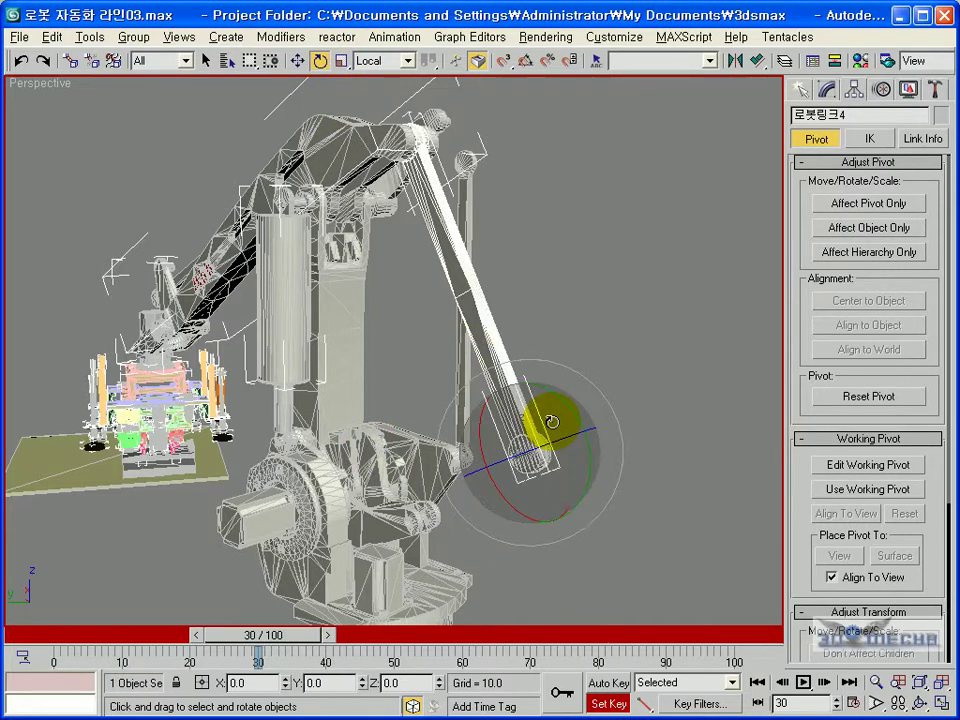
pyautogui.keyDown('alt'); pyautogui.moveTo(519, 336); pyautogui.dragTo(578, 382, button='middle'); pyautogui.keyUp('alt')
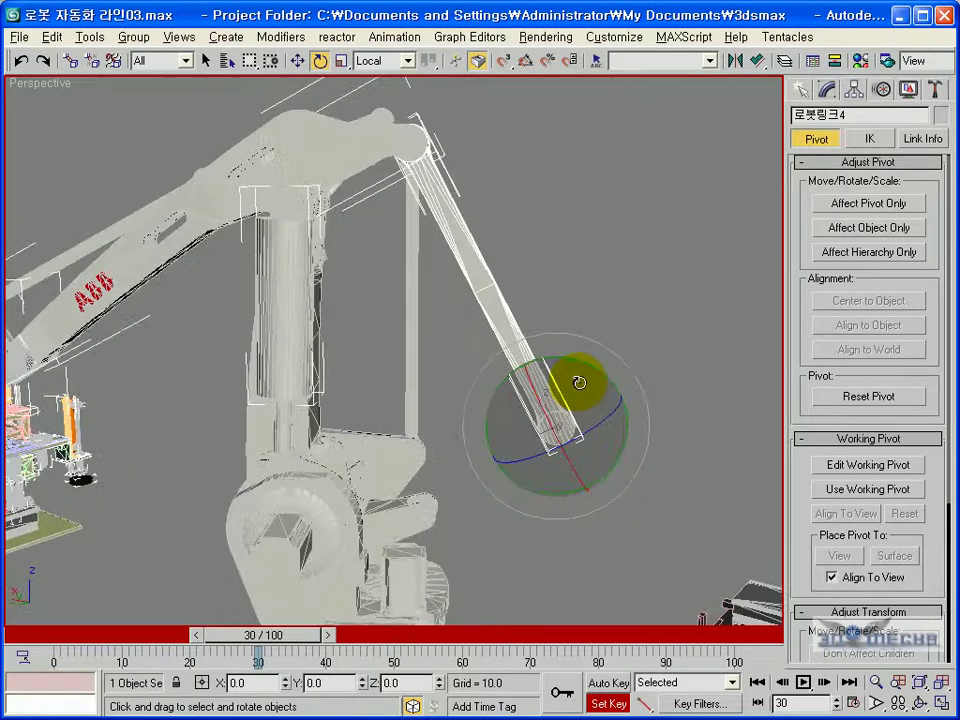
pyautogui.press('pageup')
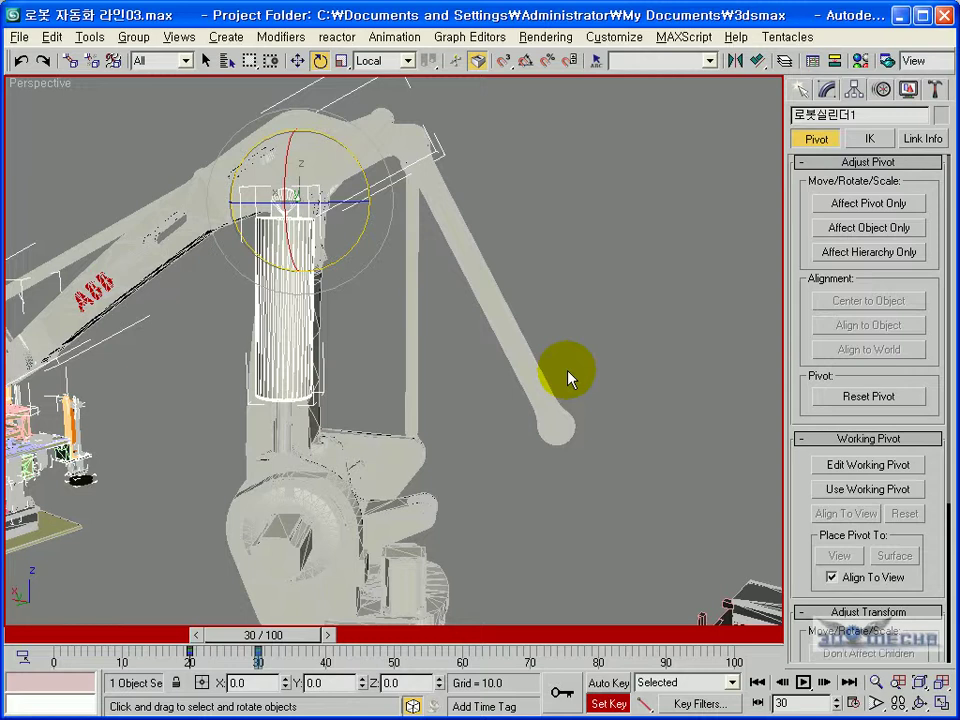
pyautogui.click(542, 378)
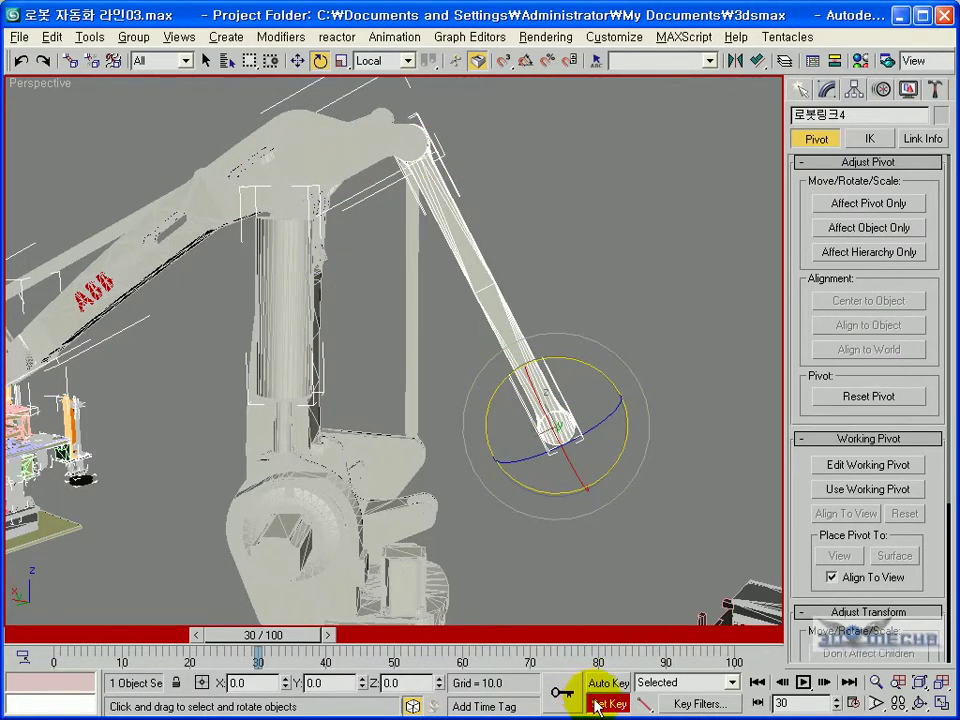
# - At frame 0, move only the pivot of 로봇링크4 from its lower end to the centre of its upper joint
pyautogui.moveTo(314, 634); pyautogui.dragTo(97, 615)
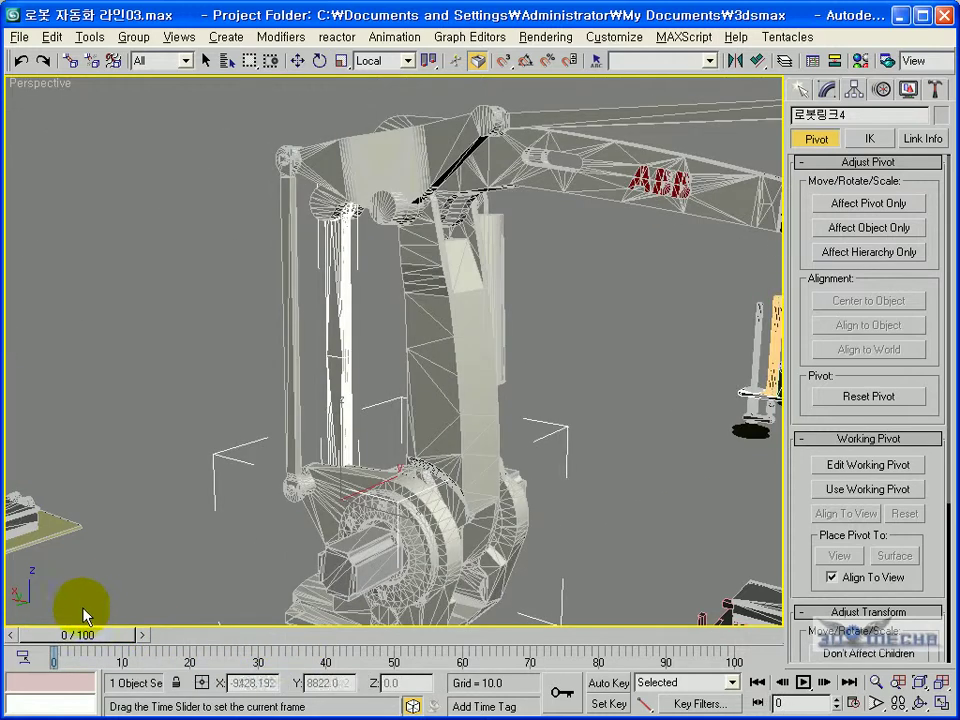
pyautogui.keyDown('alt'); pyautogui.moveTo(392, 422); pyautogui.dragTo(545, 386, button='middle'); pyautogui.keyUp('alt')
pyautogui.hotkey('alt', 'w')
pyautogui.scroll(5, 467, 253)
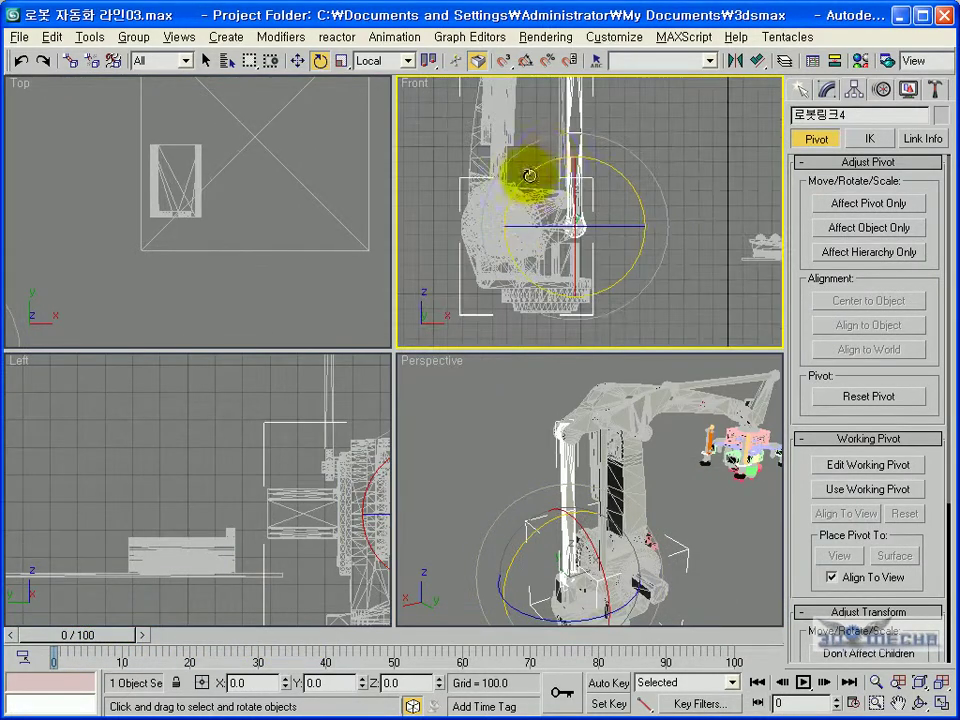
pyautogui.click(868, 203)
pyautogui.click(299, 62)
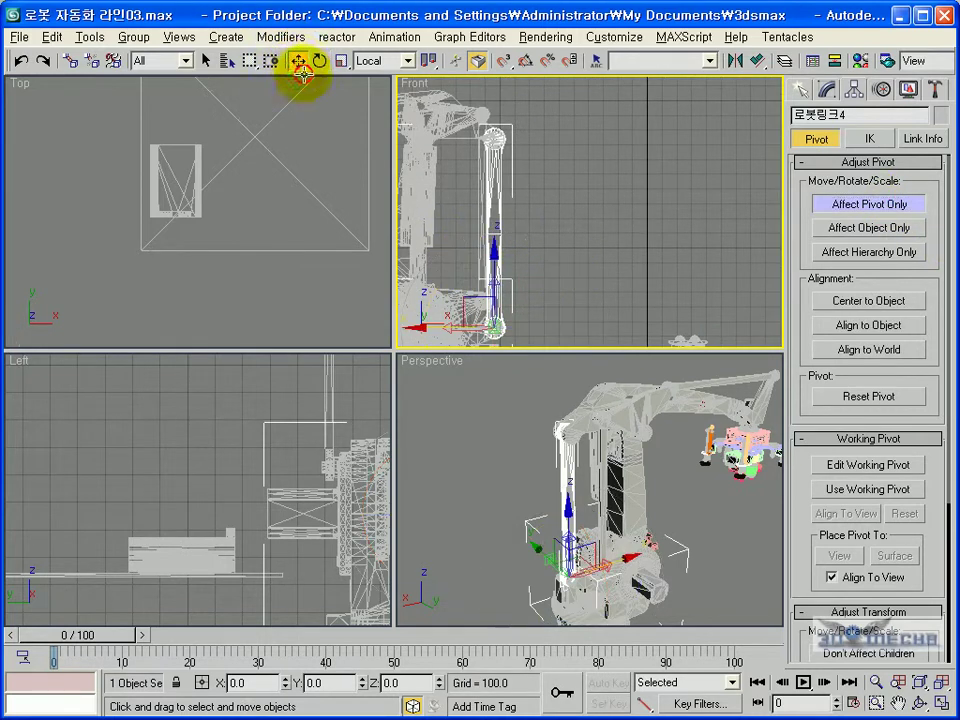
pyautogui.moveTo(493, 268); pyautogui.dragTo(506, 80)
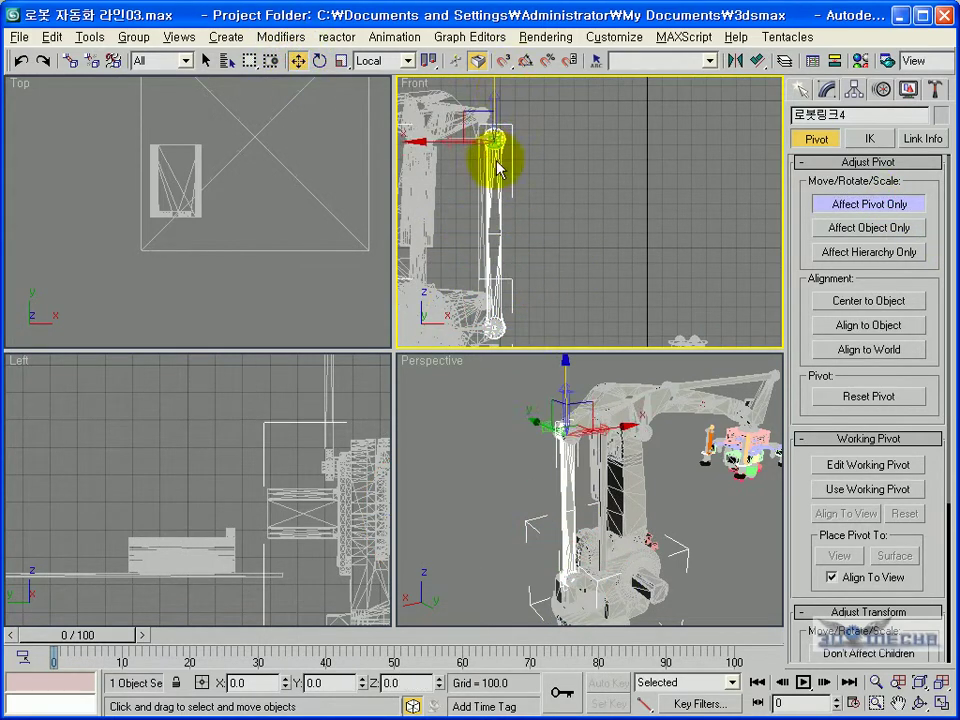
pyautogui.scroll(8, 507, 240)
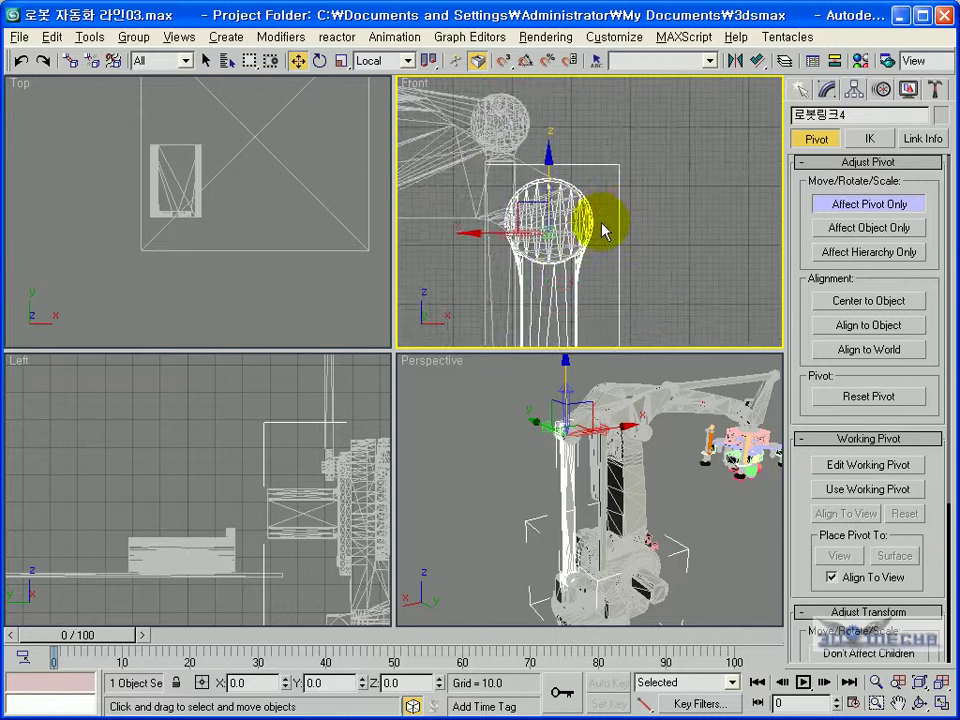
pyautogui.scroll(2, 604, 232)
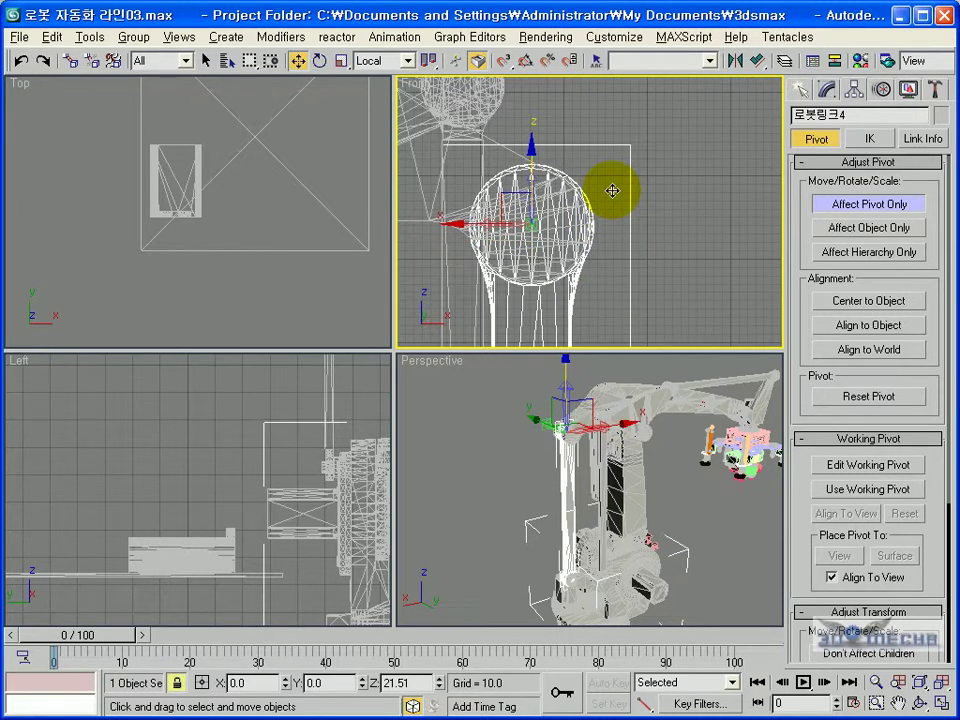
pyautogui.click(853, 205)
# - Return to the full-size Perspective view, enable Set Key mode, and key 로봇링크4 at frame 20
pyautogui.hotkey('alt', 'w')
pyautogui.hotkey('alt', 'w')
pyautogui.rightClick(522, 503)
pyautogui.hotkey('alt', 'w')
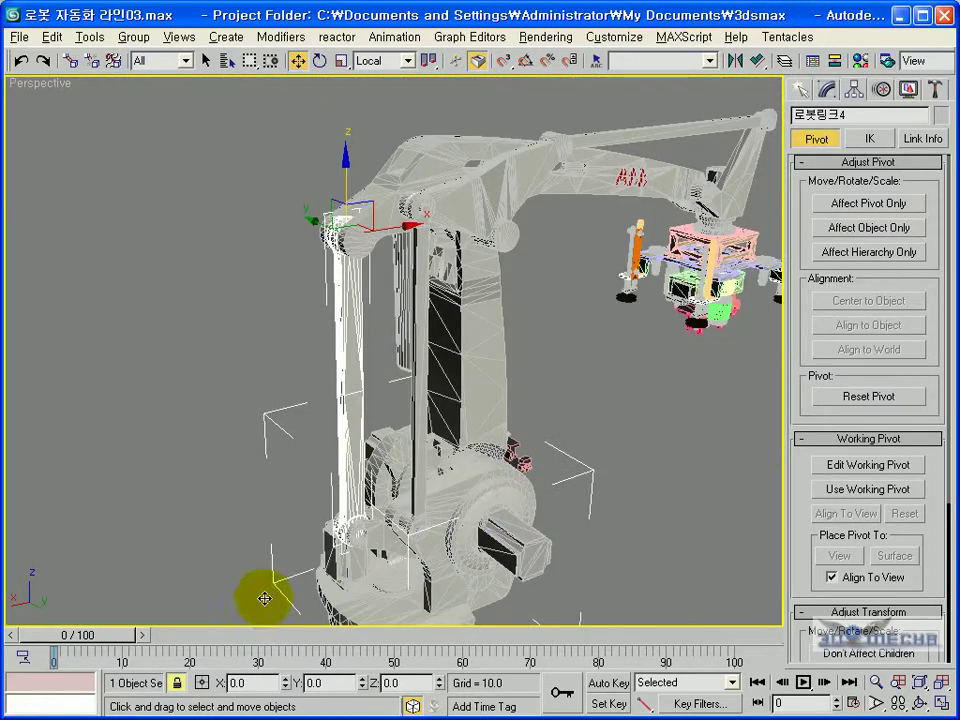
pyautogui.moveTo(112, 638); pyautogui.dragTo(235, 617)
pyautogui.press('w')
pyautogui.keyDown('alt'); pyautogui.moveTo(519, 410); pyautogui.dragTo(312, 405, button='middle'); pyautogui.keyUp('alt')
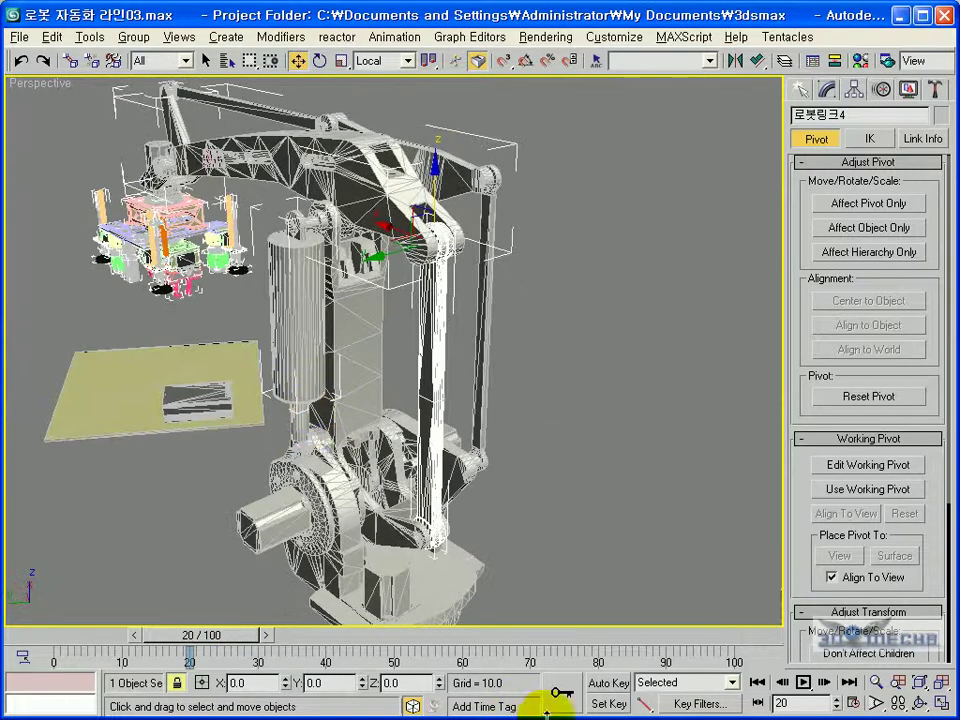
pyautogui.click(608, 703)
pyautogui.keyDown('alt'); pyautogui.moveTo(540, 607); pyautogui.dragTo(435, 484, button='middle'); pyautogui.keyUp('alt')
# - At frame 30, rotate the rear link 로봇링크4 until it hangs nearly vertical towards the lower lever, and set a key
pyautogui.moveTo(231, 634); pyautogui.dragTo(289, 641)
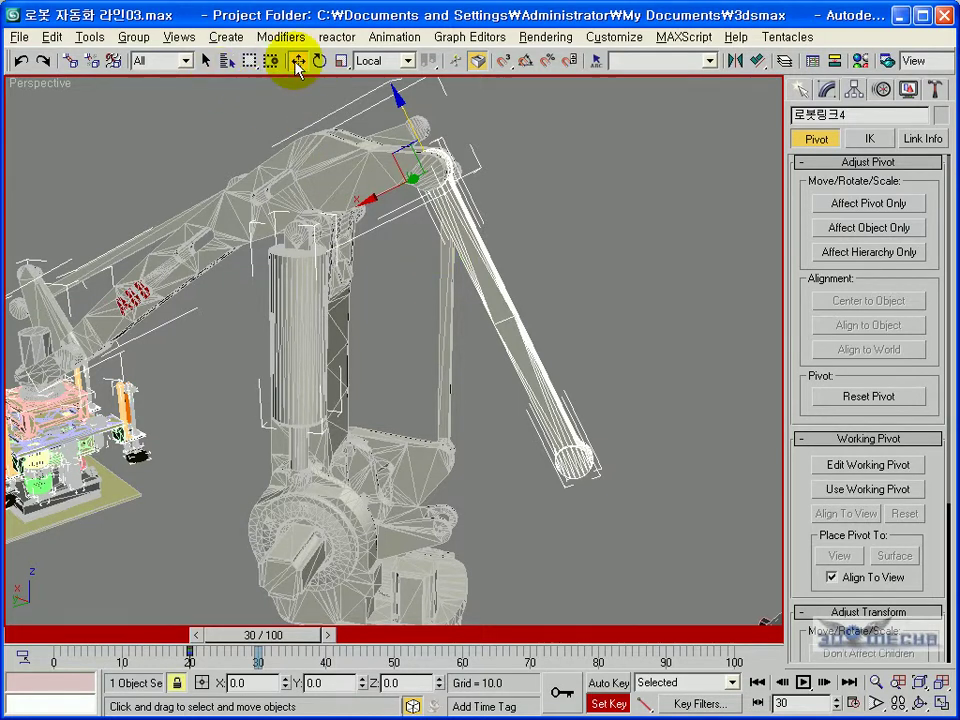
pyautogui.keyDown('alt'); pyautogui.moveTo(499, 171); pyautogui.dragTo(486, 186, button='middle'); pyautogui.keyUp('alt')
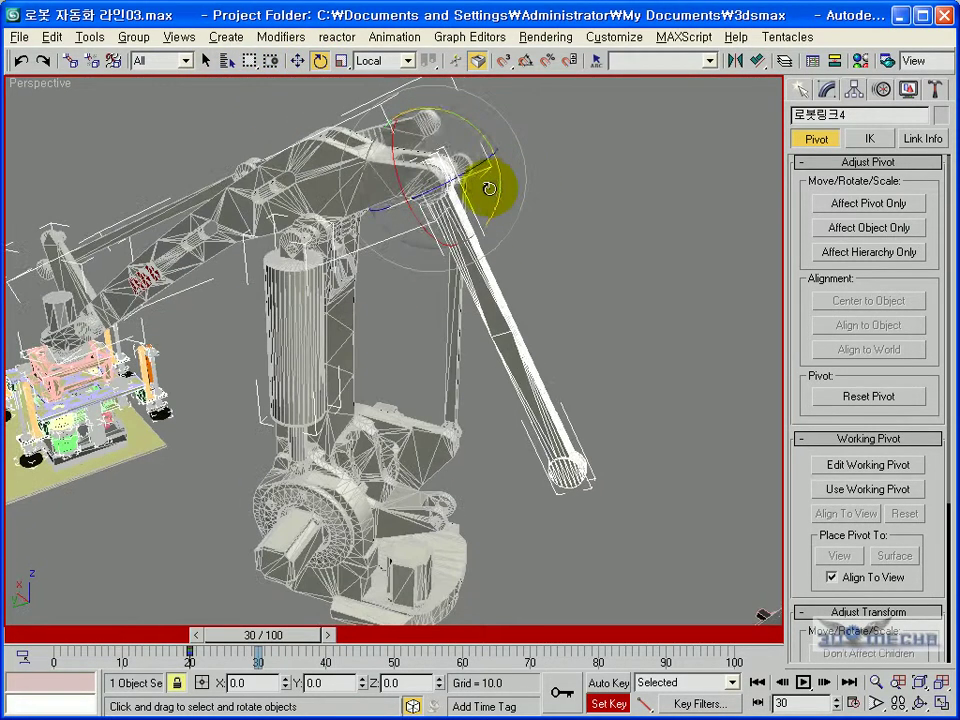
pyautogui.moveTo(482, 171); pyautogui.dragTo(497, 226)
pyautogui.keyDown('alt'); pyautogui.moveTo(488, 267); pyautogui.dragTo(499, 215, button='middle'); pyautogui.keyUp('alt')
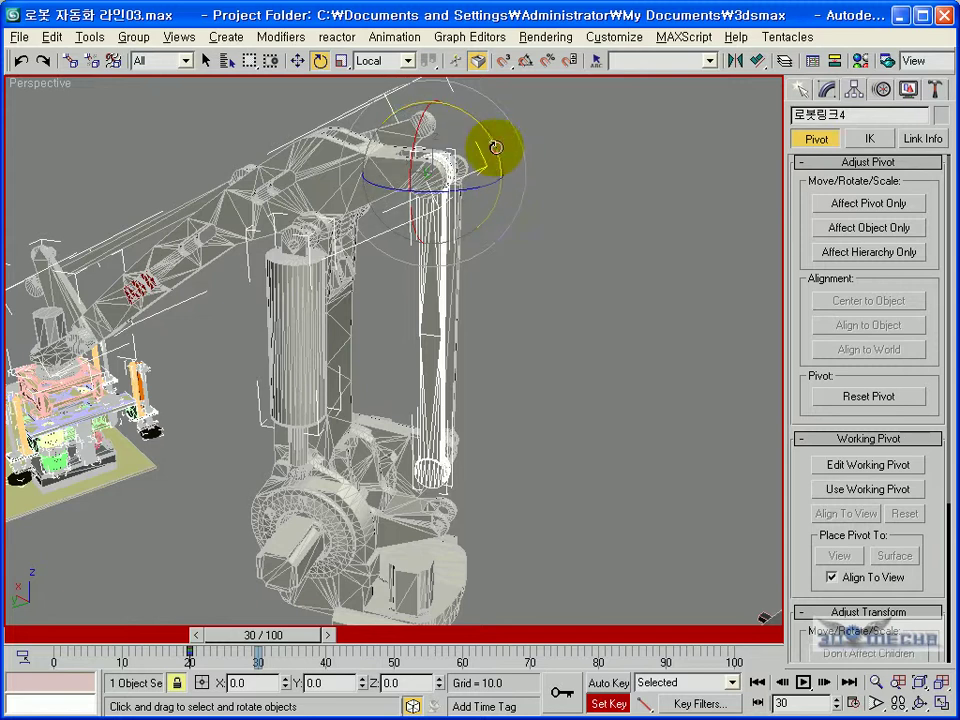
pyautogui.keyDown('alt'); pyautogui.moveTo(463, 266); pyautogui.dragTo(504, 246, button='middle'); pyautogui.keyUp('alt')
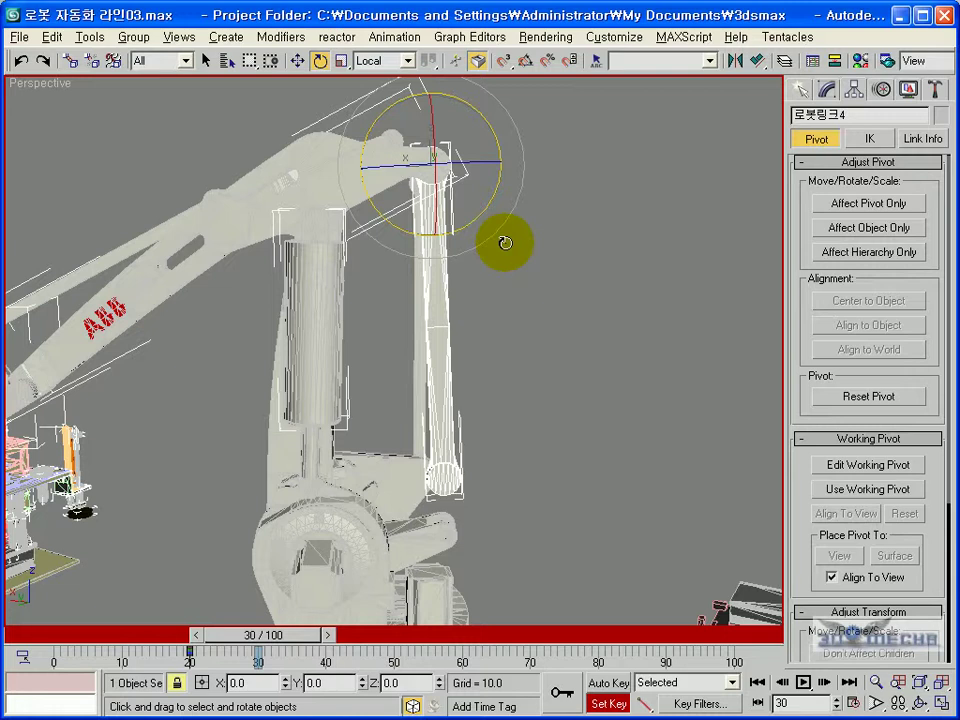
pyautogui.moveTo(369, 489); pyautogui.dragTo(400, 600)
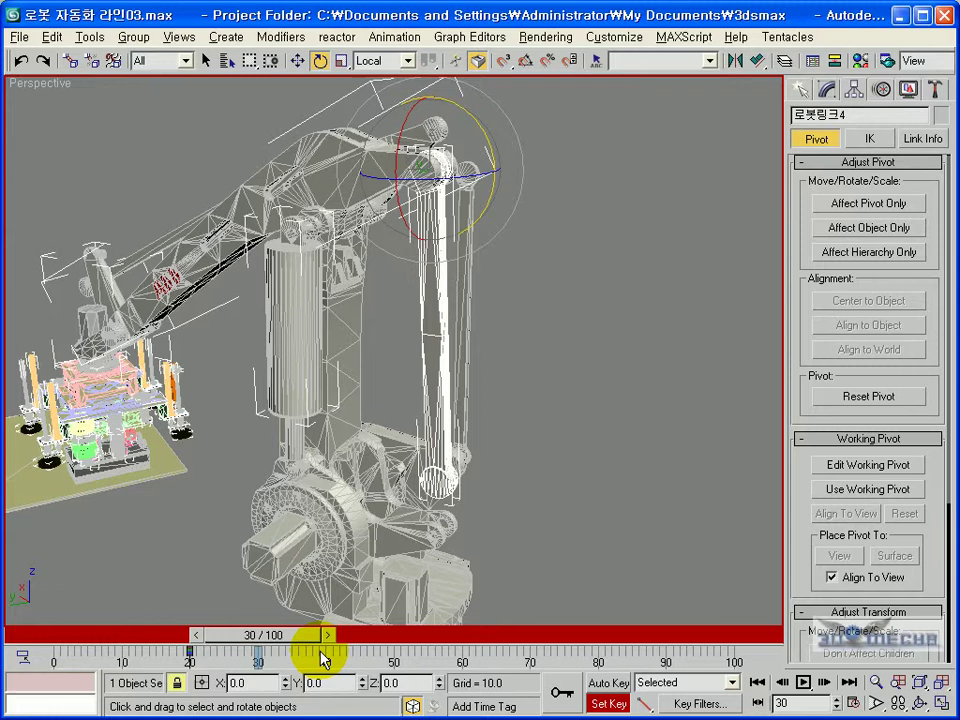
pyautogui.click(570, 706)
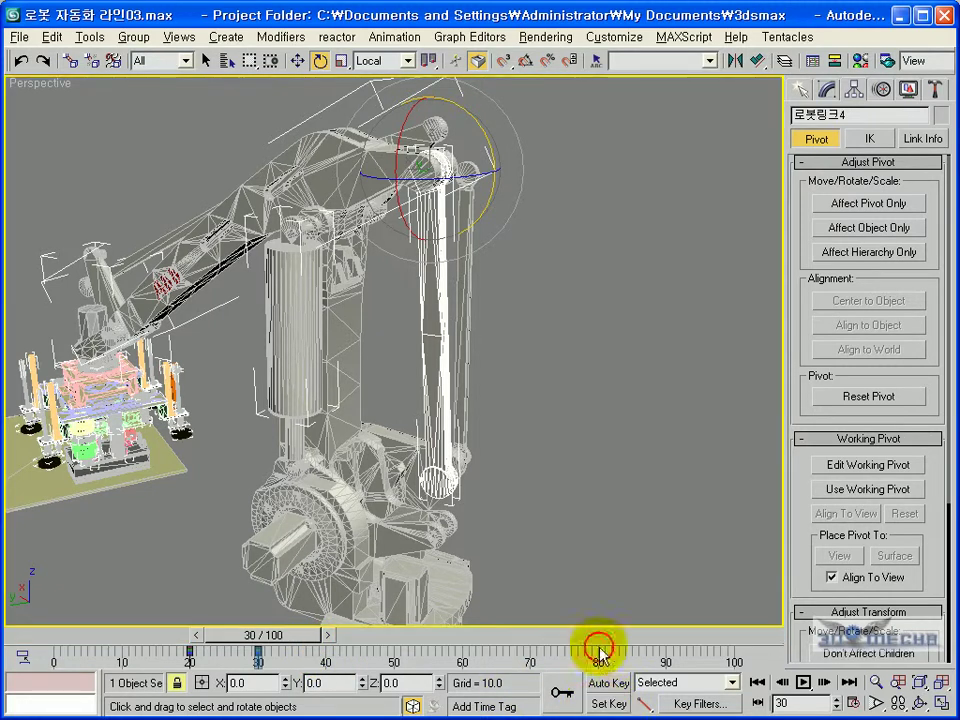
# - Open the group 로봇3 and select the lever inside it that sits below the lower end of the rear link
pyautogui.click(436, 537)
pyautogui.moveTo(448, 540)
pyautogui.keyDown('alt'); pyautogui.mouseDown(button='middle')
pyautogui.moveTo(429, 521)
pyautogui.moveTo(300, 533)
pyautogui.moveTo(460, 521)
pyautogui.mouseUp(button='middle'); pyautogui.keyUp('alt')
pyautogui.click(131, 40)
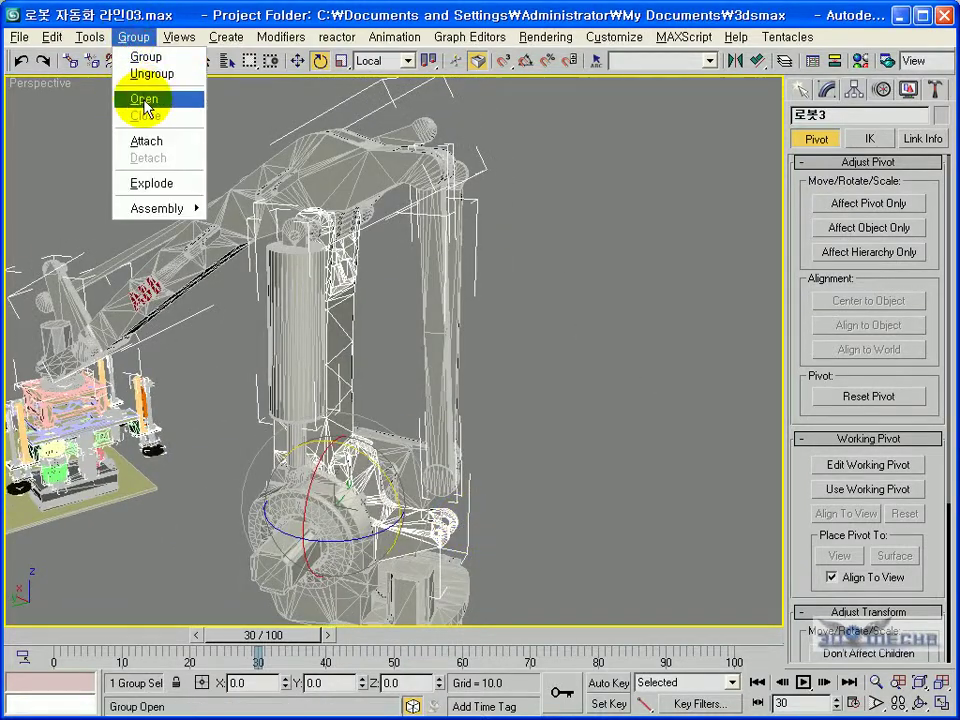
pyautogui.click(120, 99)
pyautogui.click(476, 358)
pyautogui.scroll(5, 482, 315)
pyautogui.keyDown('alt'); pyautogui.moveTo(452, 446); pyautogui.dragTo(443, 423, button='middle'); pyautogui.keyUp('alt')
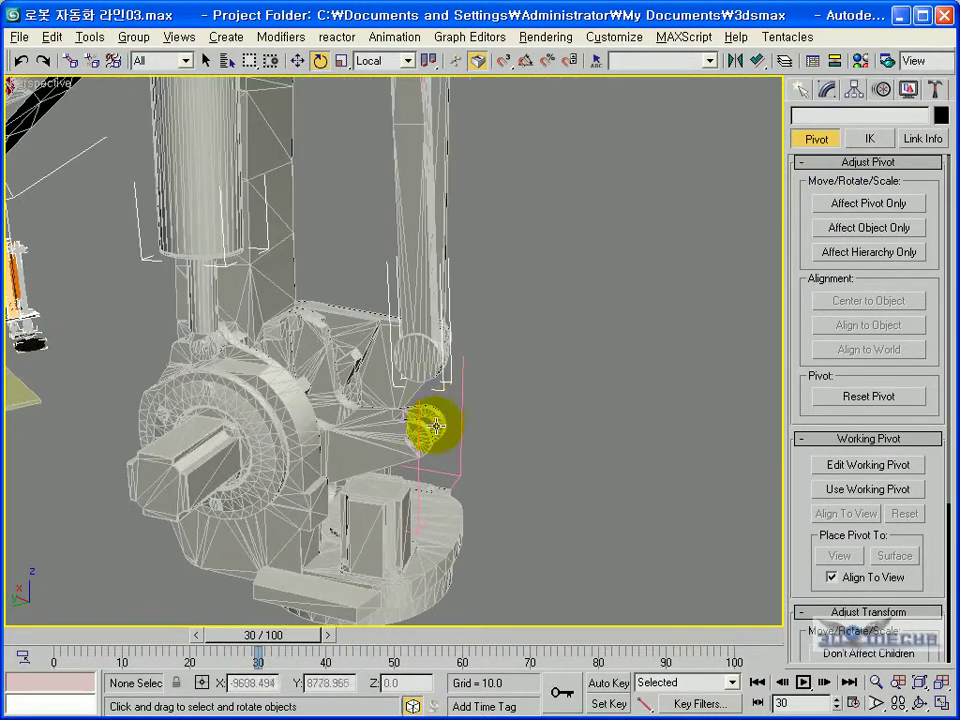
pyautogui.click(436, 427)
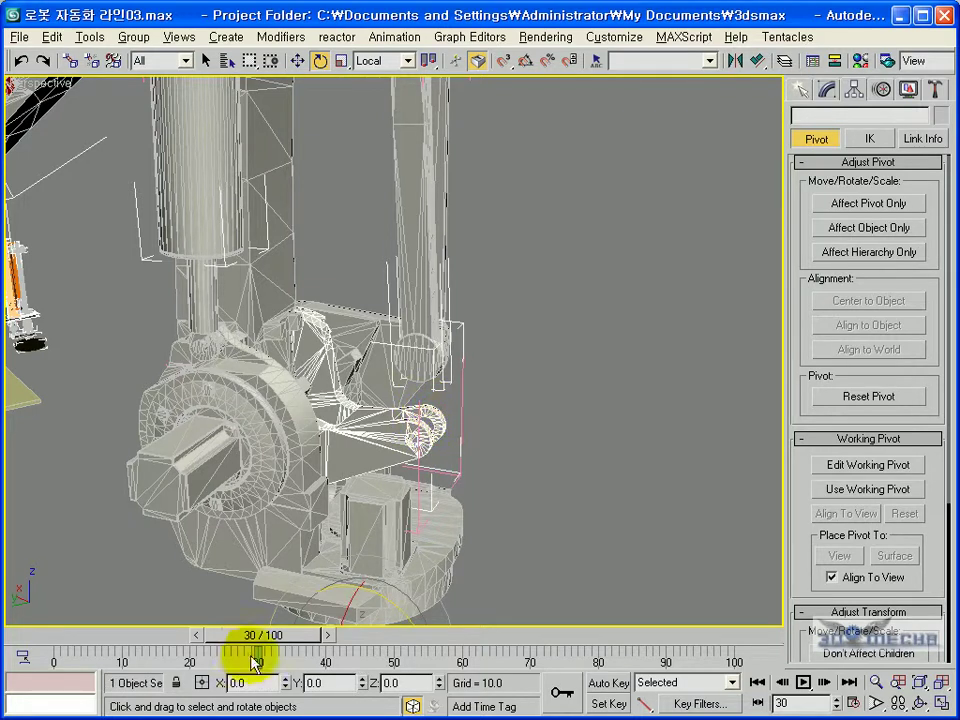
# - Key the lever at frame 20 in Set Key mode and go to frame 30
pyautogui.moveTo(251, 636); pyautogui.dragTo(311, 633)
pyautogui.click(607, 704)
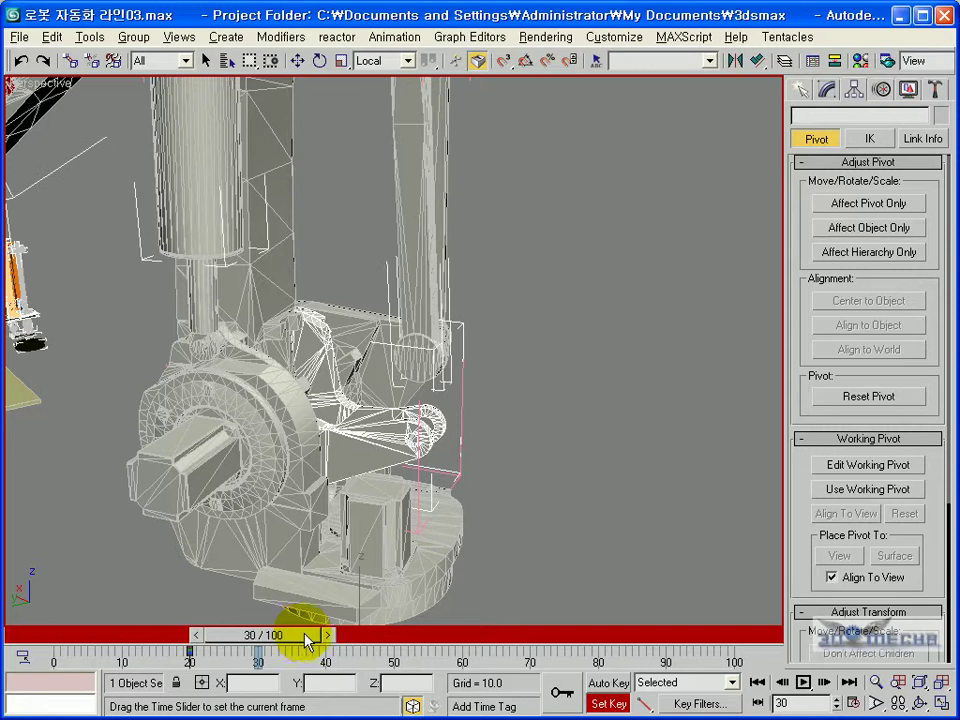
pyautogui.scroll(-5, 367, 472)
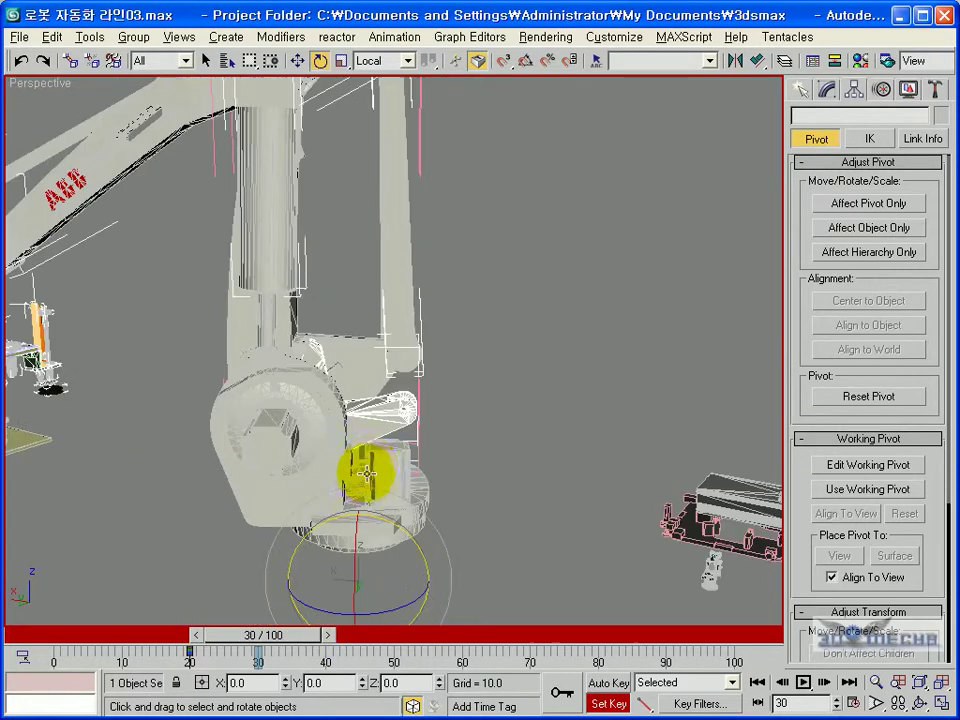
# - With Set Key mode off, enable pivot-only editing of the lever at frame 0 in the full-size Front view
pyautogui.click(298, 60)
pyautogui.hotkey('alt', 'w')
pyautogui.click(590, 704)
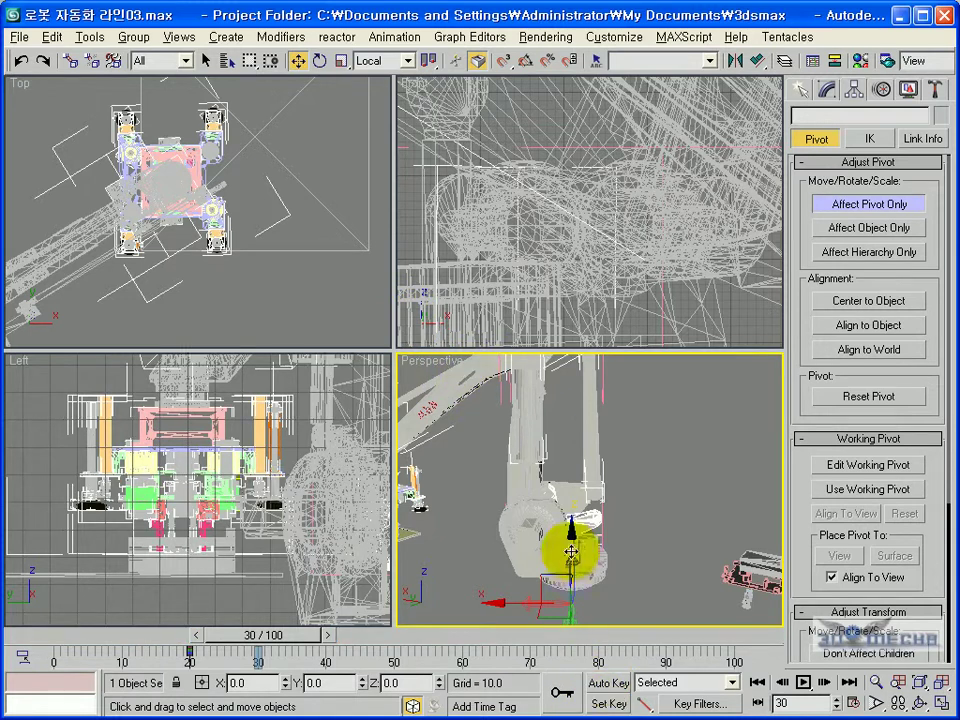
pyautogui.rightClick(257, 493)
pyautogui.moveTo(257, 636); pyautogui.dragTo(17, 636)
pyautogui.rightClick(668, 213)
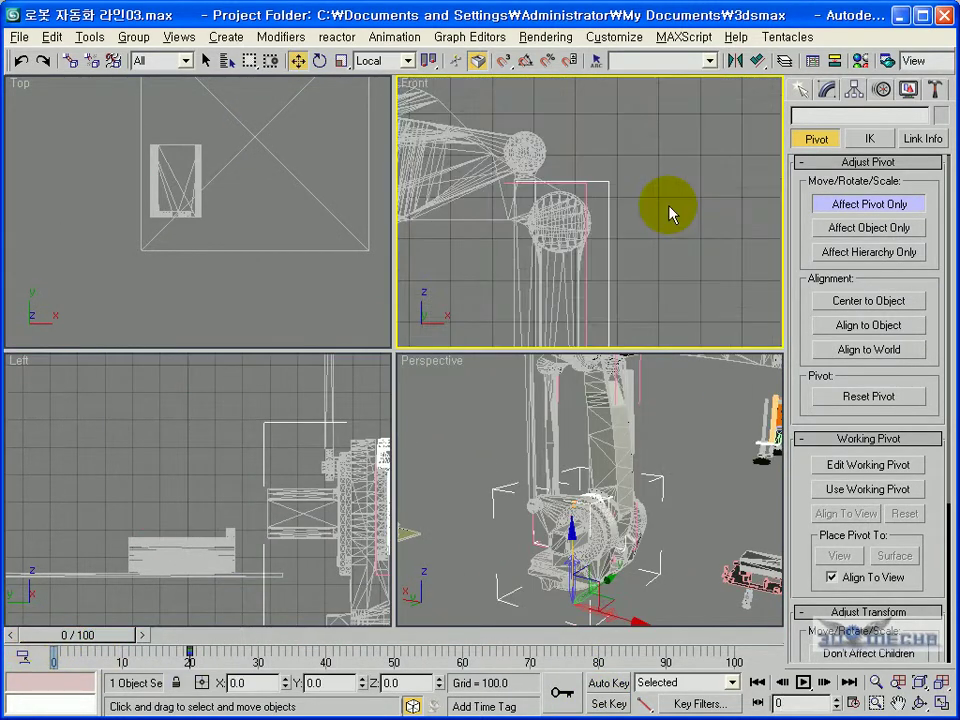
pyautogui.hotkey('alt', 'w')
pyautogui.scroll(-2, 508, 336)
pyautogui.scroll(4, 432, 440)
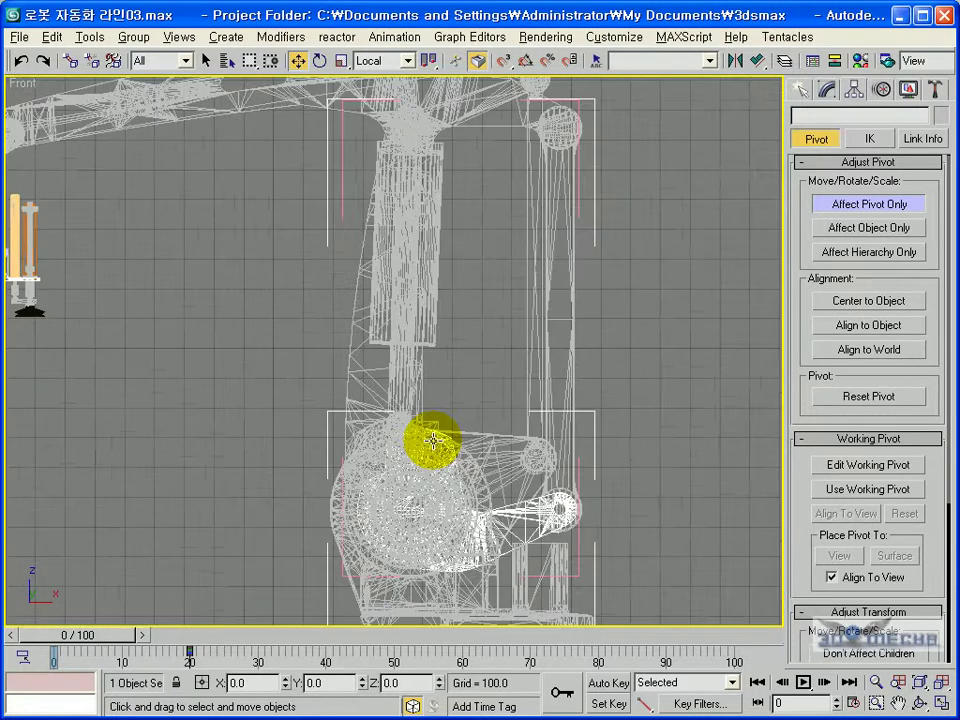
pyautogui.moveTo(432, 440); pyautogui.dragTo(410, 216, button='middle')
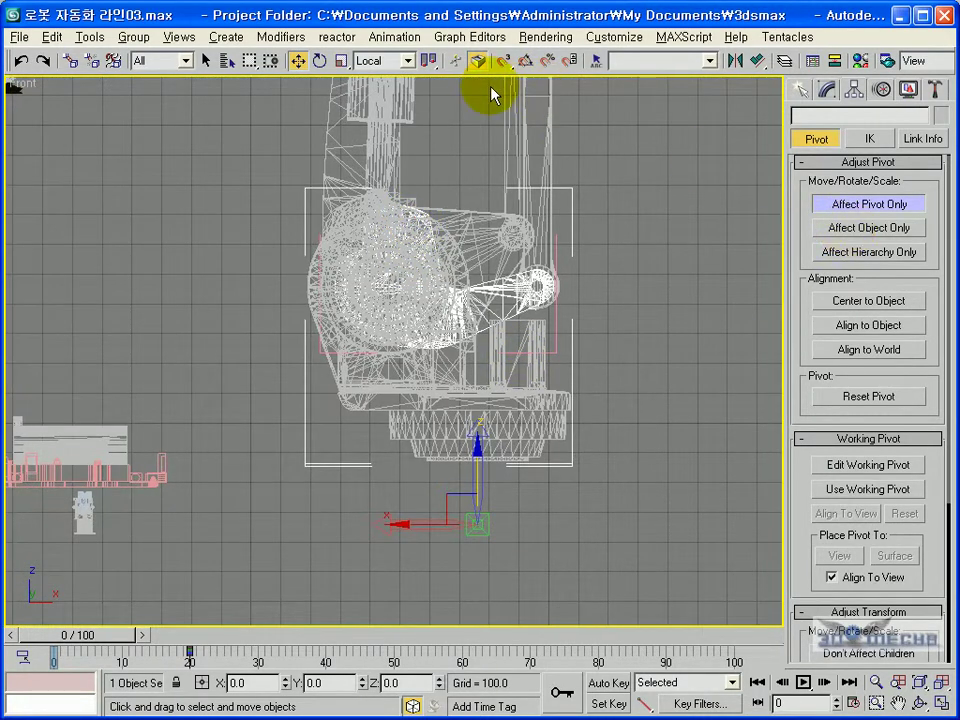
# - Using the View coordinate system, move the lever's pivot to the centre of the large round base joint and end pivot-only editing
pyautogui.click(376, 67)
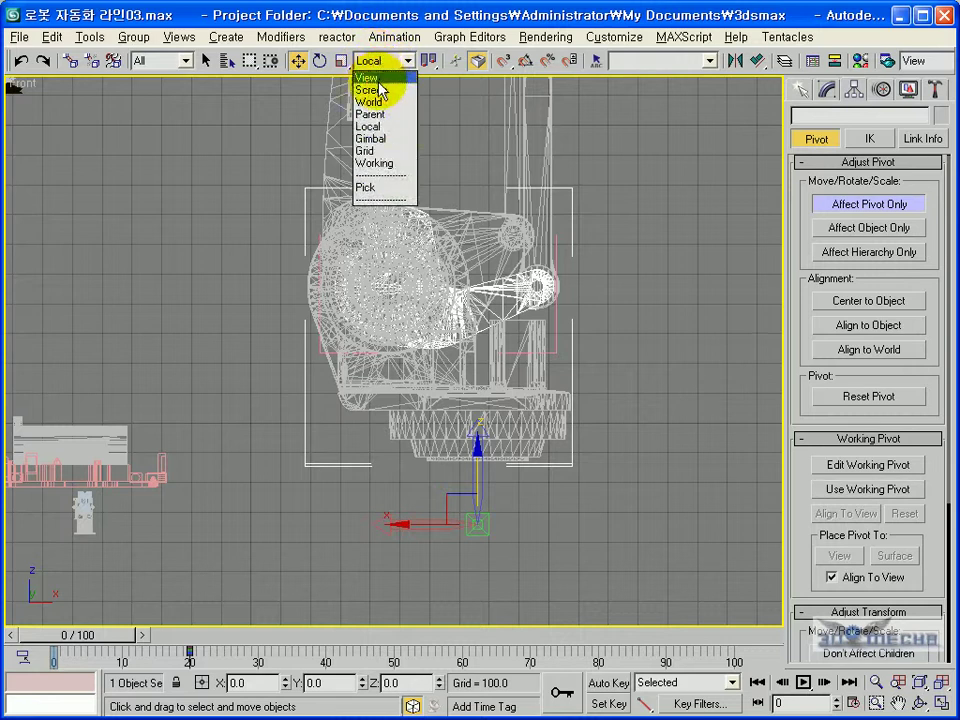
pyautogui.click(368, 74)
pyautogui.moveTo(506, 499); pyautogui.dragTo(421, 265)
pyautogui.scroll(10, 410, 263)
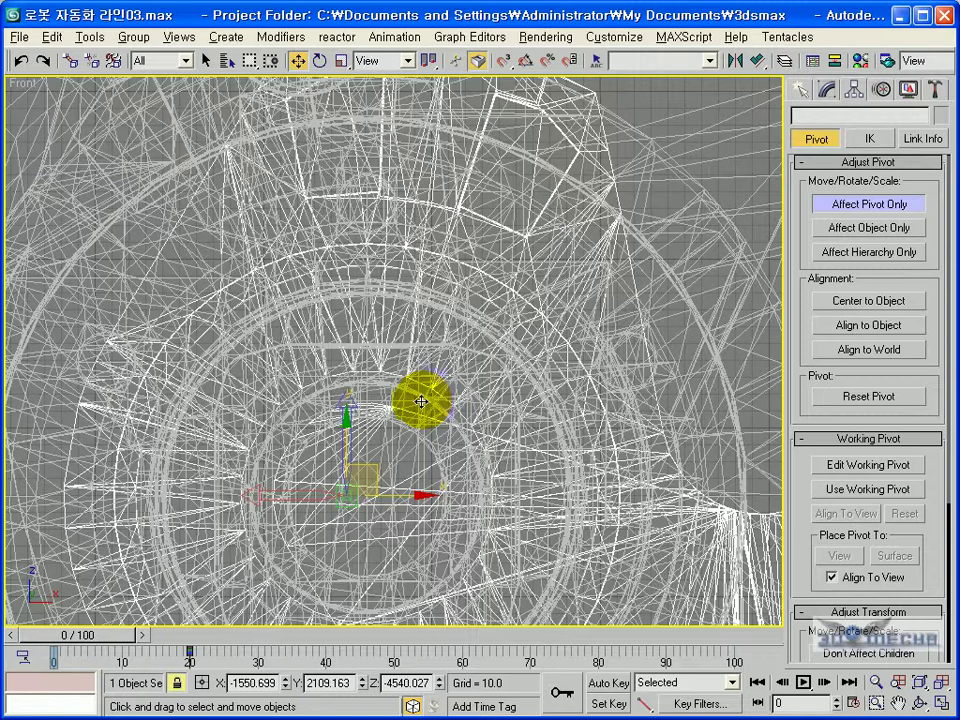
pyautogui.click(435, 394)
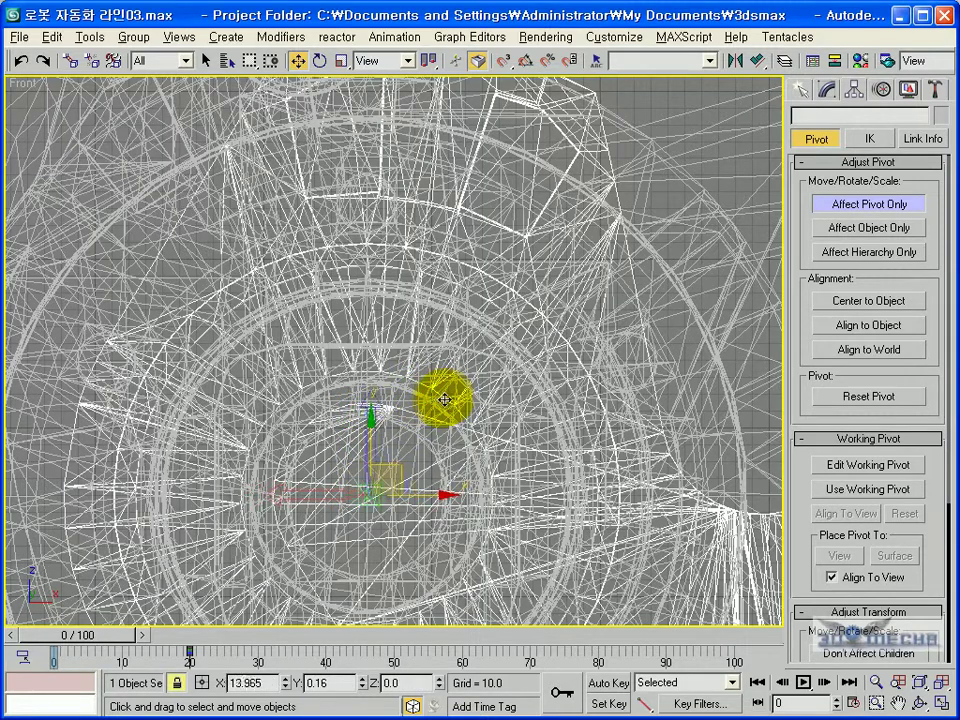
pyautogui.click(857, 206)
pyautogui.scroll(-2, 550, 331)
pyautogui.hotkey('alt', 'w')
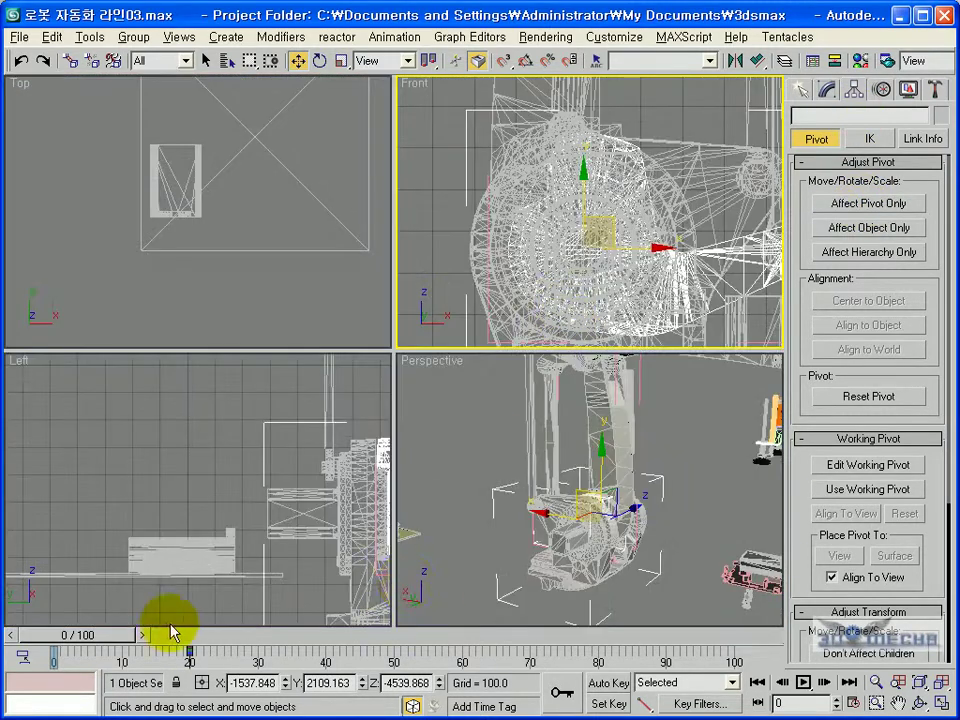
# - Go to frame 30 and return to the full-size Perspective view of the lever
pyautogui.moveTo(124, 634); pyautogui.dragTo(294, 640)
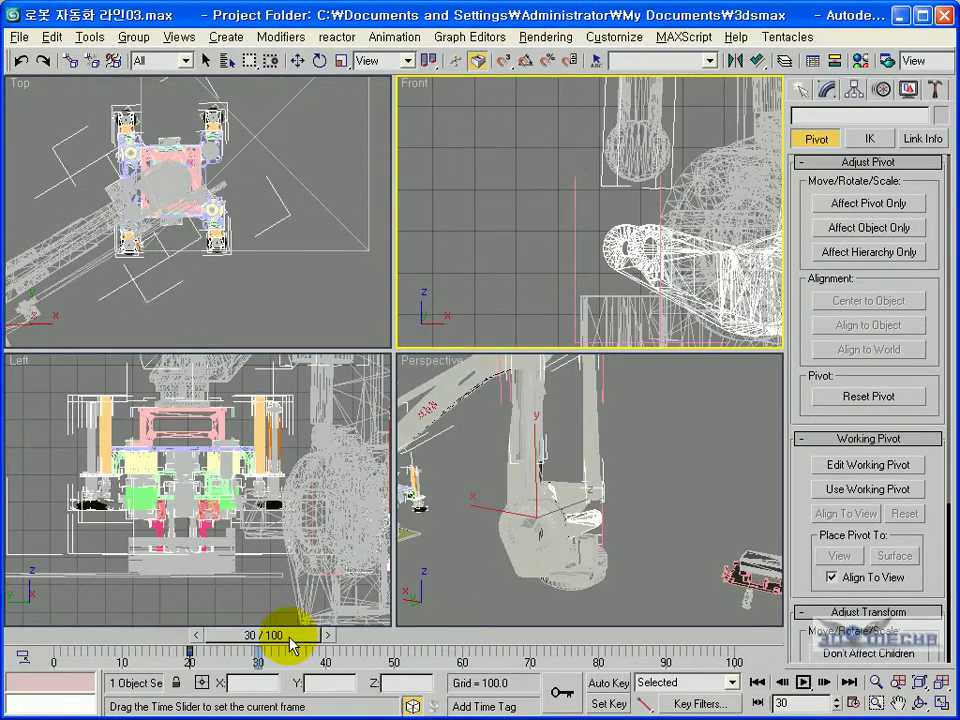
pyautogui.press('w')
pyautogui.click(536, 443)
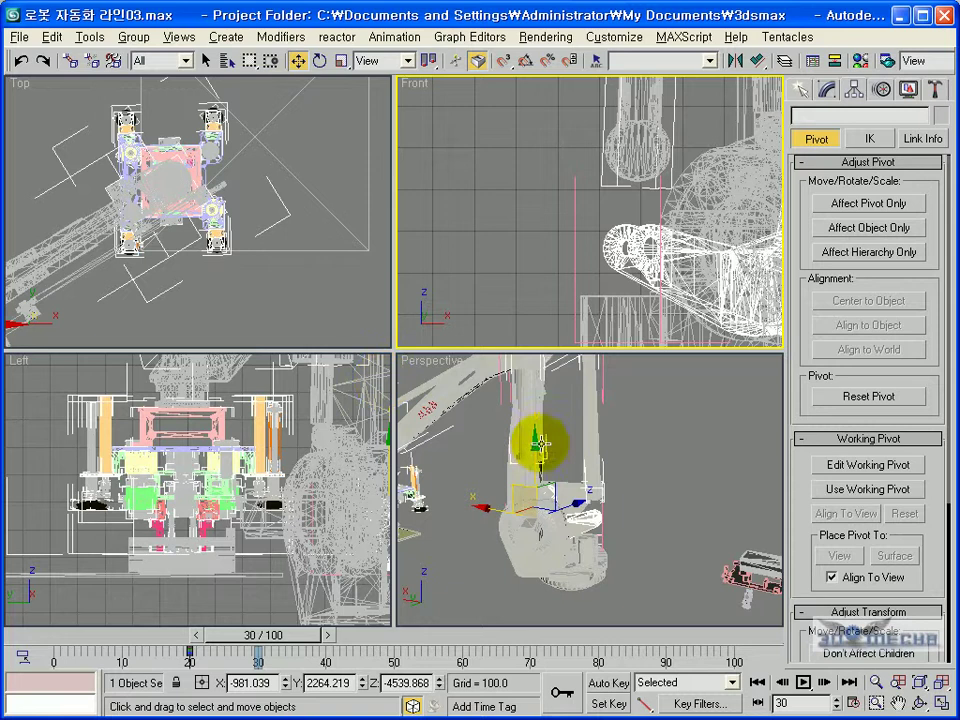
pyautogui.scroll(3, 621, 206)
pyautogui.hotkey('alt', 'w')
pyautogui.hotkey('alt', 'w')
pyautogui.click(489, 456)
pyautogui.hotkey('alt', 'w')
pyautogui.scroll(-2, 490, 460)
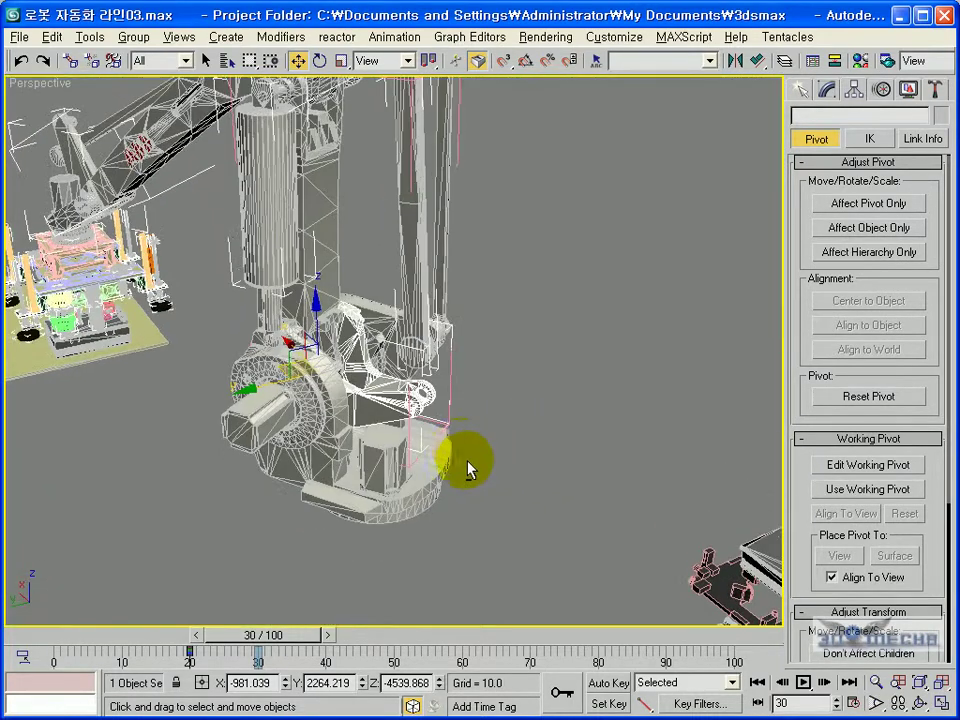
# - Switch the reference coordinate system to Local and enable Set Key mode
pyautogui.click(370, 61)
pyautogui.click(370, 130)
pyautogui.keyDown('alt'); pyautogui.moveTo(355, 298); pyautogui.dragTo(437, 381, button='middle'); pyautogui.keyUp('alt')
pyautogui.scroll(4, 430, 380)
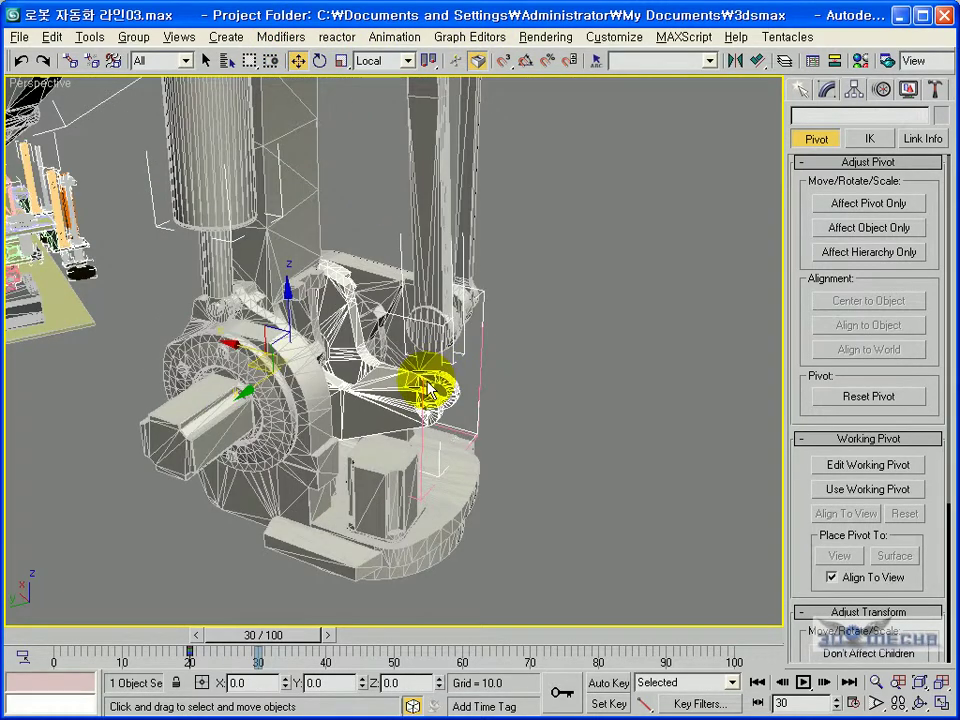
pyautogui.click(607, 704)
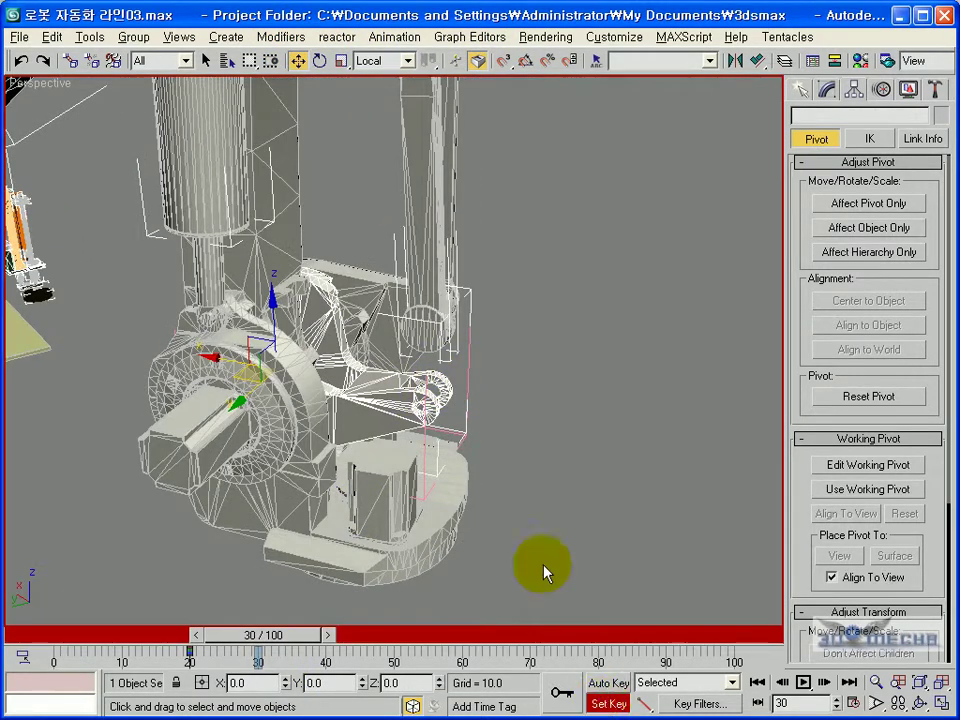
# - Rotate the lever upward at frame 30 until its end meets the lower end of the rear link, and set a key
pyautogui.keyDown('alt'); pyautogui.moveTo(450, 515); pyautogui.dragTo(488, 544, button='middle'); pyautogui.keyUp('alt')
pyautogui.click(319, 61)
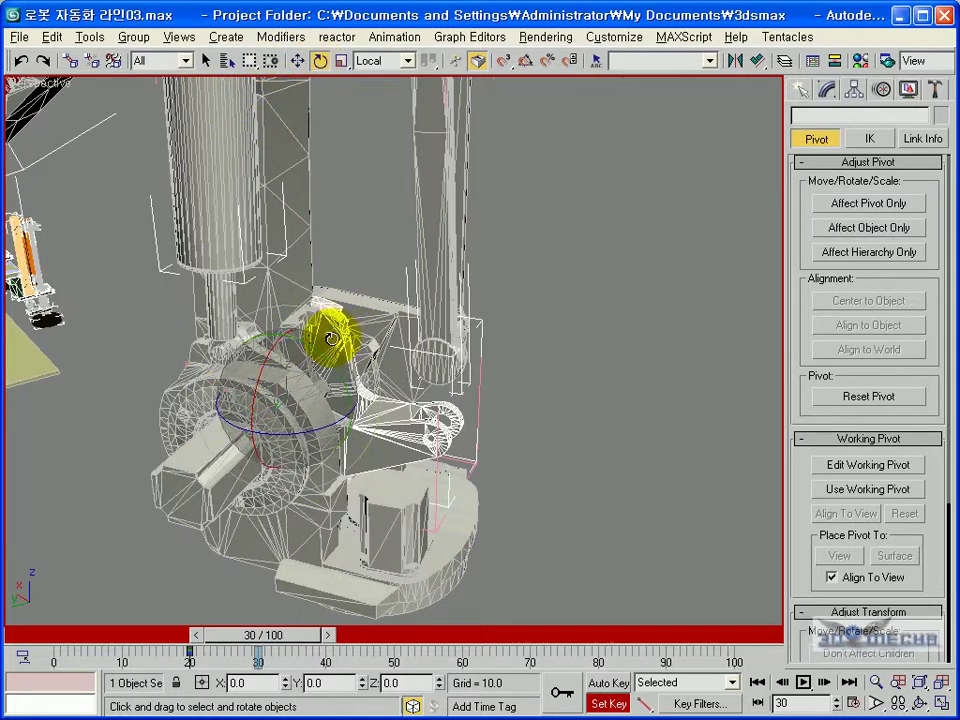
pyautogui.moveTo(326, 355); pyautogui.dragTo(301, 313)
pyautogui.keyDown('alt'); pyautogui.moveTo(301, 313); pyautogui.dragTo(452, 349, button='middle'); pyautogui.keyUp('alt')
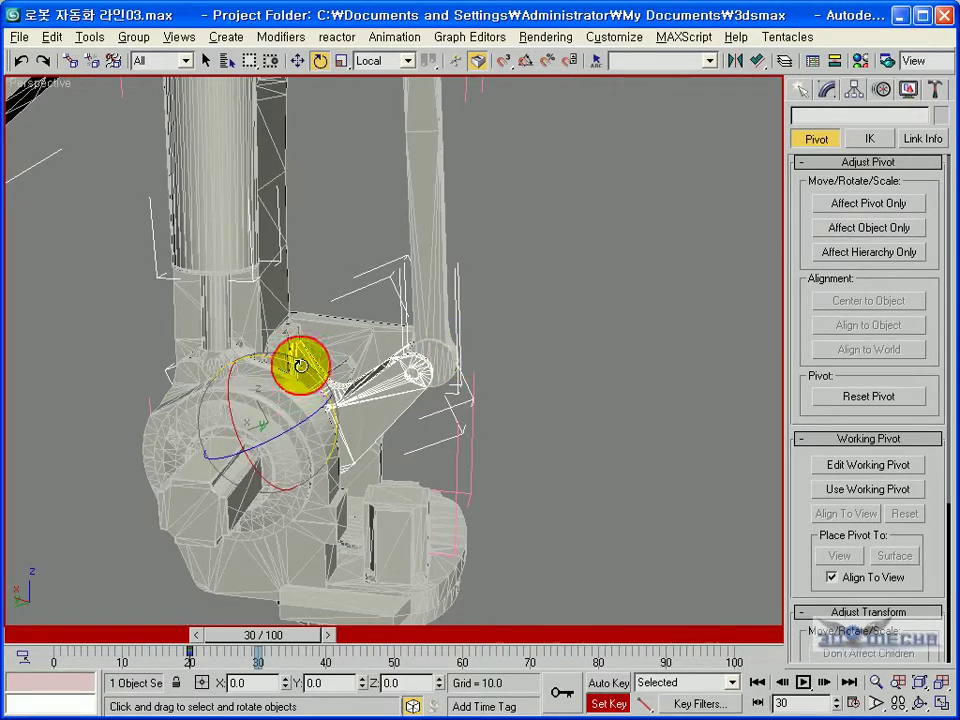
pyautogui.moveTo(301, 365); pyautogui.dragTo(294, 360)
pyautogui.click(556, 697)
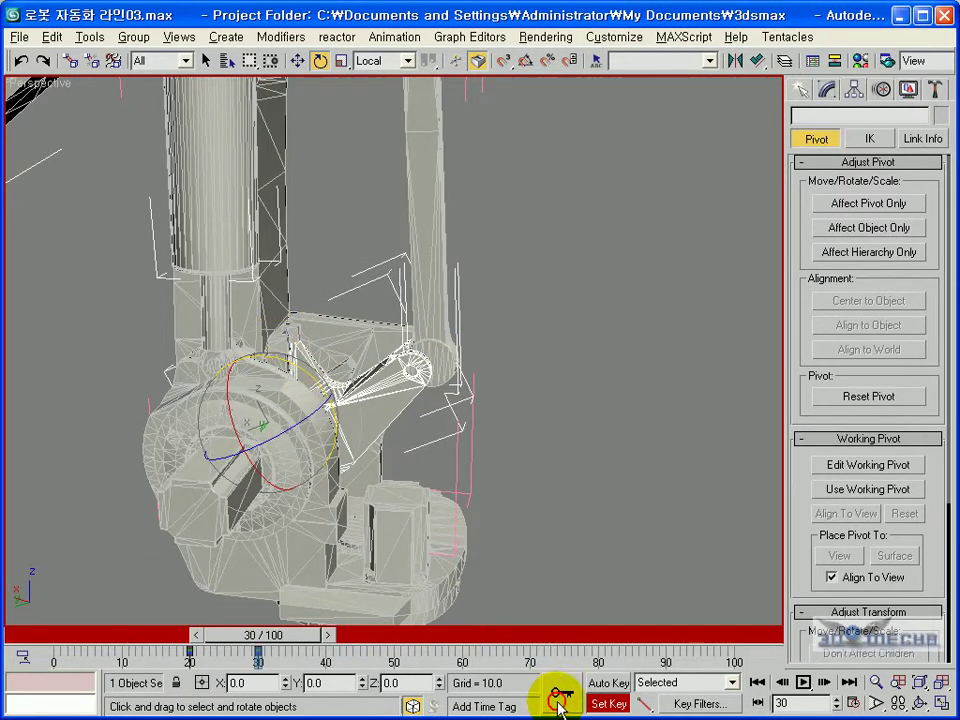
# - With Set Key mode off, select 로봇링크4 and show its Y Rotation curve in the Curve Editor
pyautogui.click(570, 332)
pyautogui.click(437, 257)
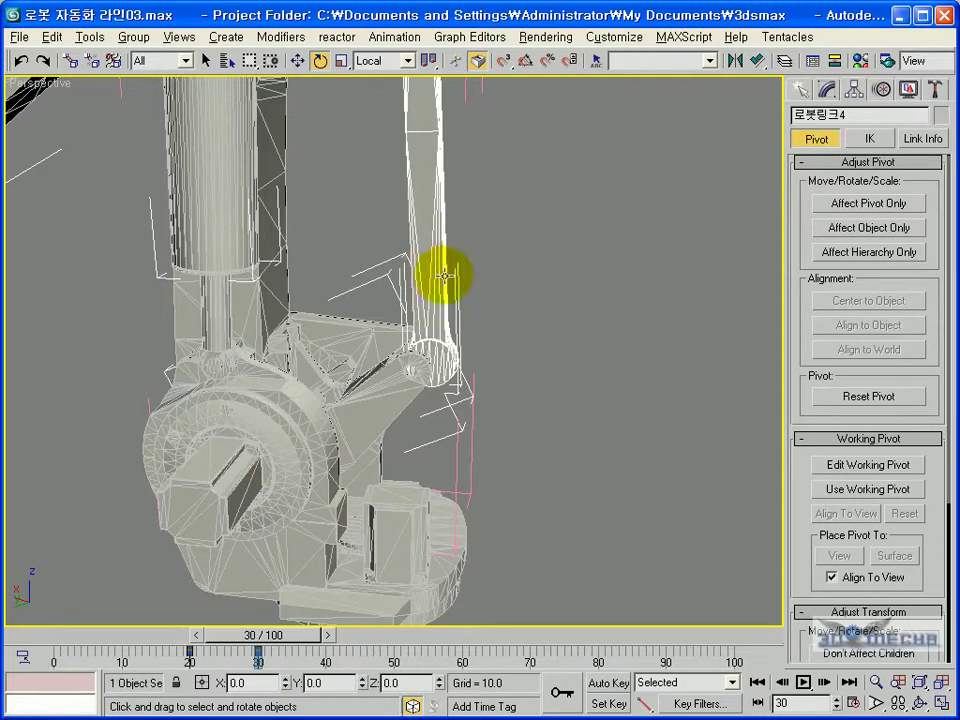
pyautogui.click(462, 37)
pyautogui.click(465, 57)
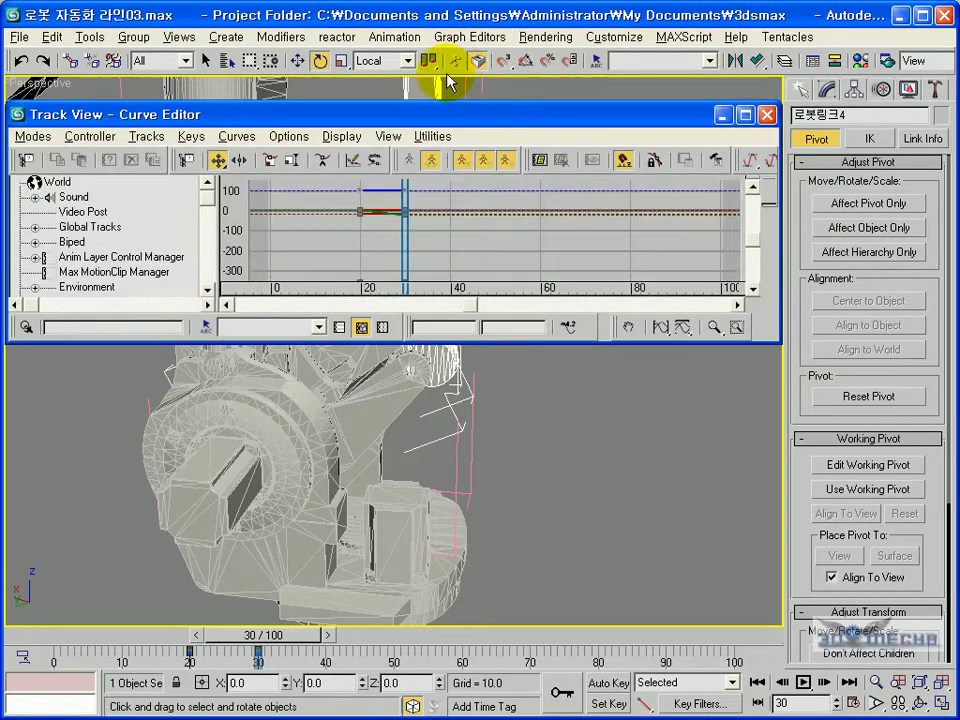
pyautogui.moveTo(214, 201); pyautogui.dragTo(204, 255)
pyautogui.click(167, 213)
pyautogui.click(160, 227)
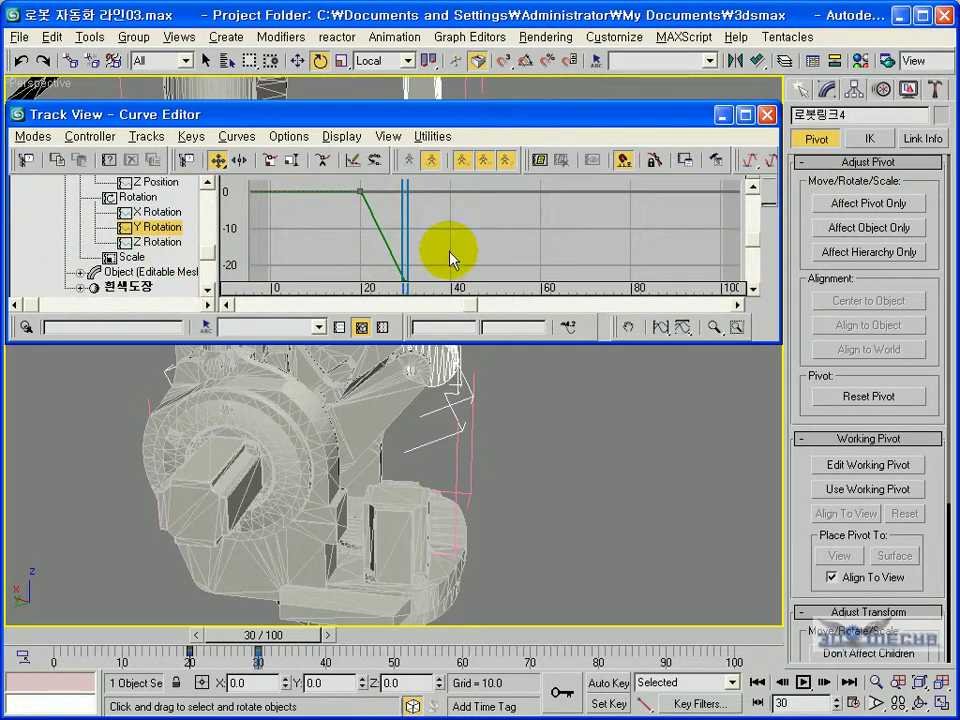
# - Set the Y Rotation key of 로봇링크4 at frame 30 to -26 and check its fit at the lever joint
pyautogui.click(407, 280)
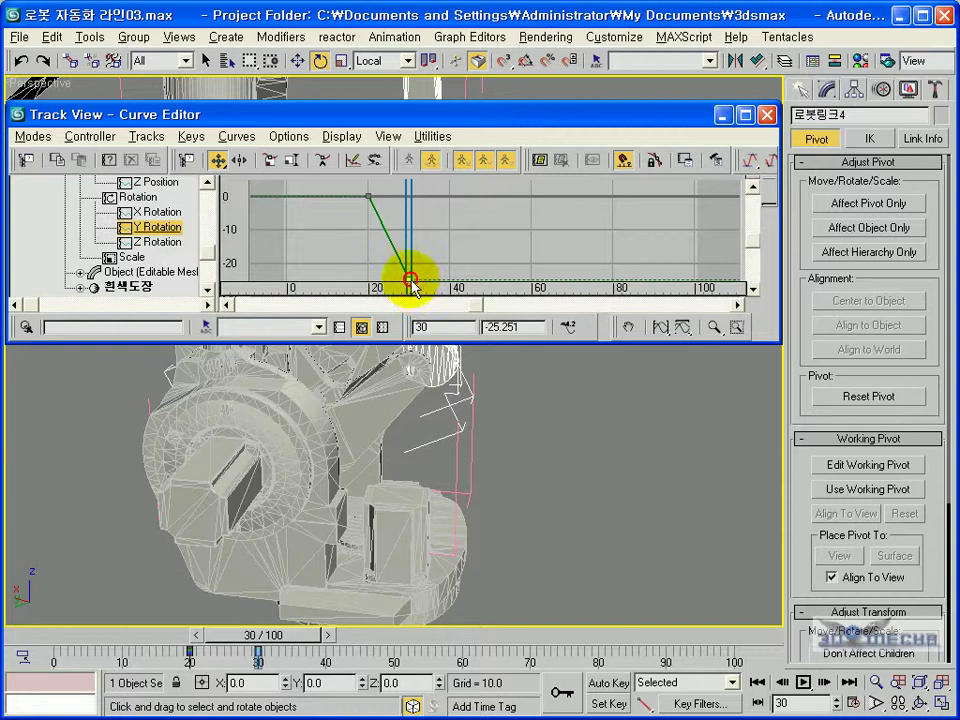
pyautogui.scroll(-8, 531, 426)
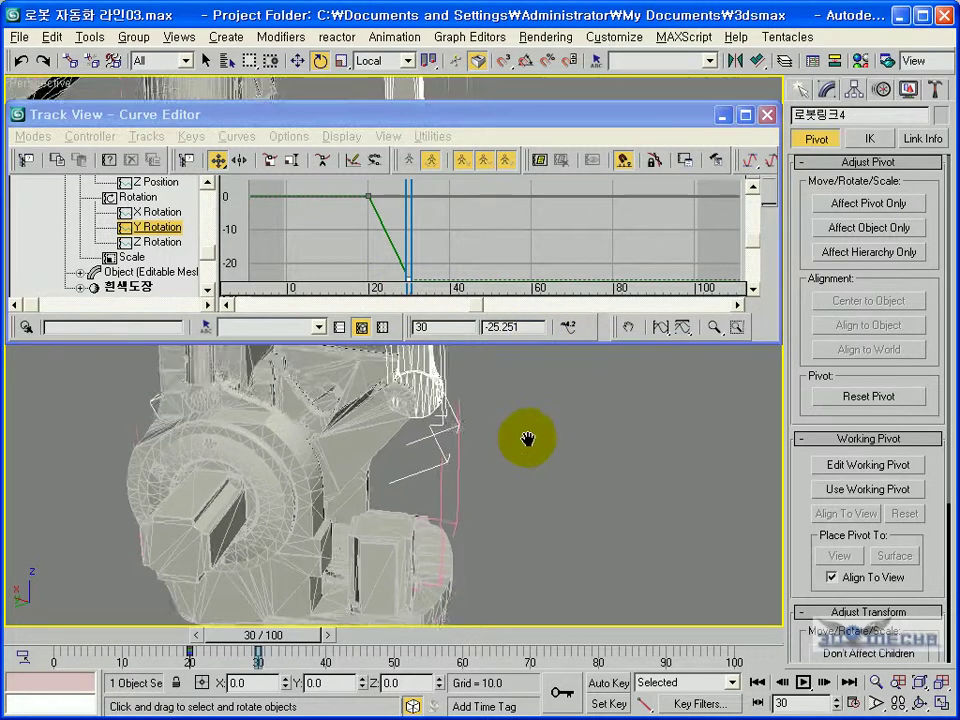
pyautogui.moveTo(467, 489); pyautogui.dragTo(437, 532, button='middle')
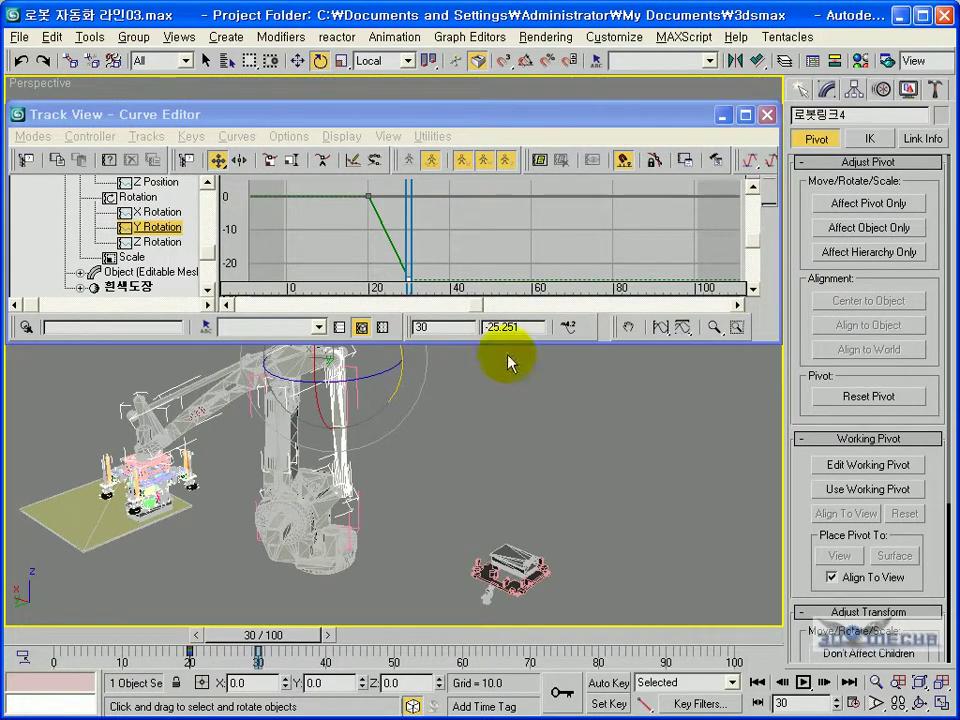
pyautogui.click(536, 322)
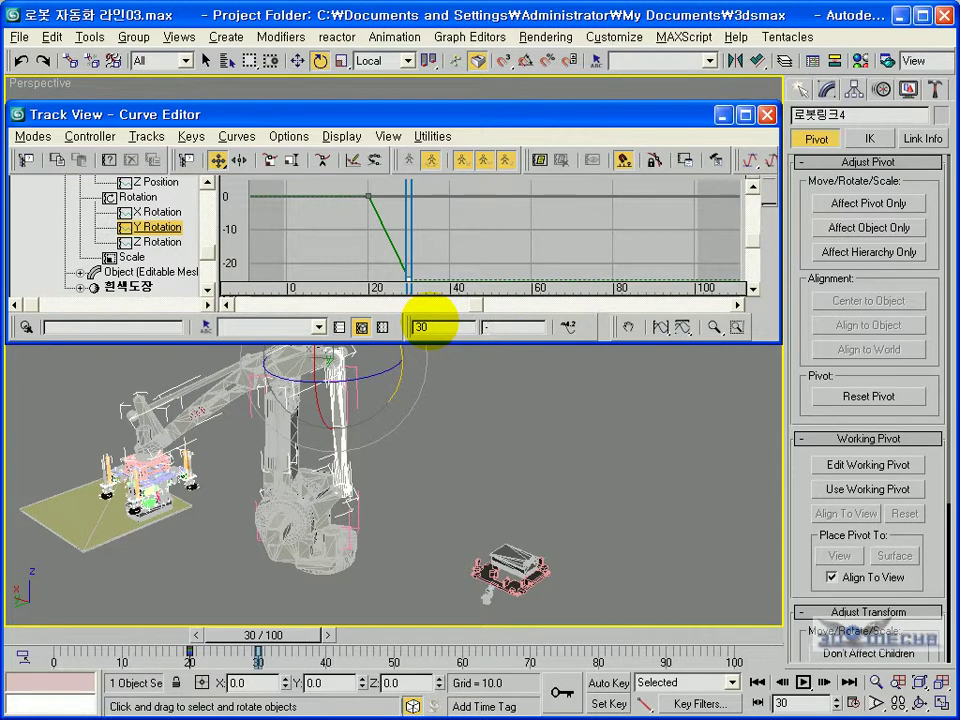
pyautogui.write('-26')
pyautogui.press('Return')
pyautogui.scroll(5, 420, 452)
pyautogui.moveTo(420, 452); pyautogui.dragTo(461, 450, button='middle')
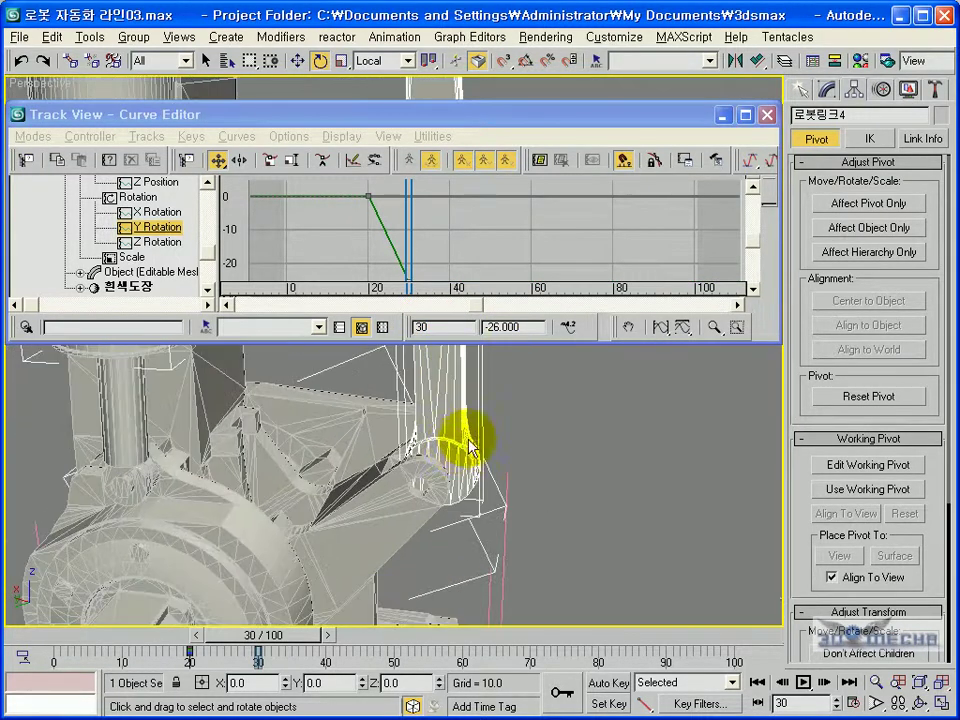
# - Set the Y Rotation key of 로봇링크4 at frame 30 to -27.5 and close the Curve Editor
pyautogui.click(432, 320)
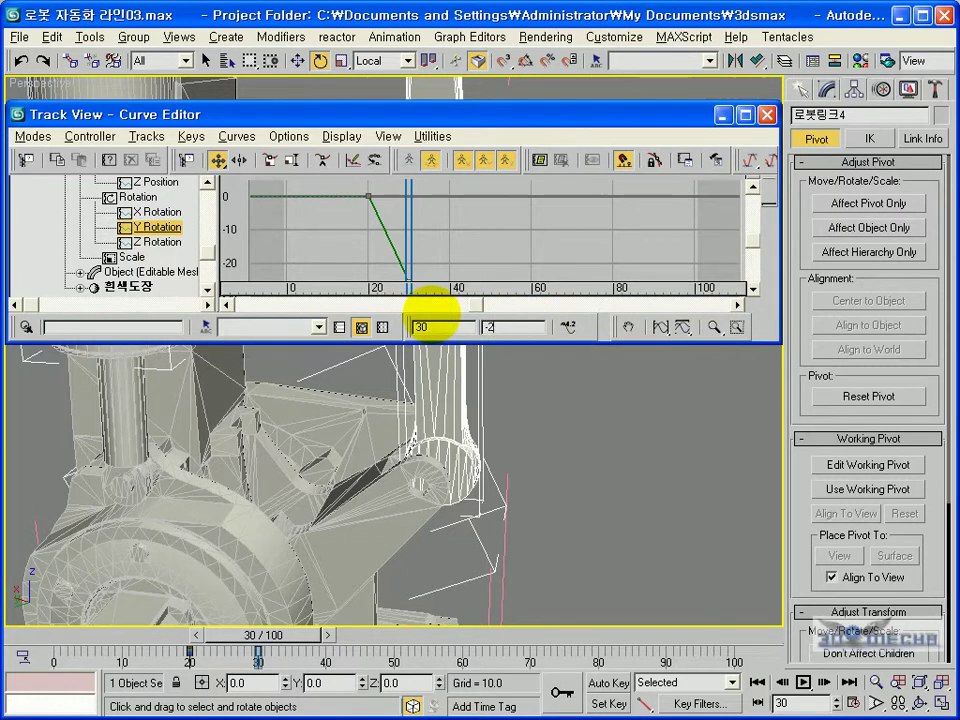
pyautogui.press('Return')
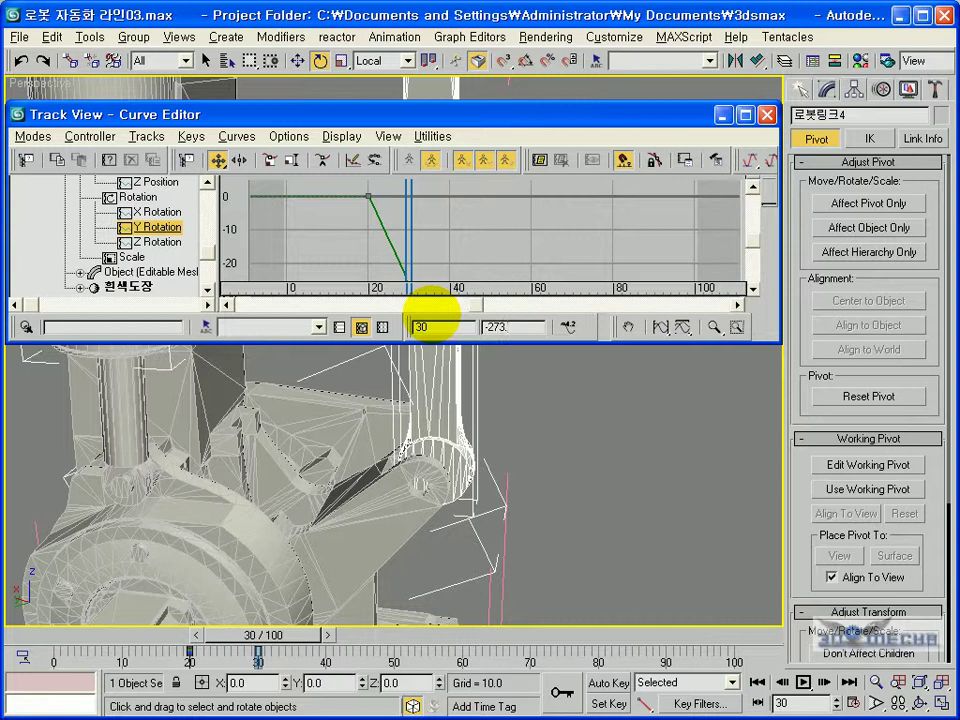
pyautogui.write('-27')
pyautogui.press('Return')
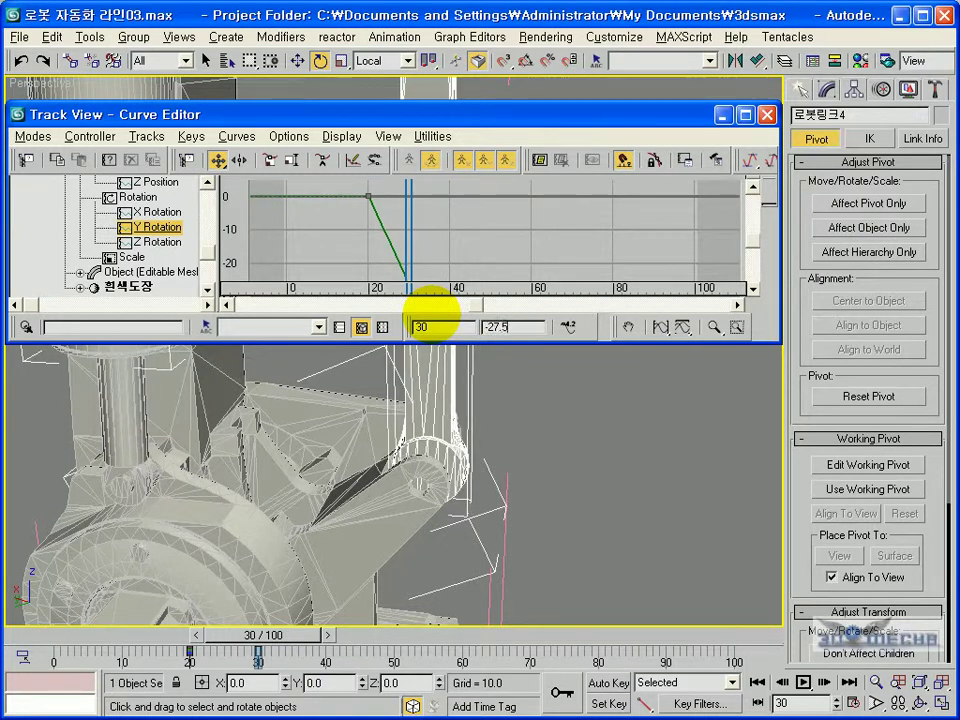
pyautogui.write('-27.5')
pyautogui.press('Return')
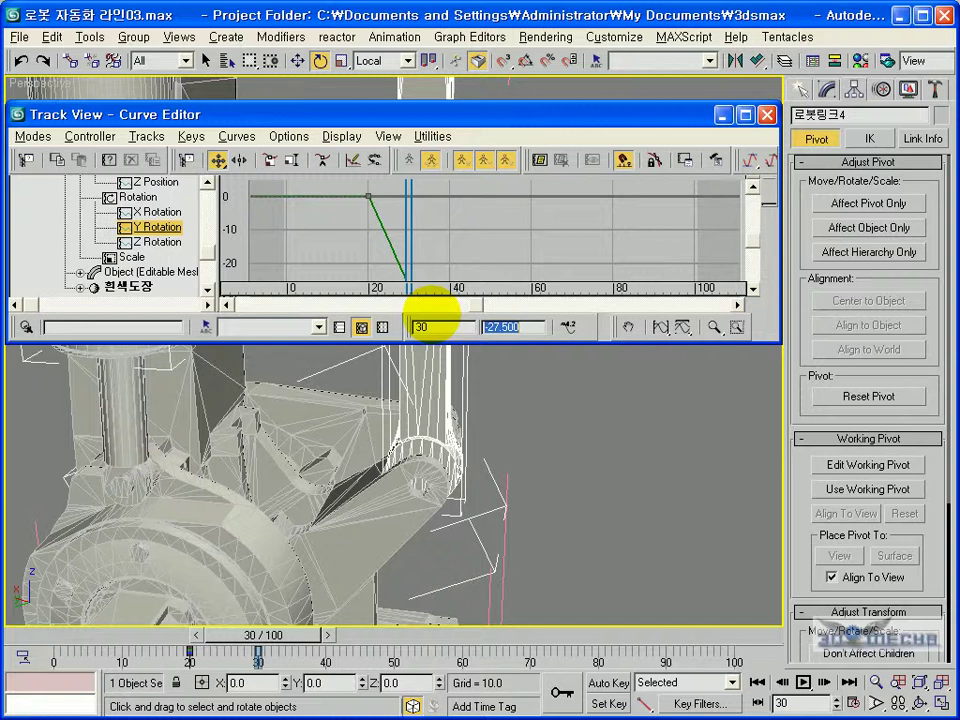
pyautogui.click(767, 114)
# - Deselect 로봇링크4 with the Move tool active and go to frame 20
pyautogui.scroll(-6, 601, 295)
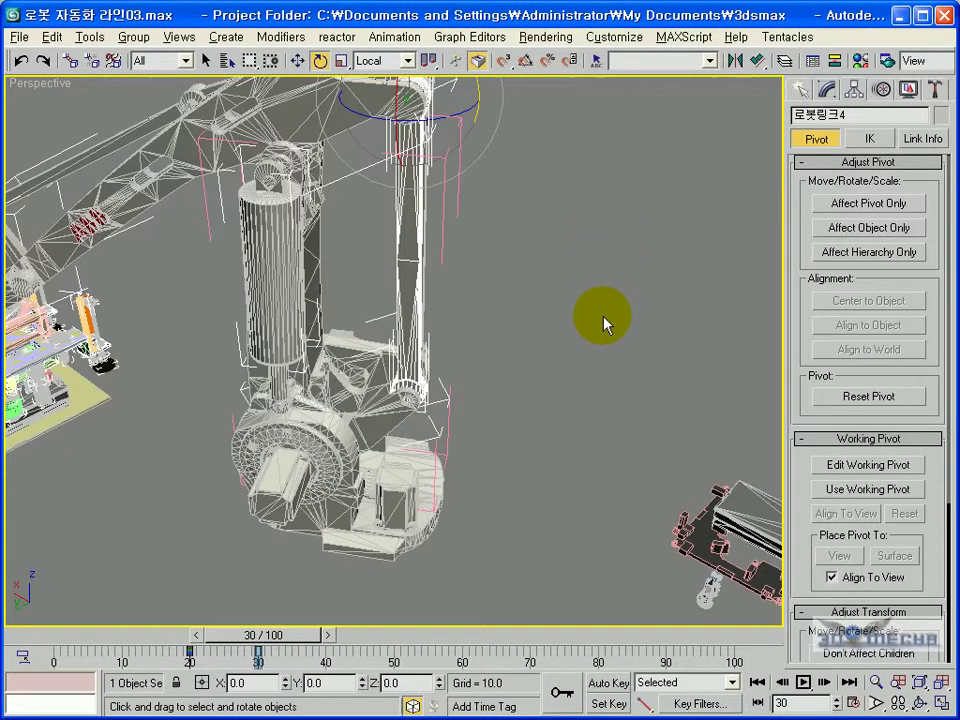
pyautogui.scroll(-3, 611, 311)
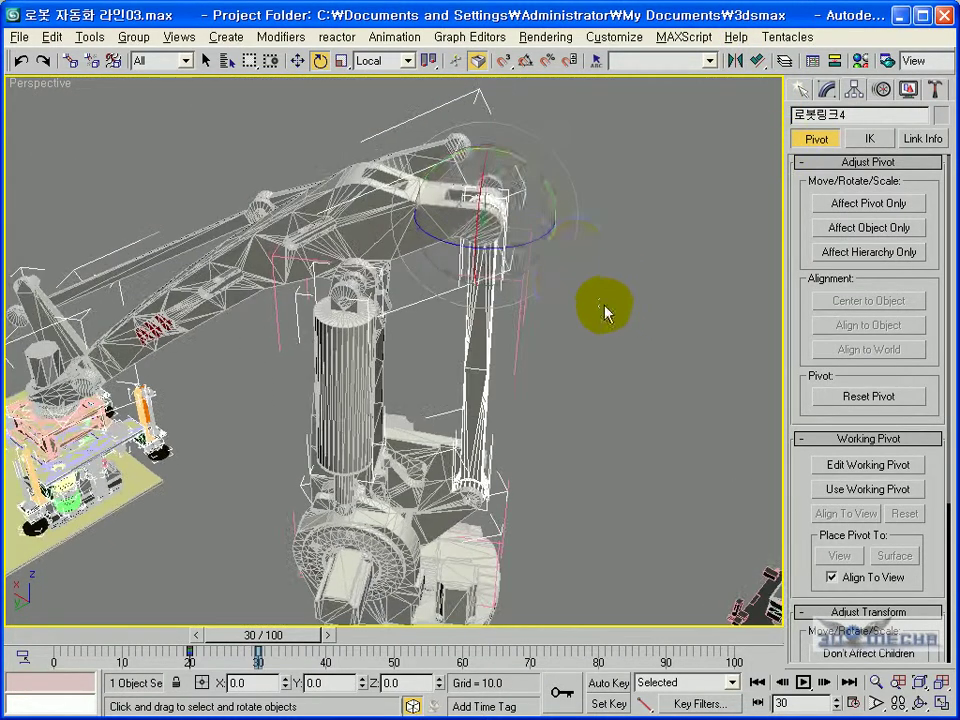
pyautogui.click(297, 60)
pyautogui.scroll(-5, 436, 240)
pyautogui.moveTo(429, 232)
pyautogui.keyDown('alt'); pyautogui.mouseDown(button='middle')
pyautogui.moveTo(396, 240)
pyautogui.moveTo(446, 326)
pyautogui.moveTo(392, 296)
pyautogui.moveTo(246, 300)
pyautogui.mouseUp(button='middle'); pyautogui.keyUp('alt')
pyautogui.keyDown('alt'); pyautogui.moveTo(399, 347); pyautogui.dragTo(315, 279, button='middle'); pyautogui.keyUp('alt')
pyautogui.click(495, 238)
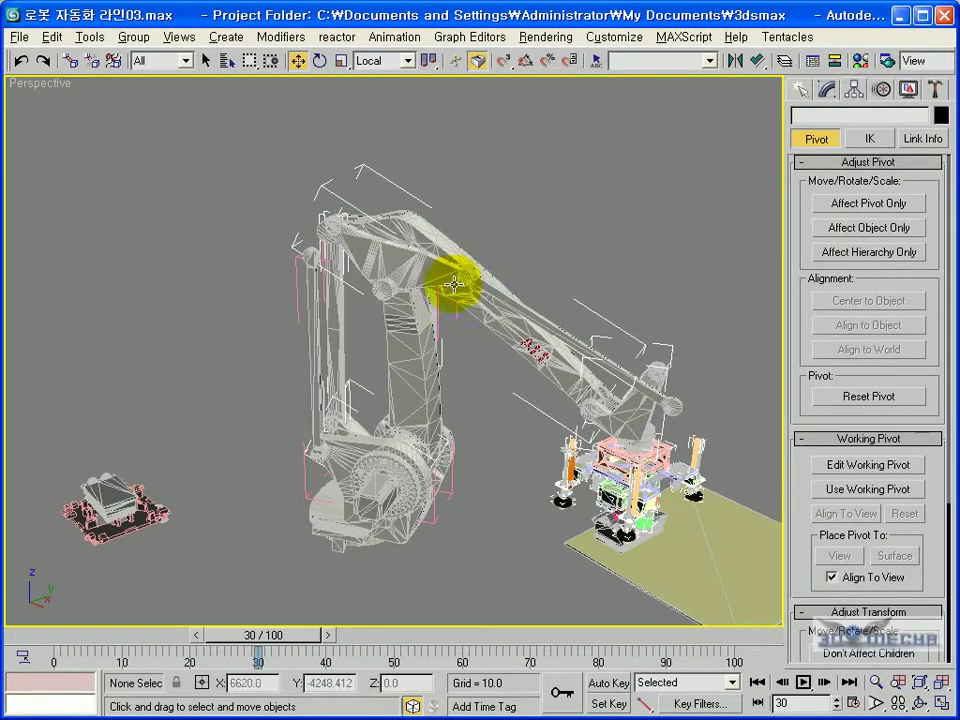
pyautogui.moveTo(283, 635); pyautogui.dragTo(224, 643)
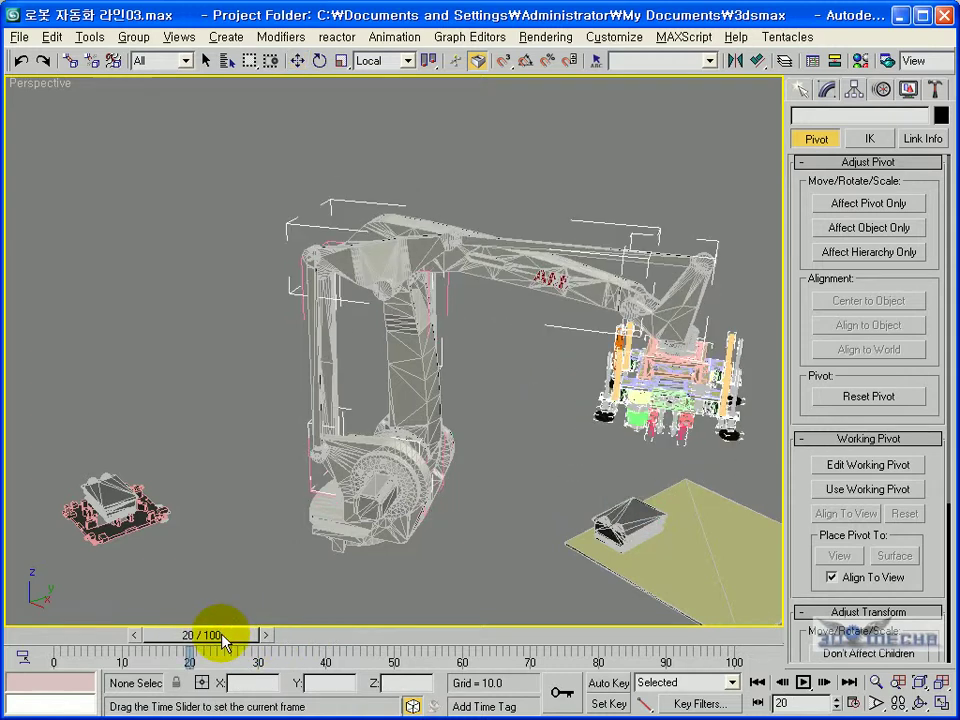
pyautogui.keyDown('alt'); pyautogui.moveTo(497, 321); pyautogui.dragTo(600, 326, button='middle'); pyautogui.keyUp('alt')
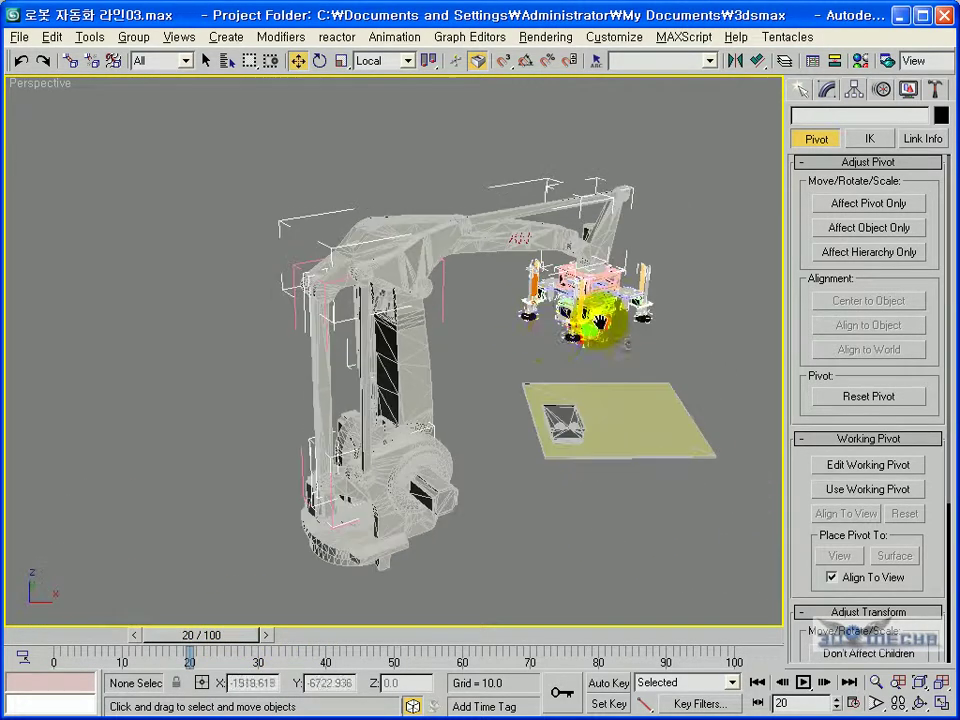
# - Close the open 로봇3 group and clear the selection
pyautogui.click(443, 285)
pyautogui.click(133, 36)
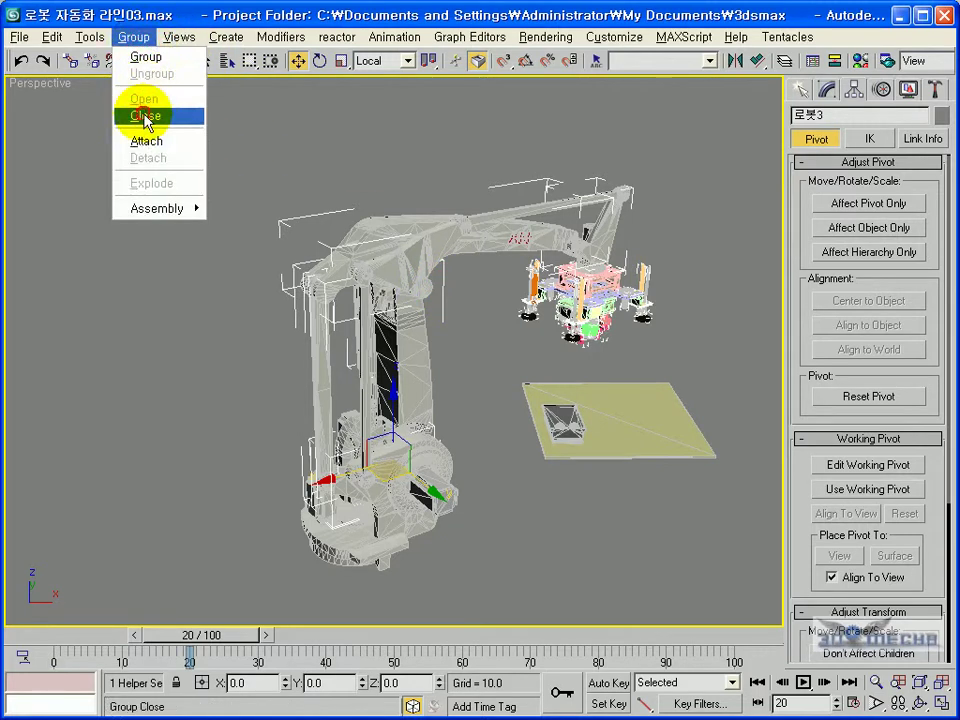
pyautogui.click(145, 116)
pyautogui.click(471, 199)
pyautogui.keyDown('alt'); pyautogui.moveTo(471, 199); pyautogui.dragTo(443, 275, button='middle'); pyautogui.keyUp('alt')
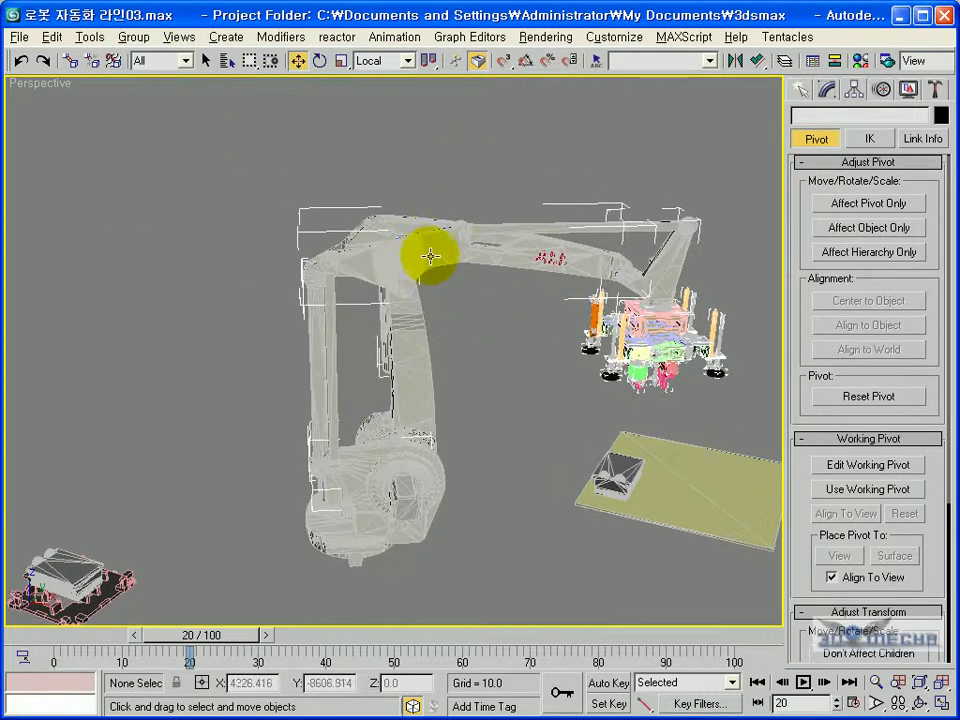
# - Select 로봇링크2 with its upper arm rod and vertical rod, and set a key for all three at frame 20 in Set Key mode
pyautogui.click(418, 254)
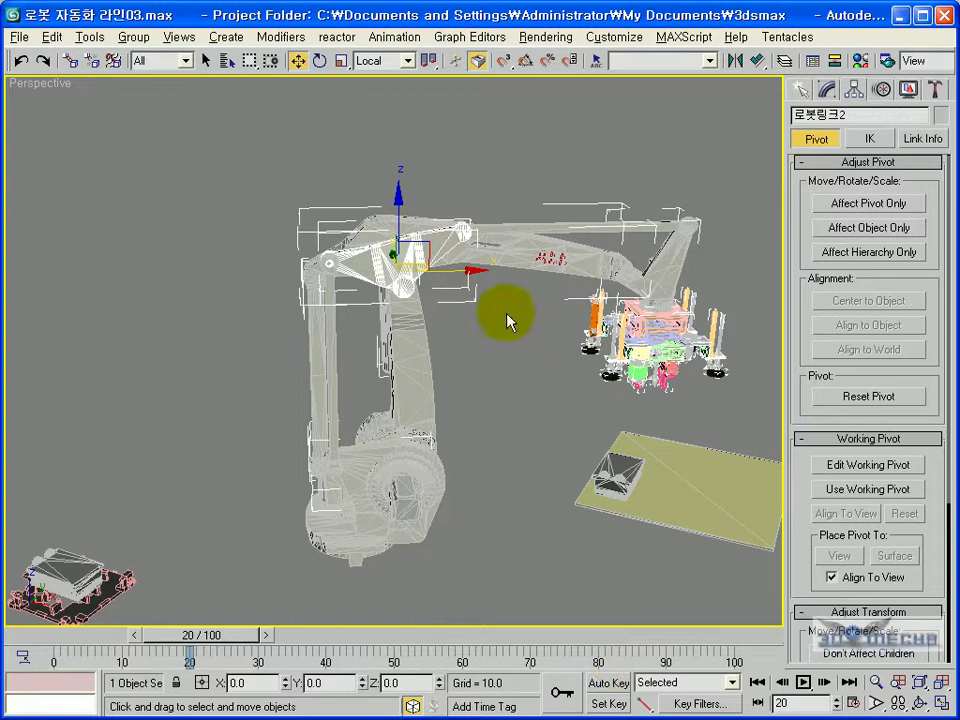
pyautogui.keyDown('ctrl'); pyautogui.click(514, 244); pyautogui.keyUp('ctrl')
pyautogui.keyDown('ctrl'); pyautogui.click(329, 349); pyautogui.keyUp('ctrl')
pyautogui.keyDown('alt'); pyautogui.moveTo(332, 349); pyautogui.dragTo(572, 636, button='middle'); pyautogui.keyUp('alt')
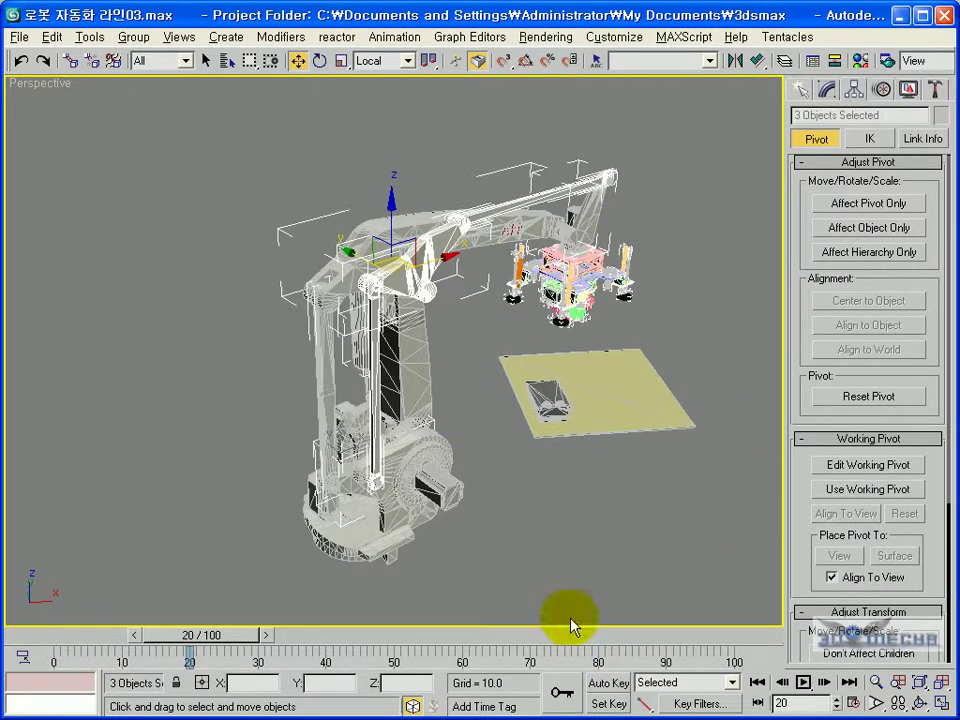
pyautogui.click(600, 703)
# - At frame 30, rotate the three selected links together about their local Y axis to bring the upper rod's end toward the wrist bracket
pyautogui.moveTo(243, 645); pyautogui.dragTo(313, 634)
pyautogui.keyDown('alt'); pyautogui.moveTo(516, 360); pyautogui.dragTo(444, 289, button='middle'); pyautogui.keyUp('alt')
pyautogui.scroll(3, 444, 289)
pyautogui.moveTo(513, 348); pyautogui.dragTo(454, 332, button='middle')
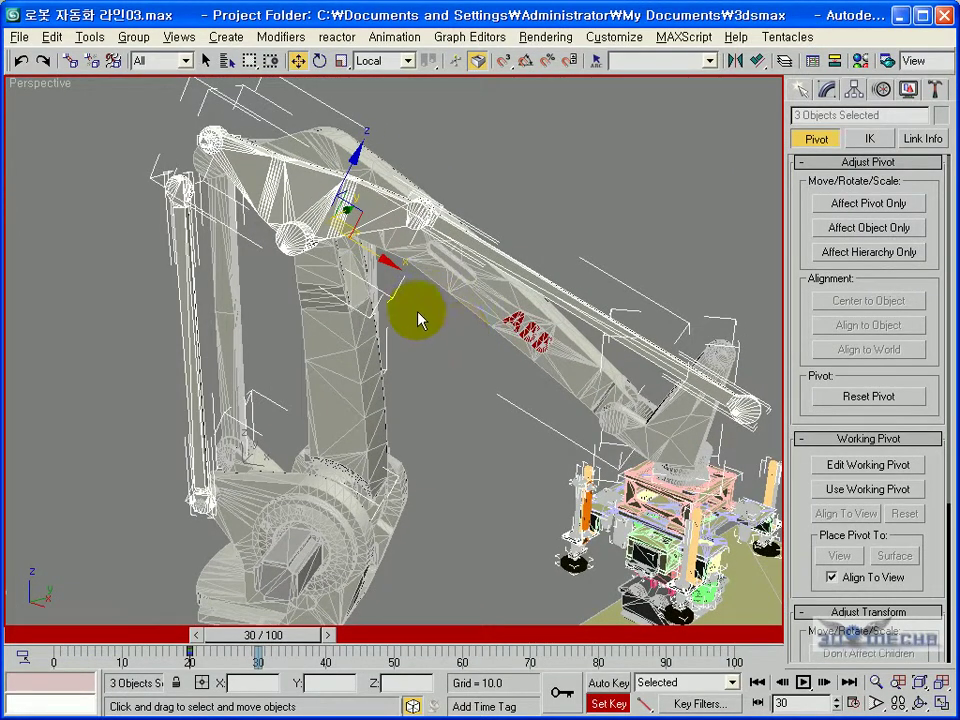
pyautogui.click(319, 61)
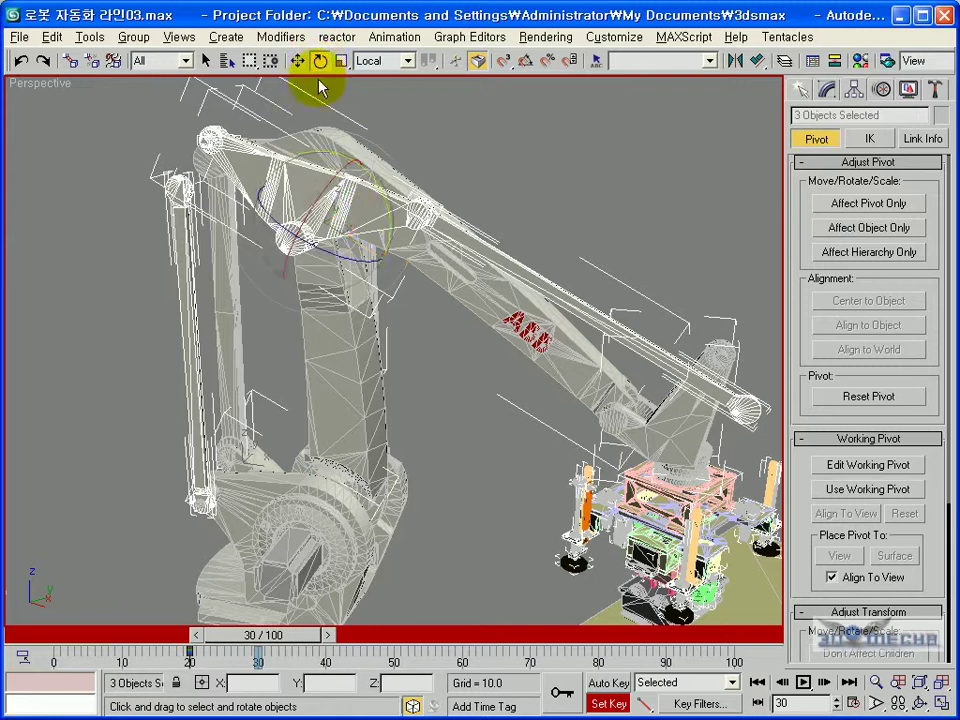
pyautogui.moveTo(375, 184); pyautogui.dragTo(502, 230)
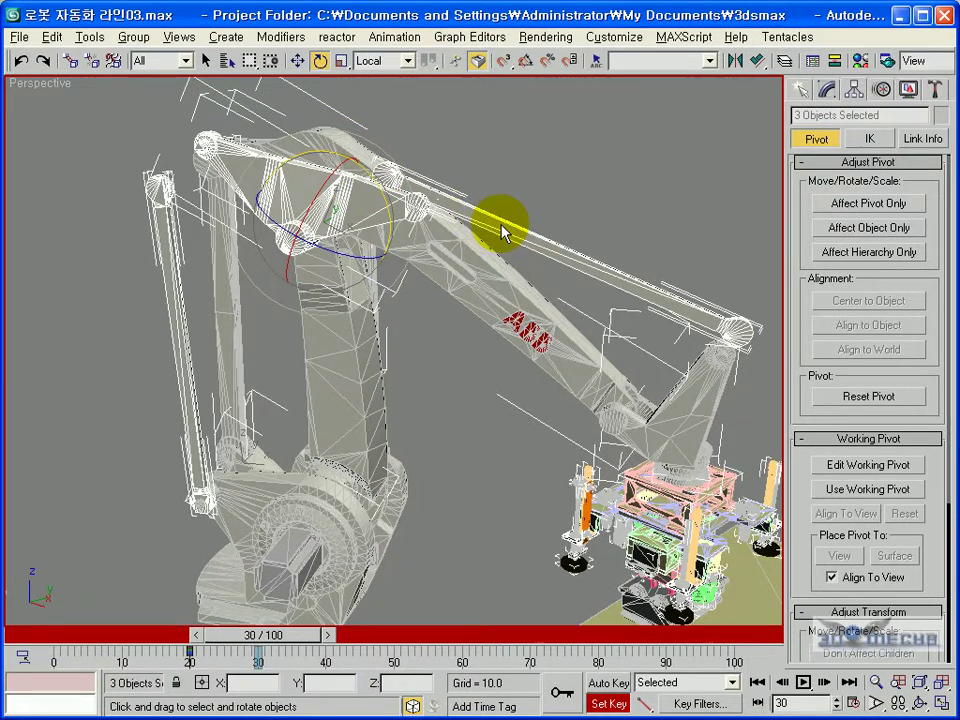
# - Turn off Set Key mode, select only 로봇링크2, and rotate it about its local Y axis at frame 30
pyautogui.click(603, 704)
pyautogui.click(461, 487)
pyautogui.click(321, 240)
pyautogui.moveTo(353, 154); pyautogui.dragTo(315, 138)
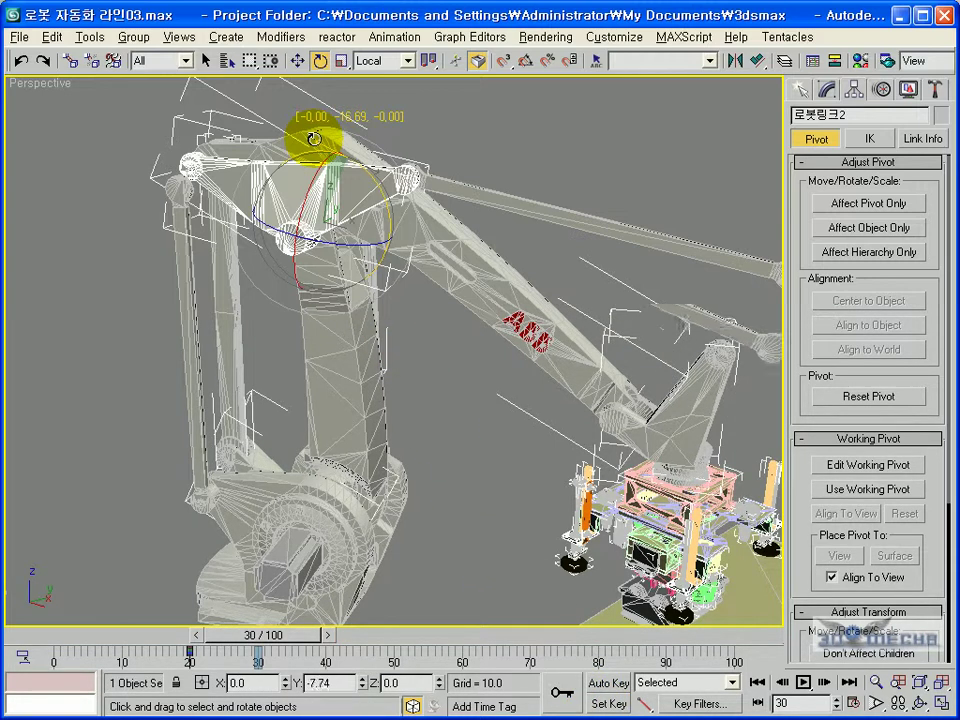